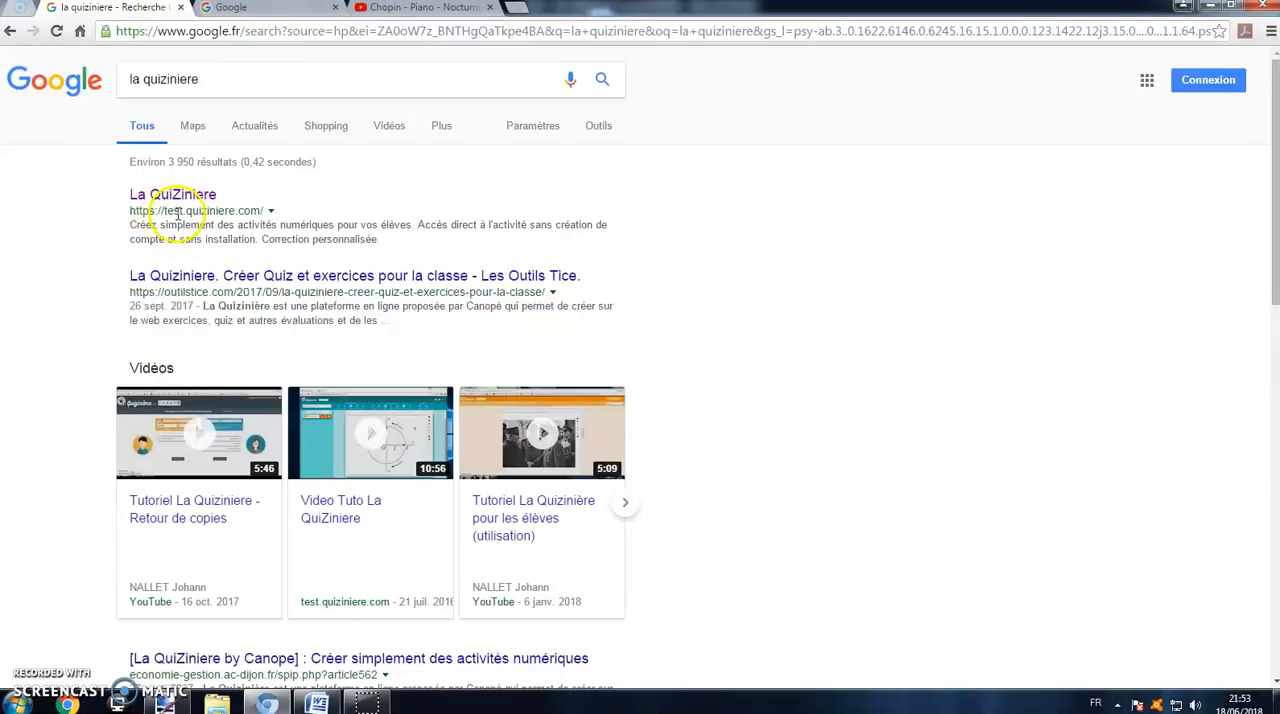
Step: Open the La QuiZiniere website from the search results and bring up the teacher space's login form
left_click(165, 197)
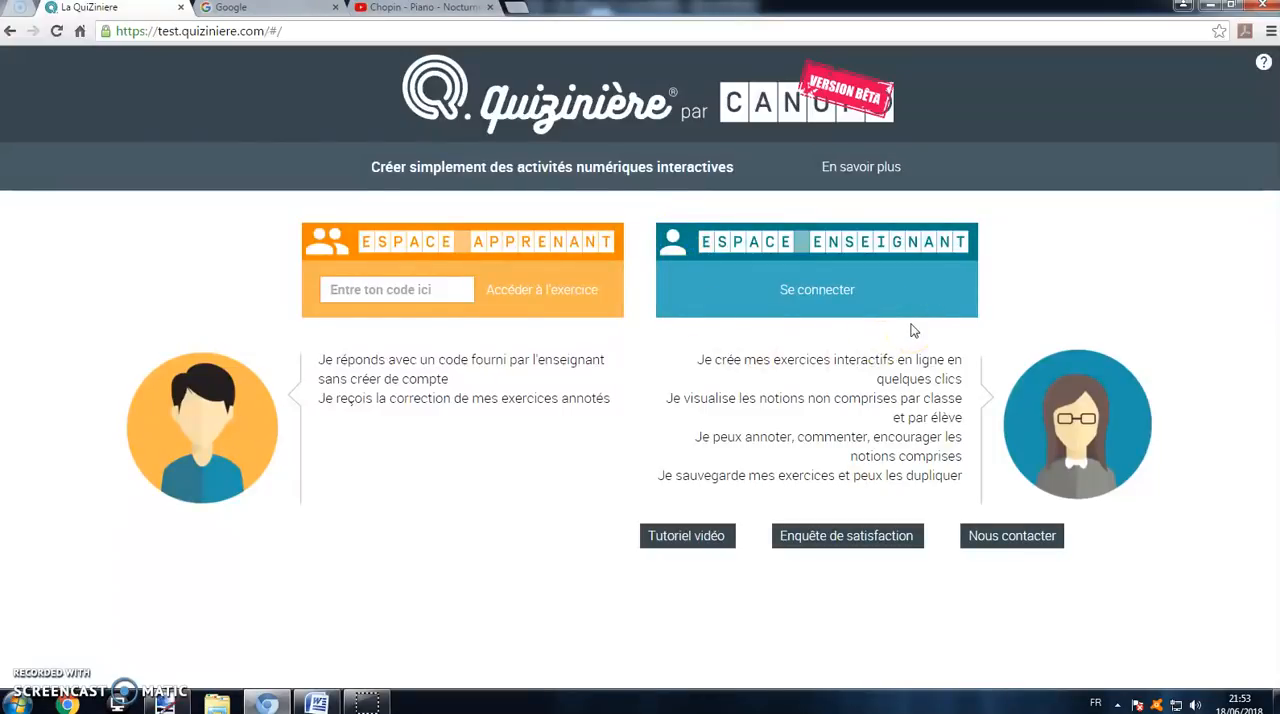
left_click(815, 289)
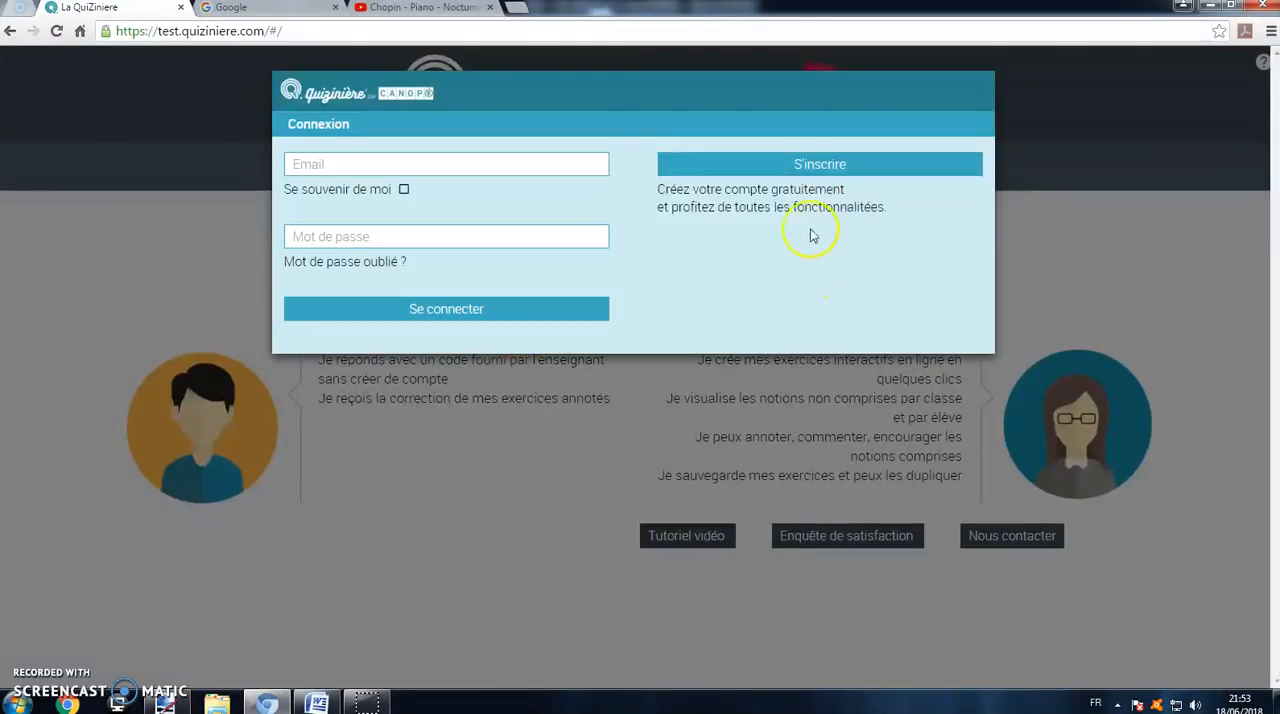
Step: Examine the e-mail, password and confirmation fields of the teacher registration form, and return to the login form
left_click(838, 170)
left_click(482, 163)
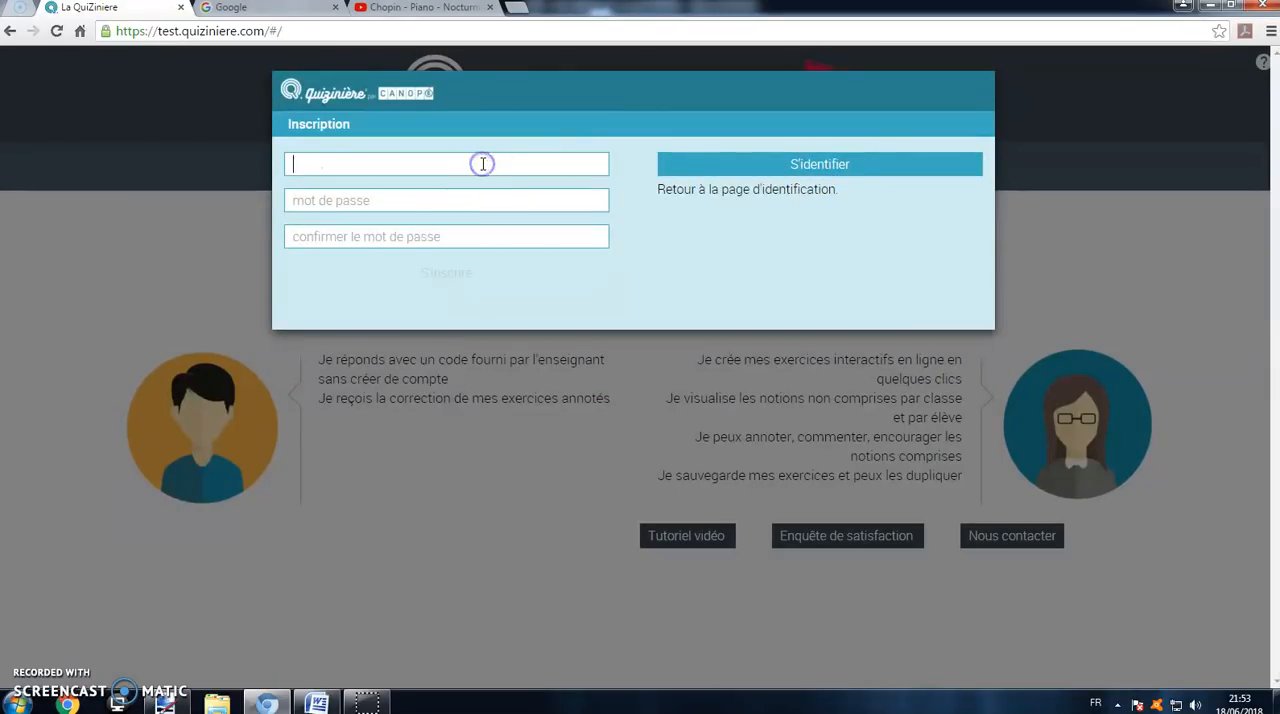
left_click(473, 196)
left_click(458, 234)
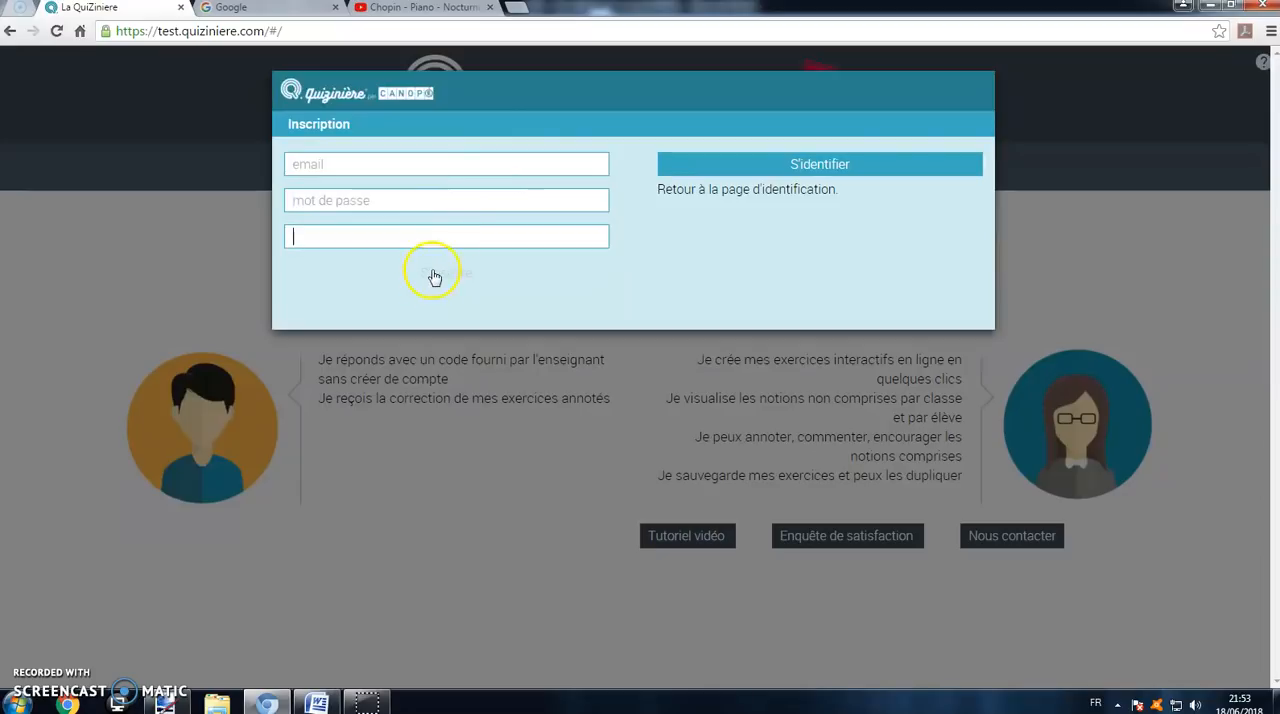
left_click(837, 168)
Step: Log in to the teacher space with the account e-mail and the account password
left_click(524, 166)
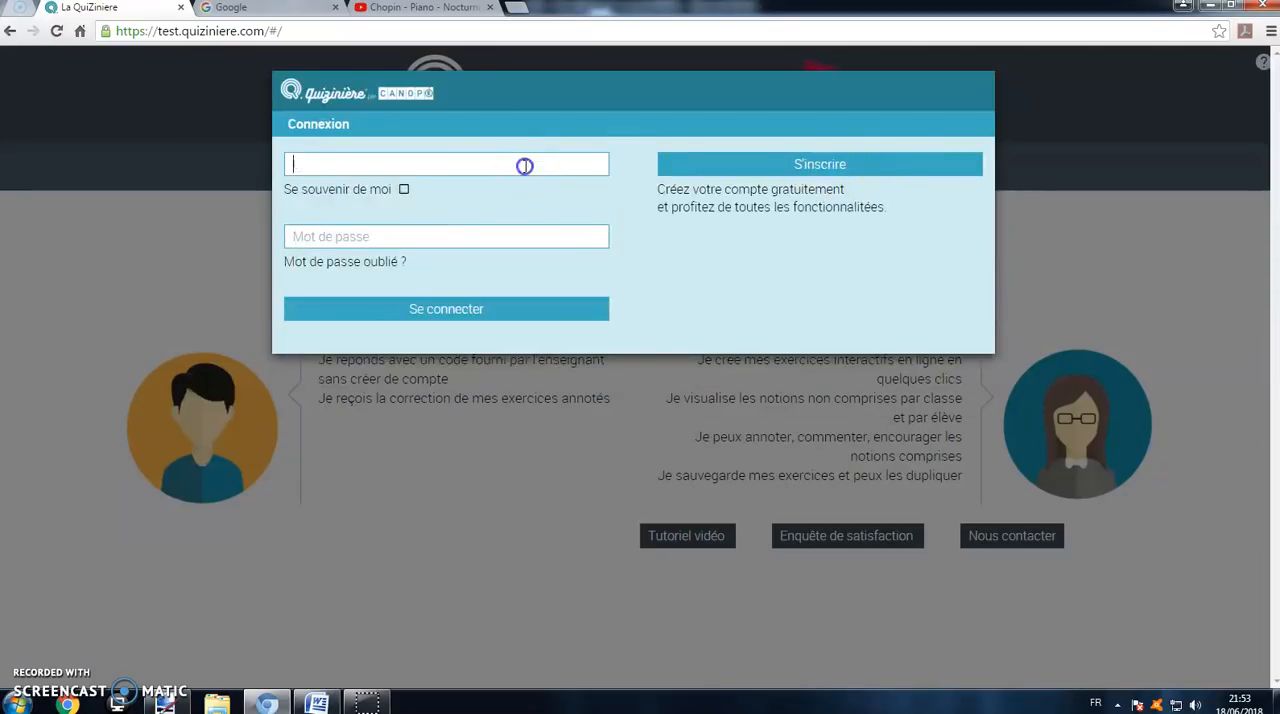
type("n")
left_click(477, 187)
left_click(457, 237)
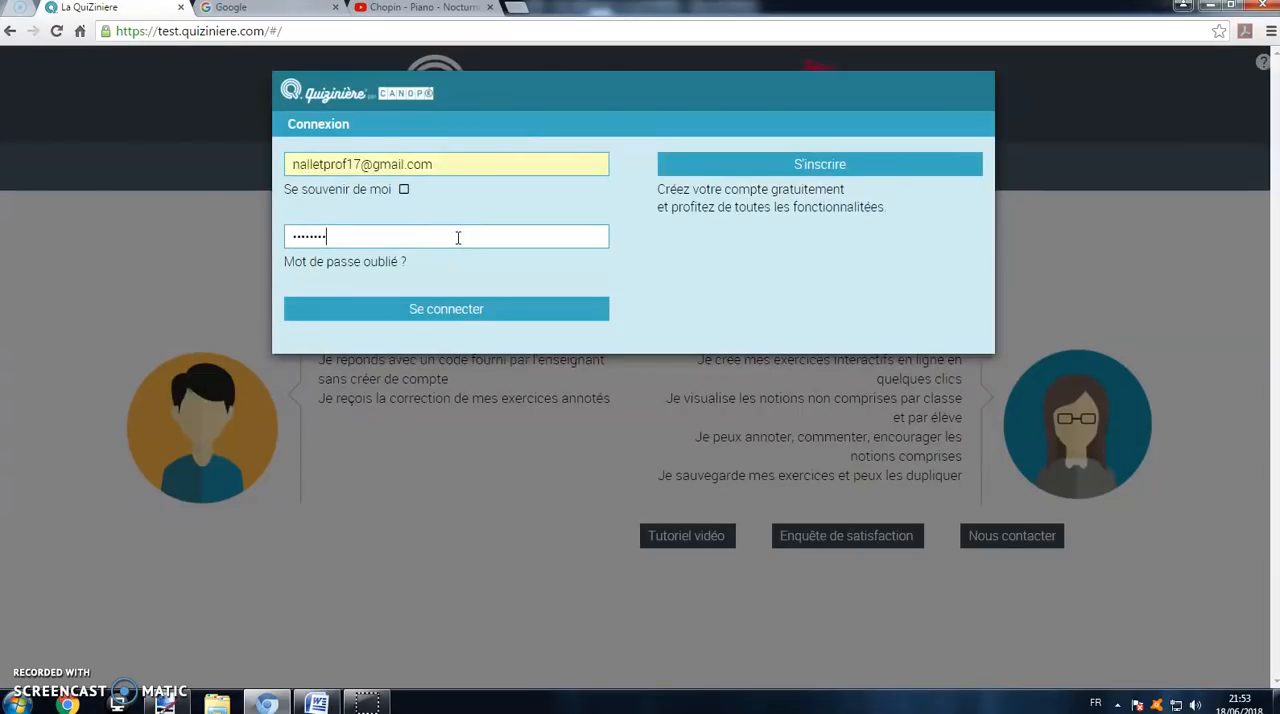
left_click(447, 308)
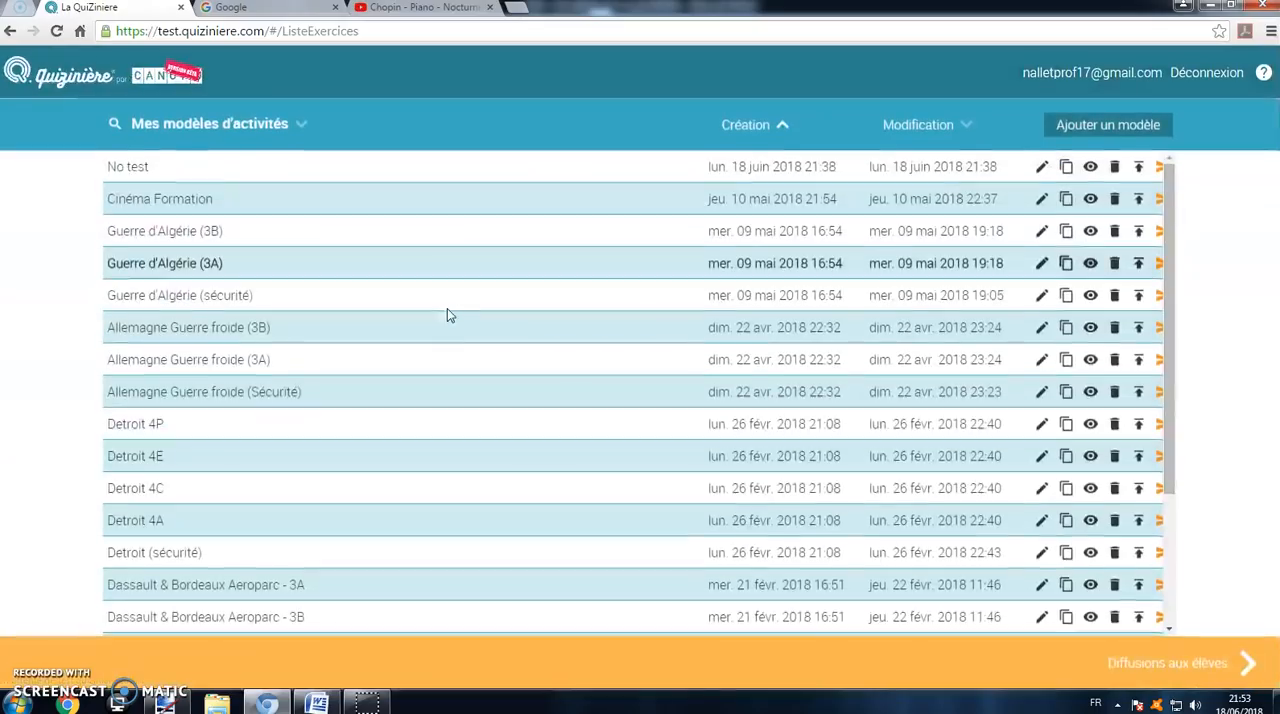
Step: Create a new activity model and title it "Musique"
scroll(418, 247, "down", 2)
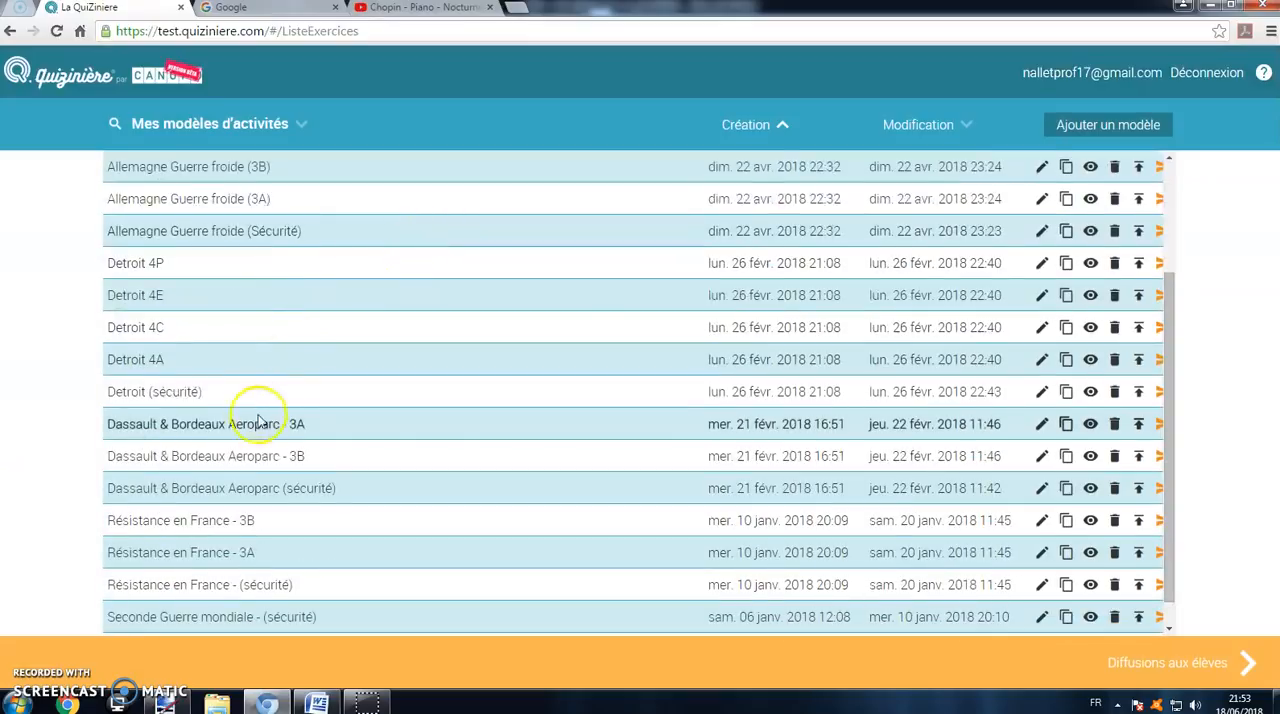
scroll(210, 320, "up", 2)
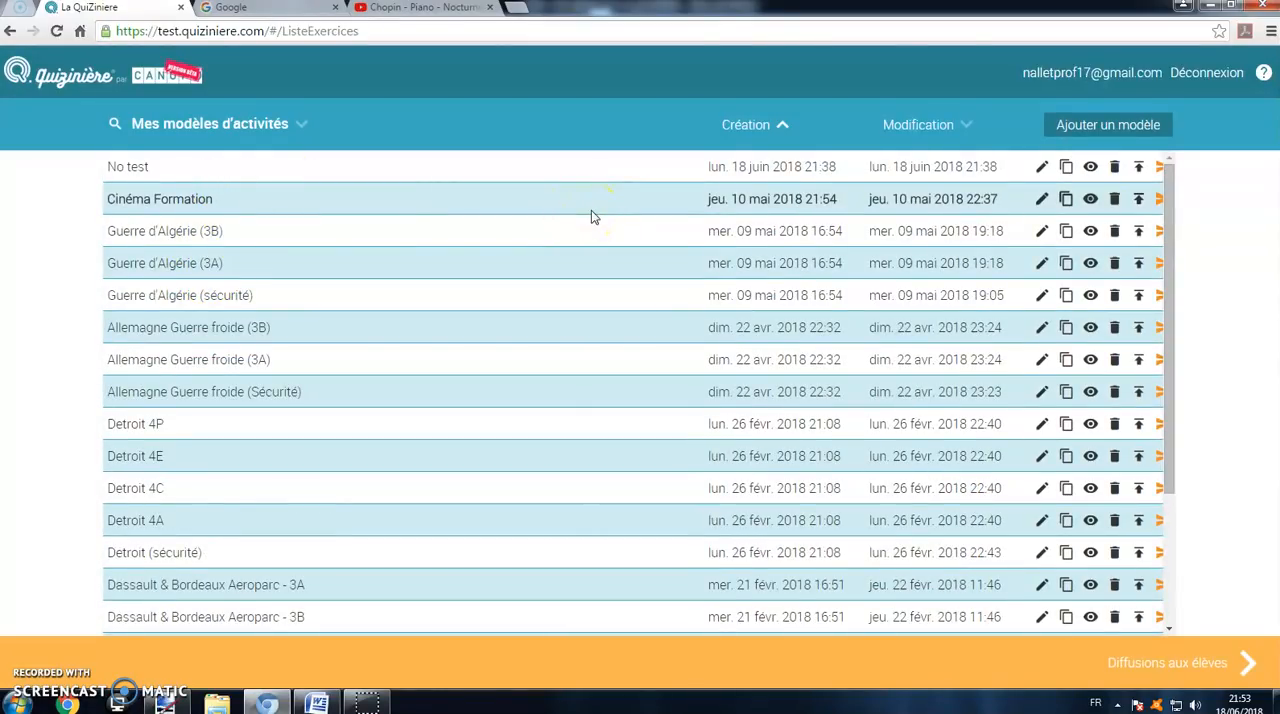
left_click(1082, 126)
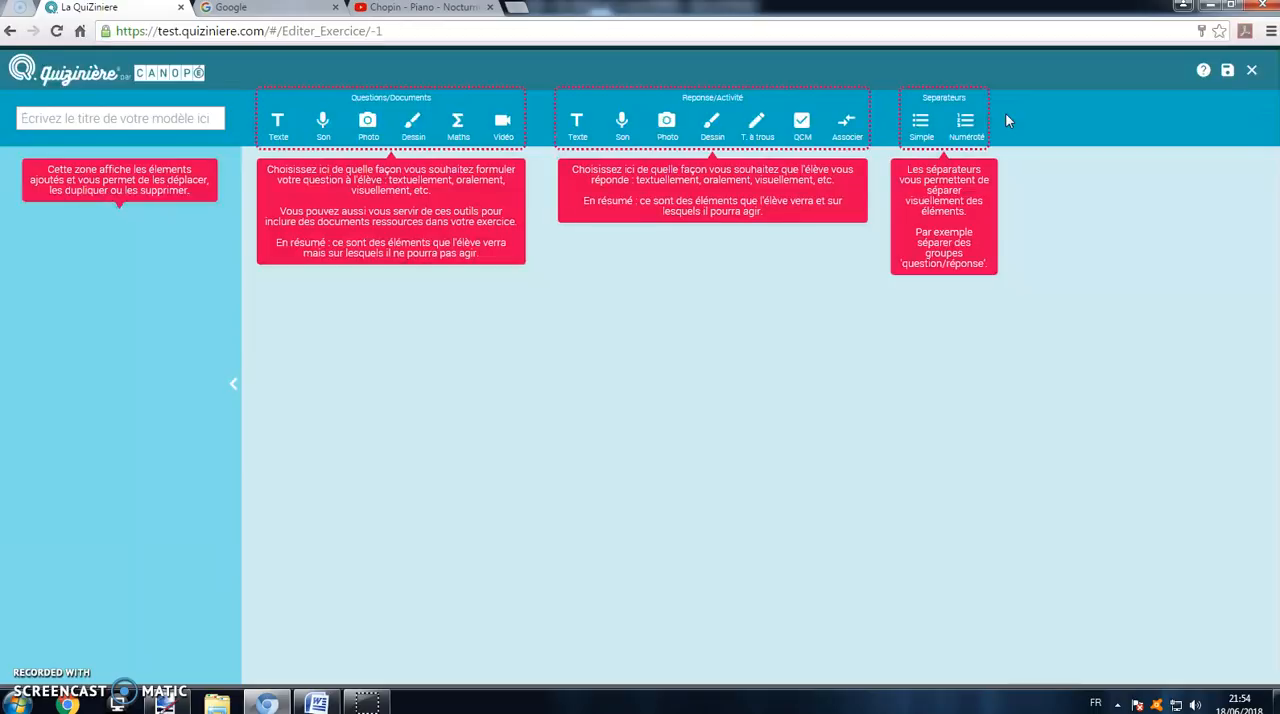
left_click(177, 124)
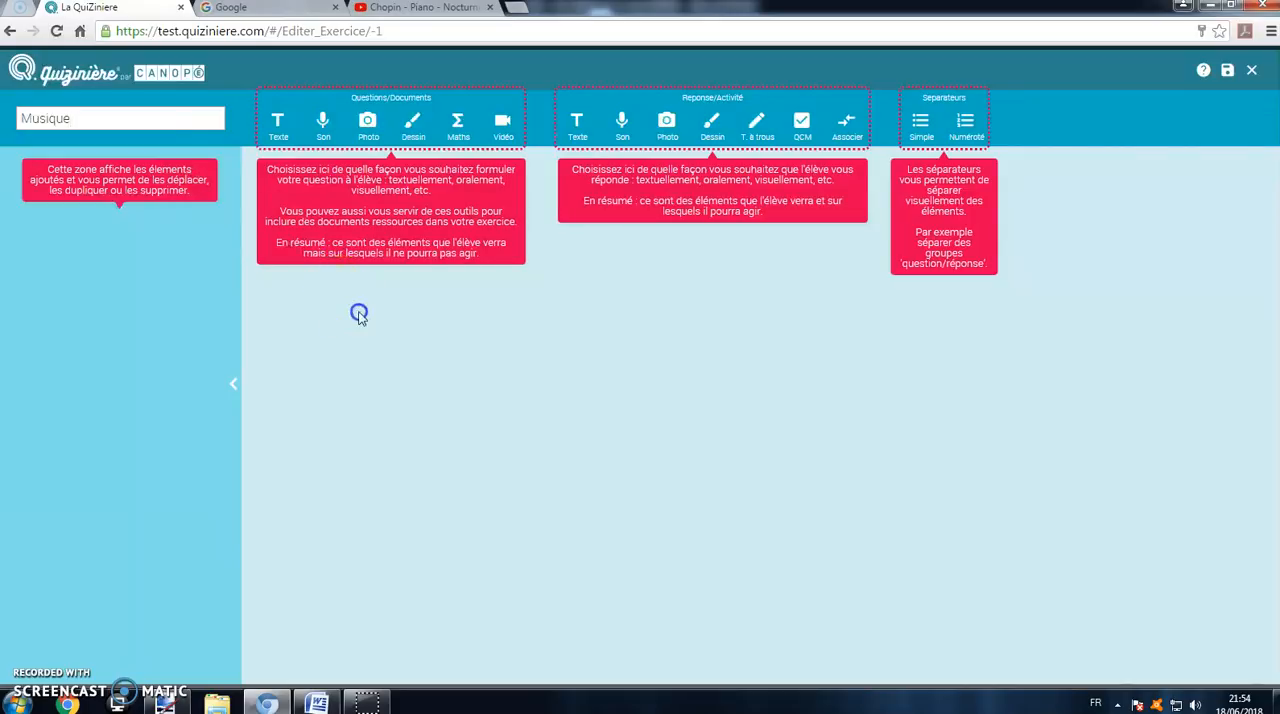
Step: Add a text question element reading "De quel instrument jouait Jimi Hendrix ?"
left_click(279, 124)
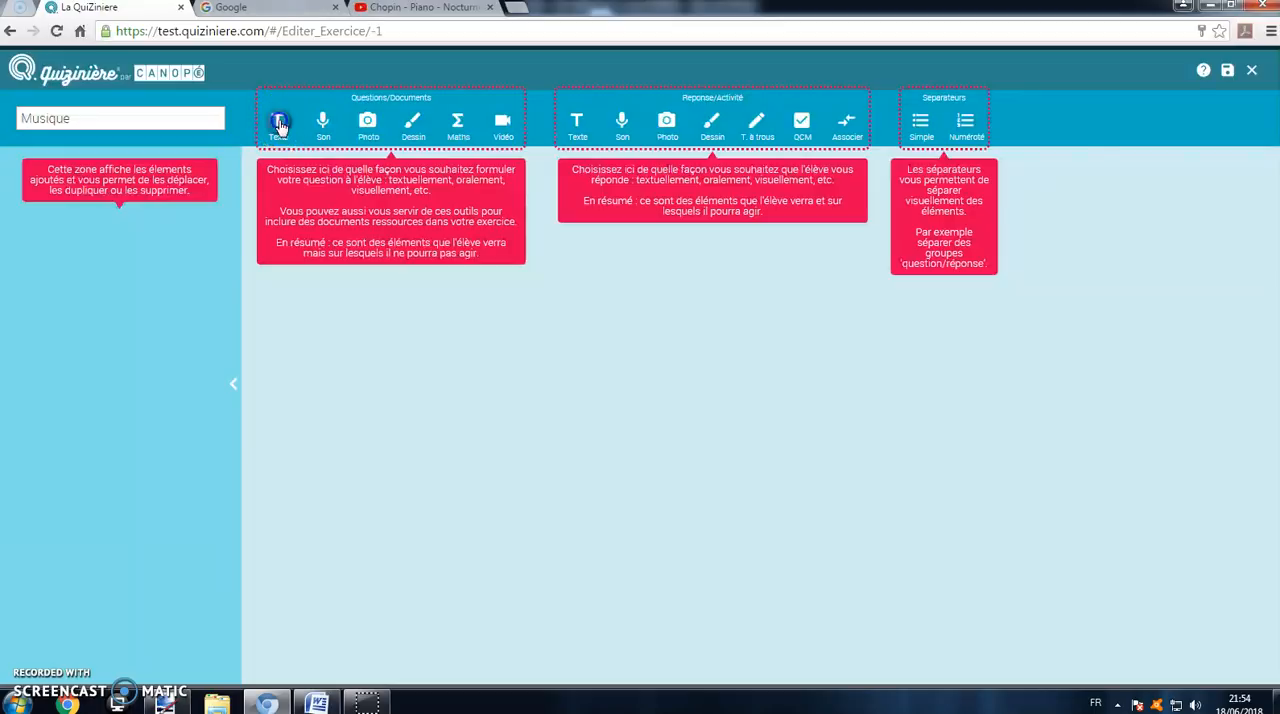
left_click(562, 212)
type("QU")
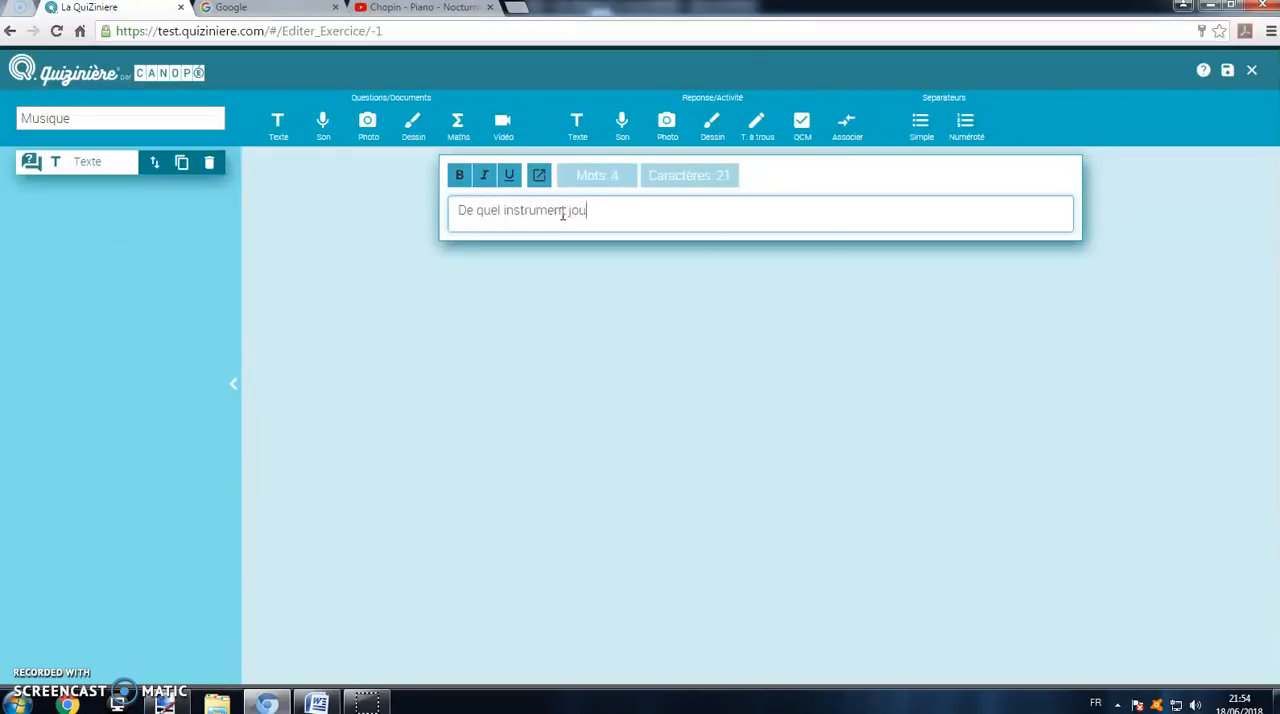
type("He")
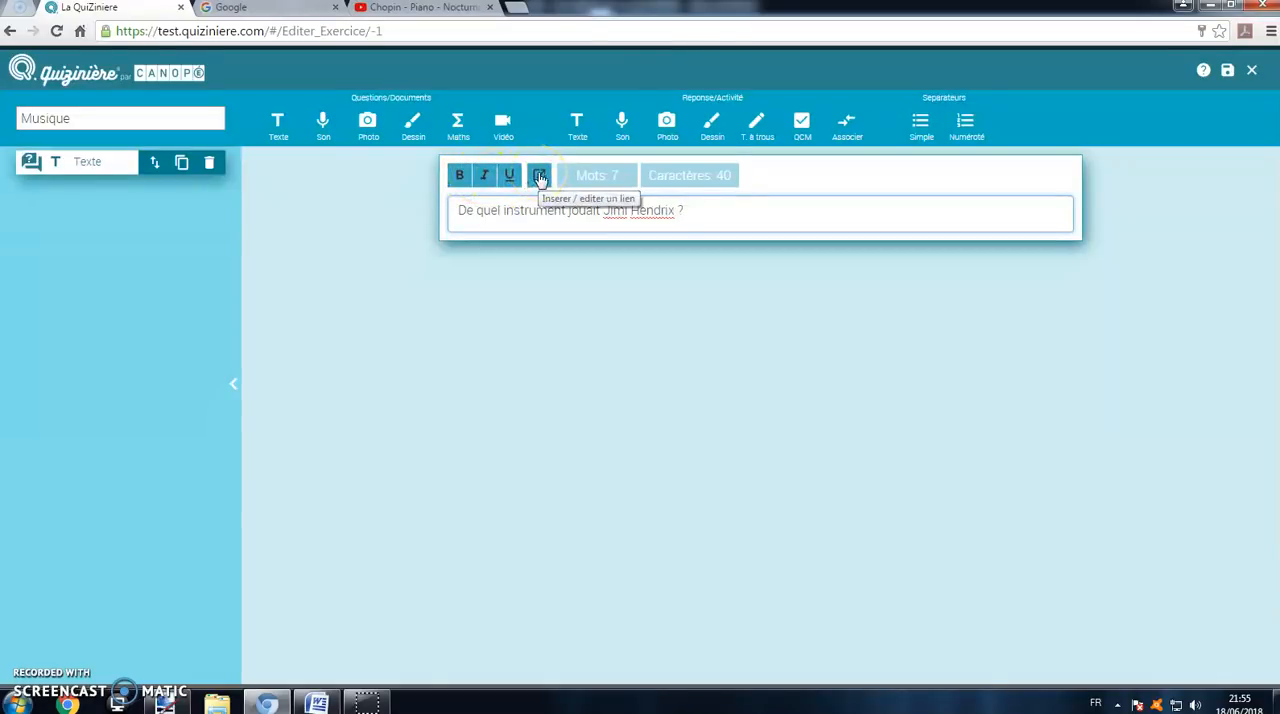
left_click_drag(706, 210, 460, 193)
left_click(662, 250)
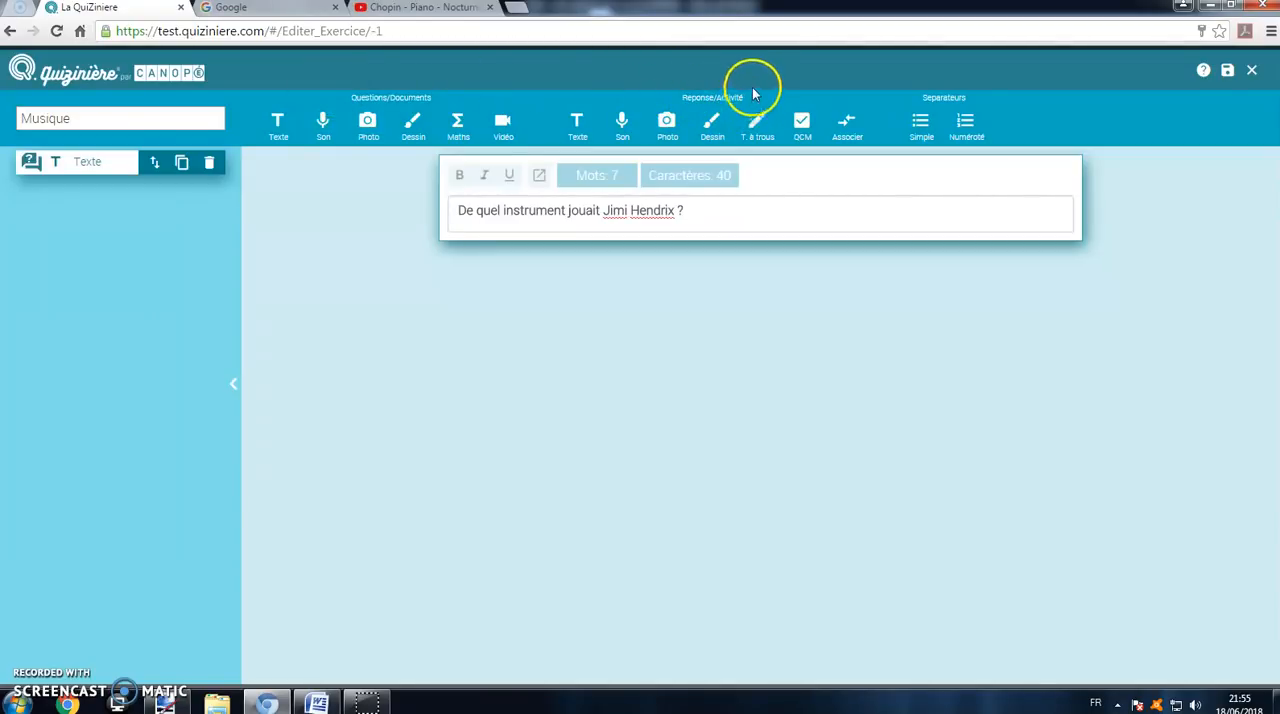
Step: Add a free-text answer field for the student below the Jimi Hendrix question
left_click(578, 128)
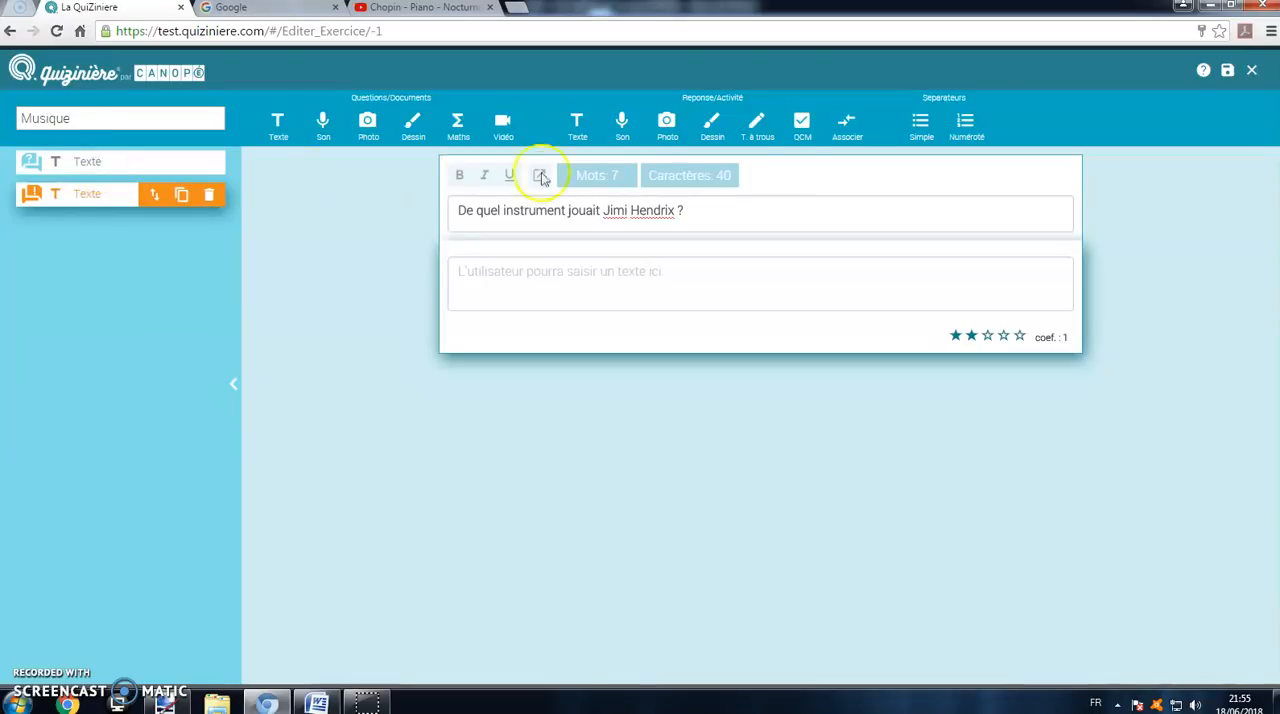
left_click(110, 168)
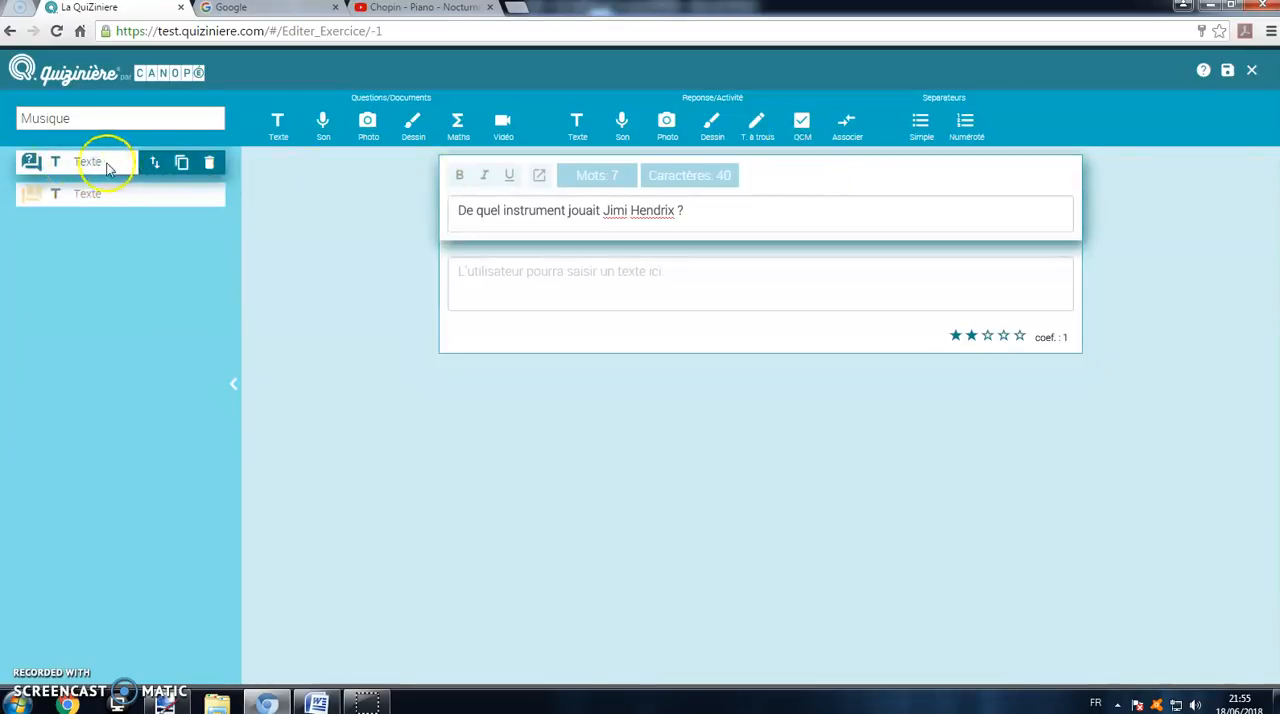
left_click(487, 270)
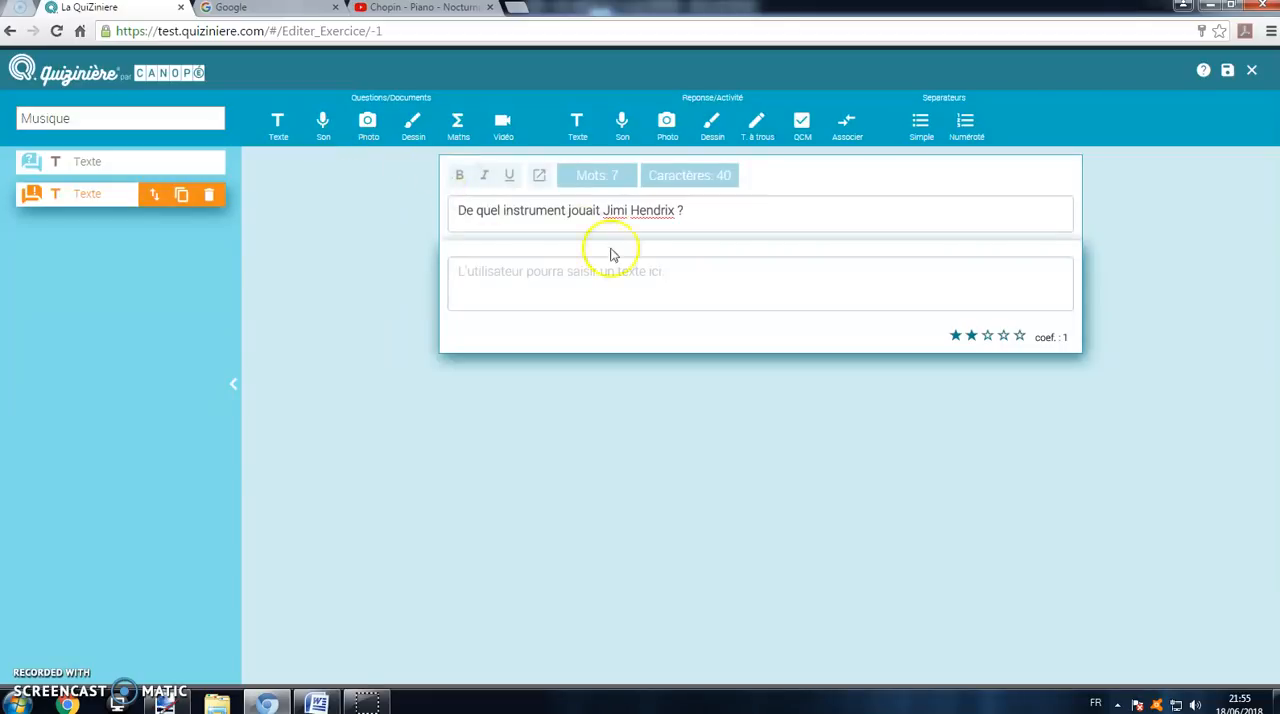
Step: Insert the black-and-white photo of the Beatles and add the text question "Quel est le nom de ce célèbre groupe ?" below it
left_click(367, 124)
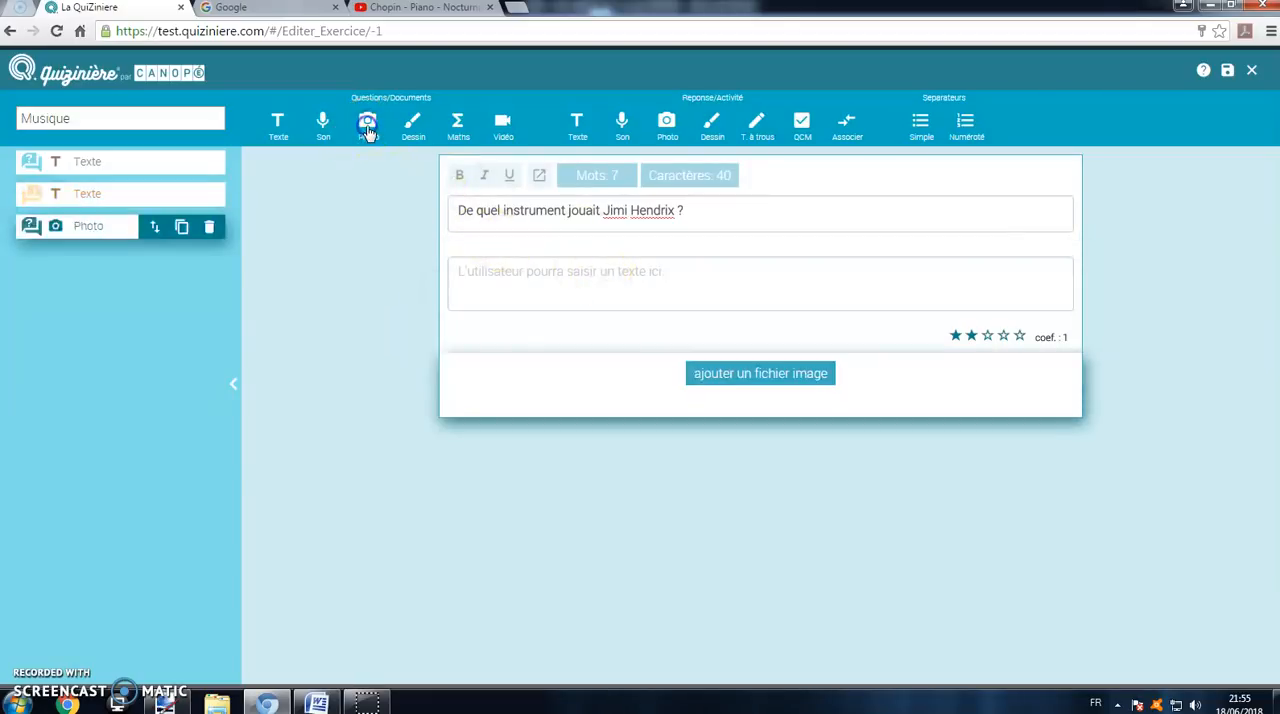
left_click(780, 376)
left_click(266, 125)
left_click(1141, 661)
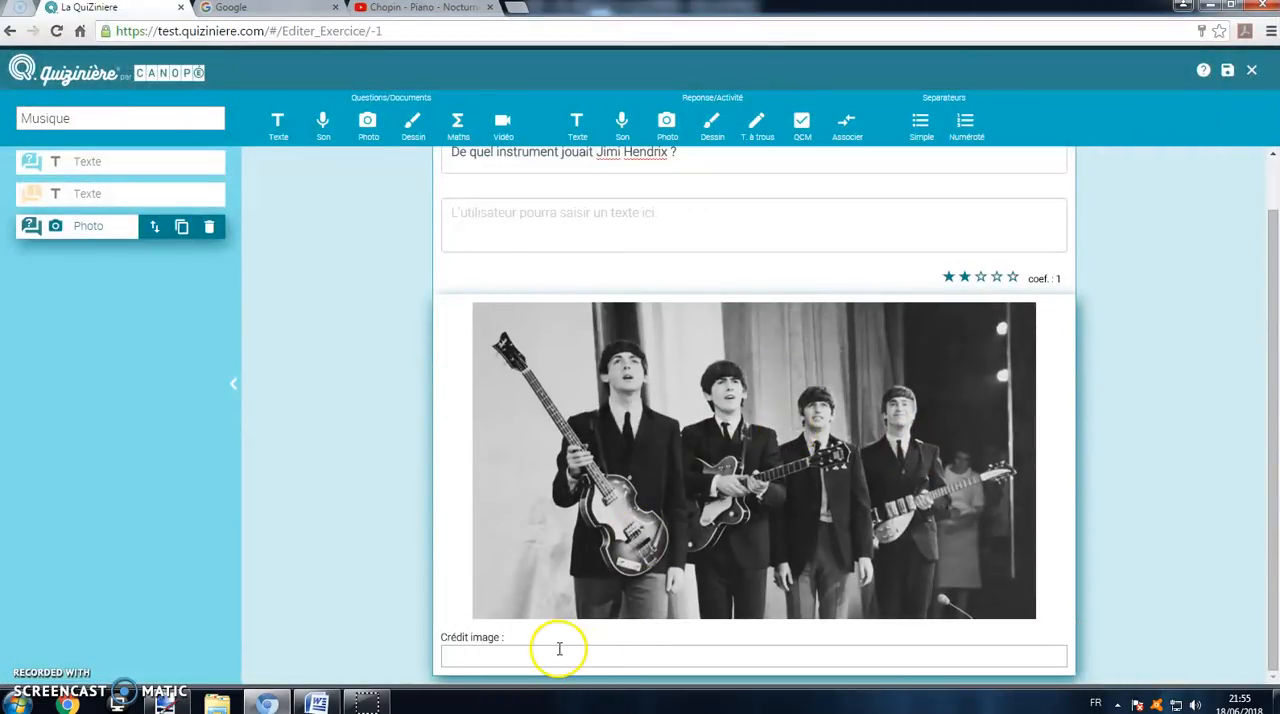
left_click(278, 138)
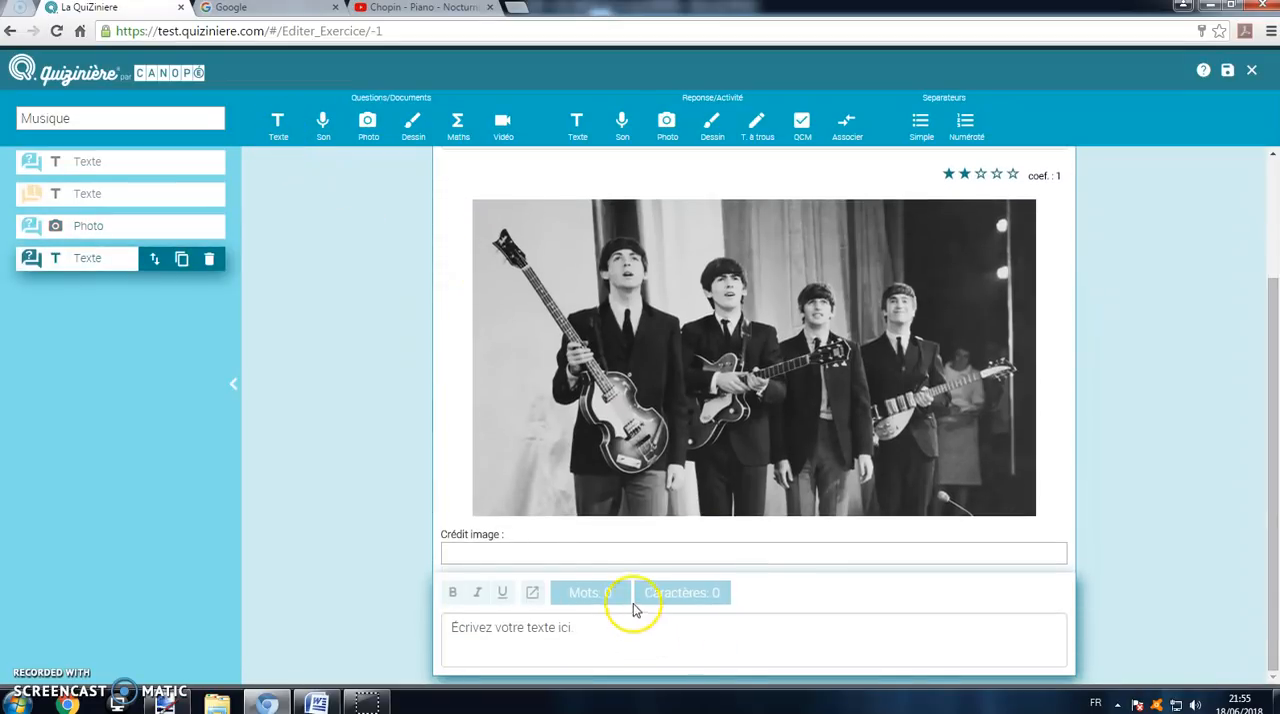
left_click(607, 625)
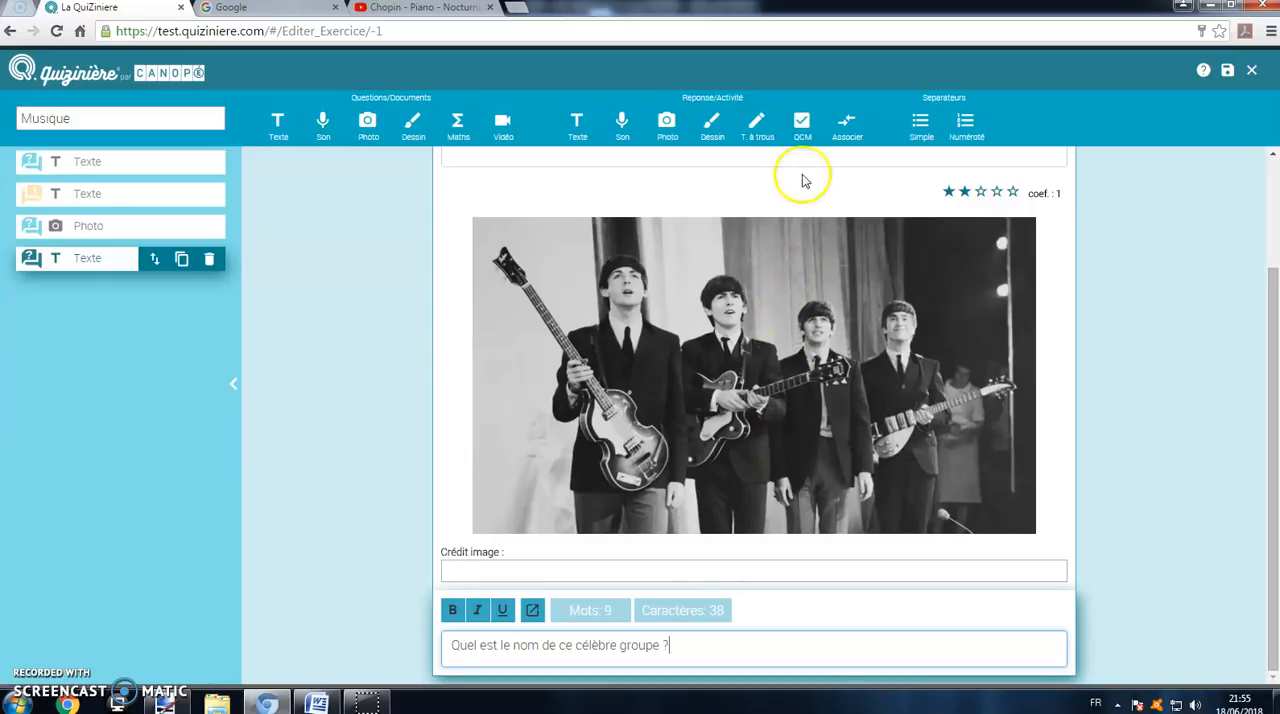
Step: Add a multiple-choice answer with the options The Who, The Beatles and Rolling Stones, marking The Beatles as correct
left_click(802, 126)
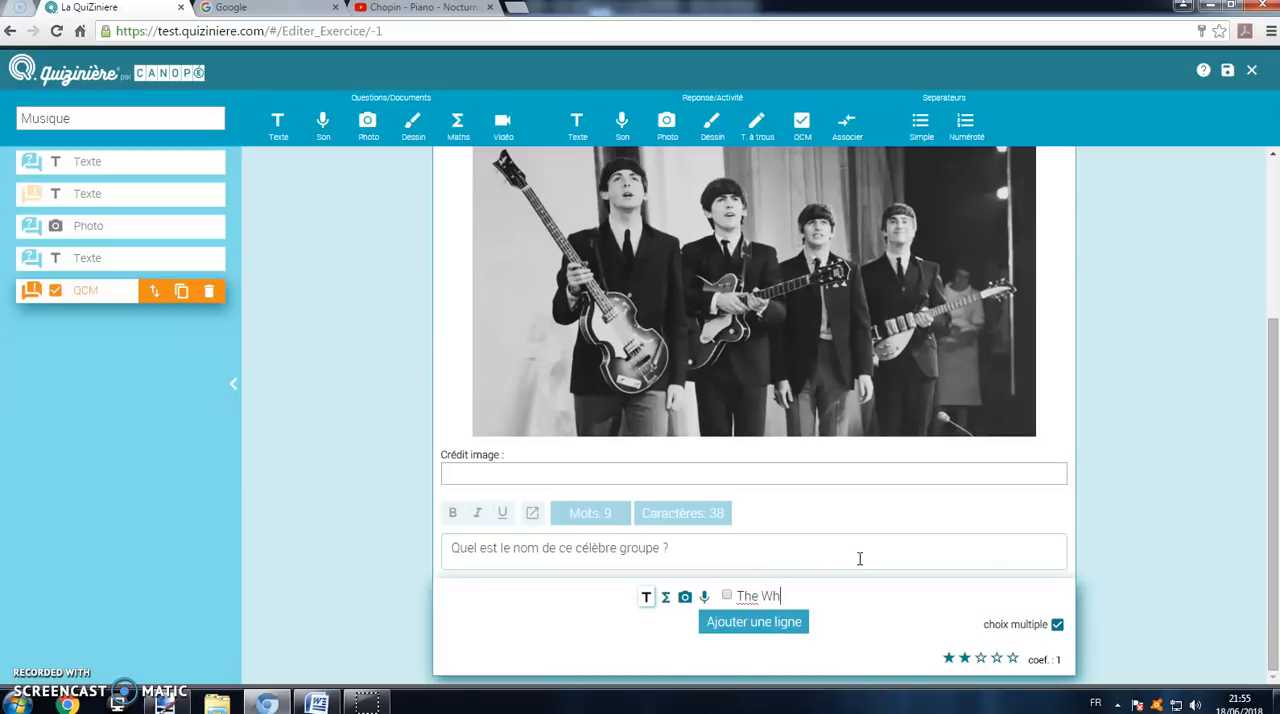
left_click(789, 630)
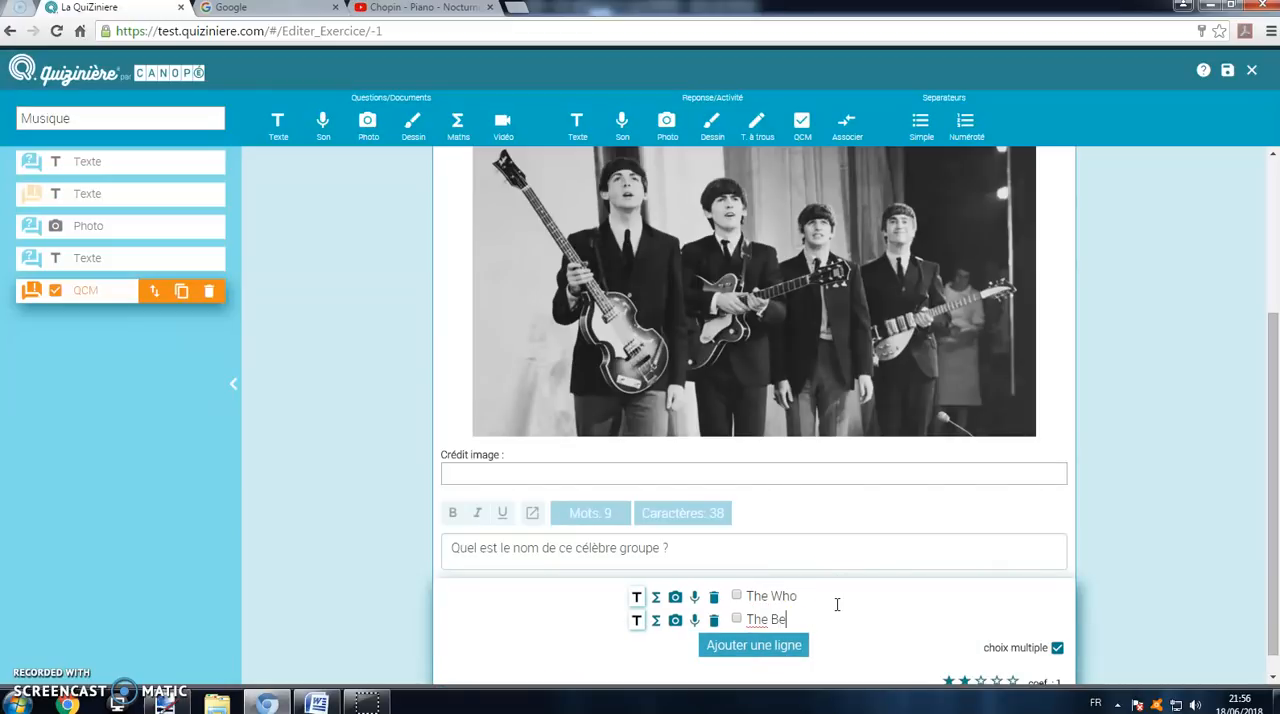
left_click(790, 644)
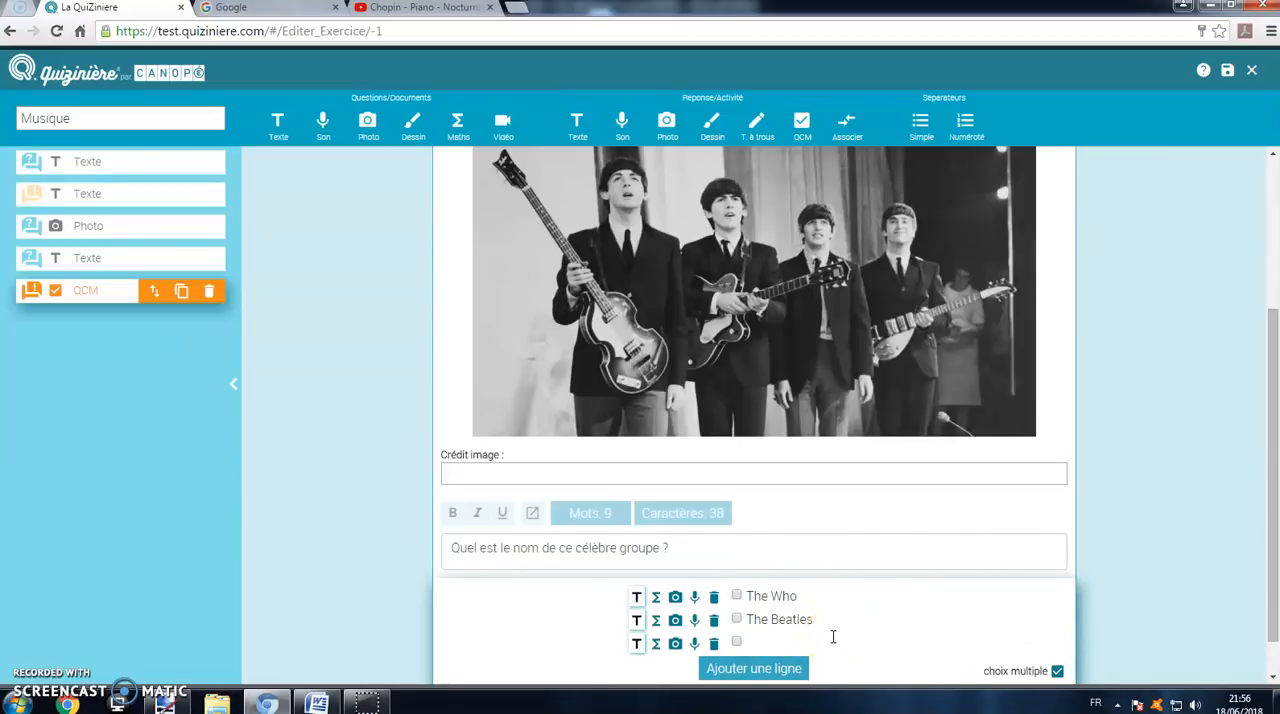
type("Rolling Stones")
scroll(827, 613, "down", 1)
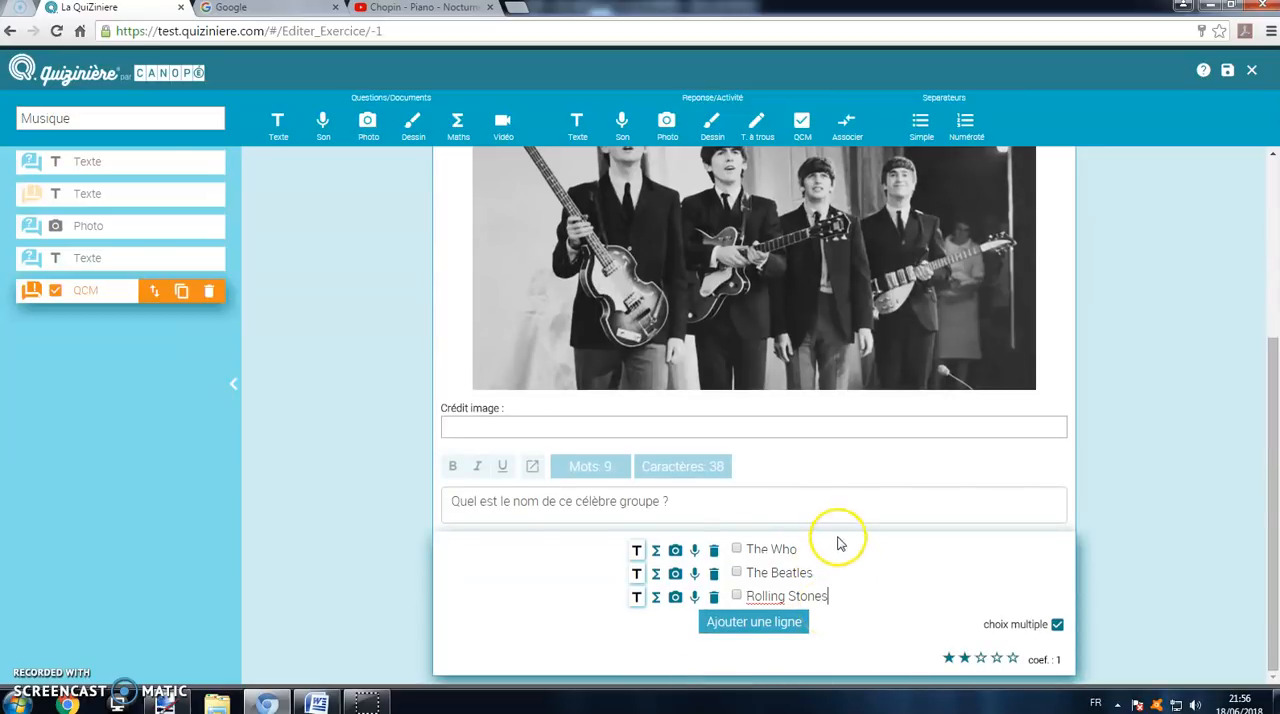
left_click(737, 573)
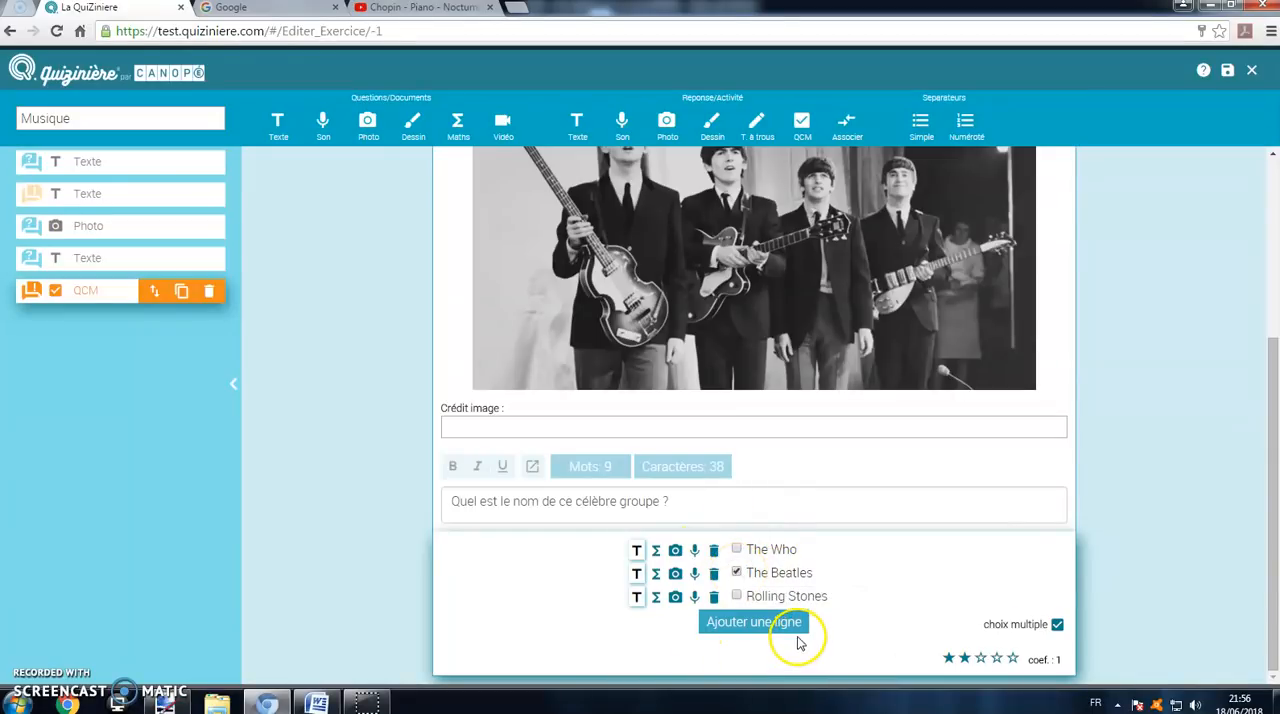
Step: Add a text question element reading "Associez les instruments suivants avec les bonnes catégories"
scroll(743, 443, "up", 2)
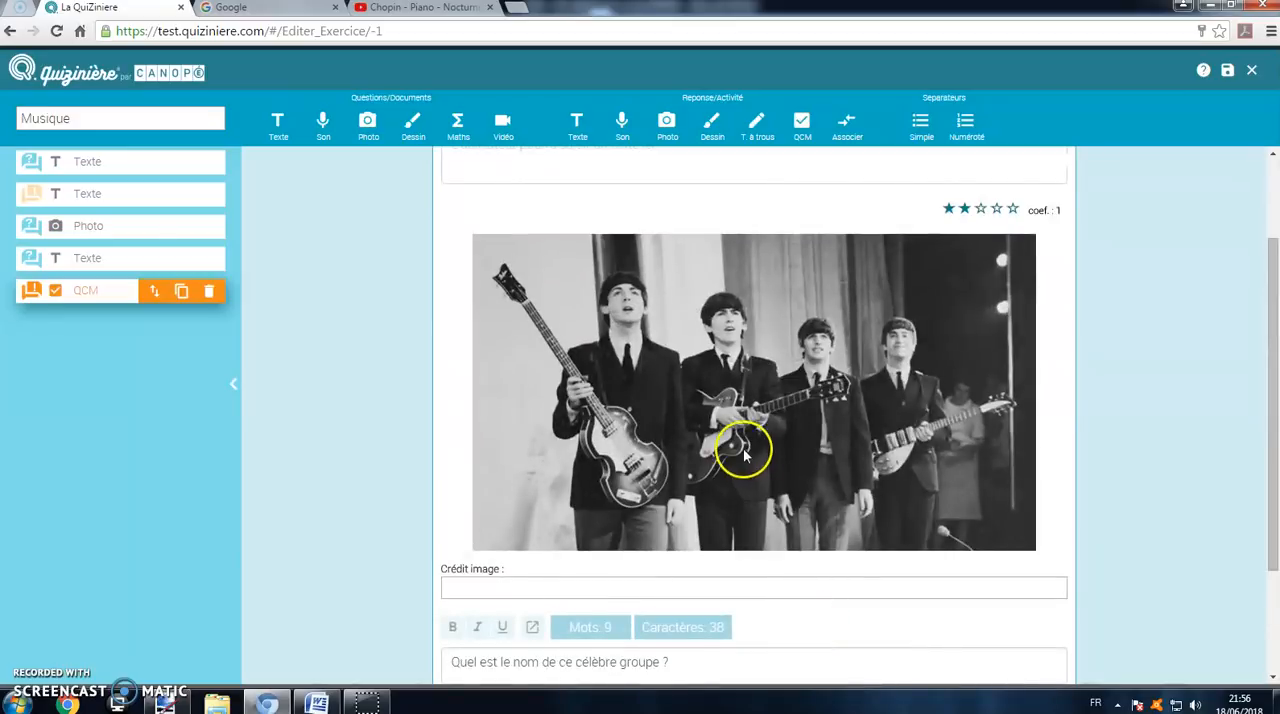
scroll(729, 443, "down", 1)
scroll(728, 443, "down", 1)
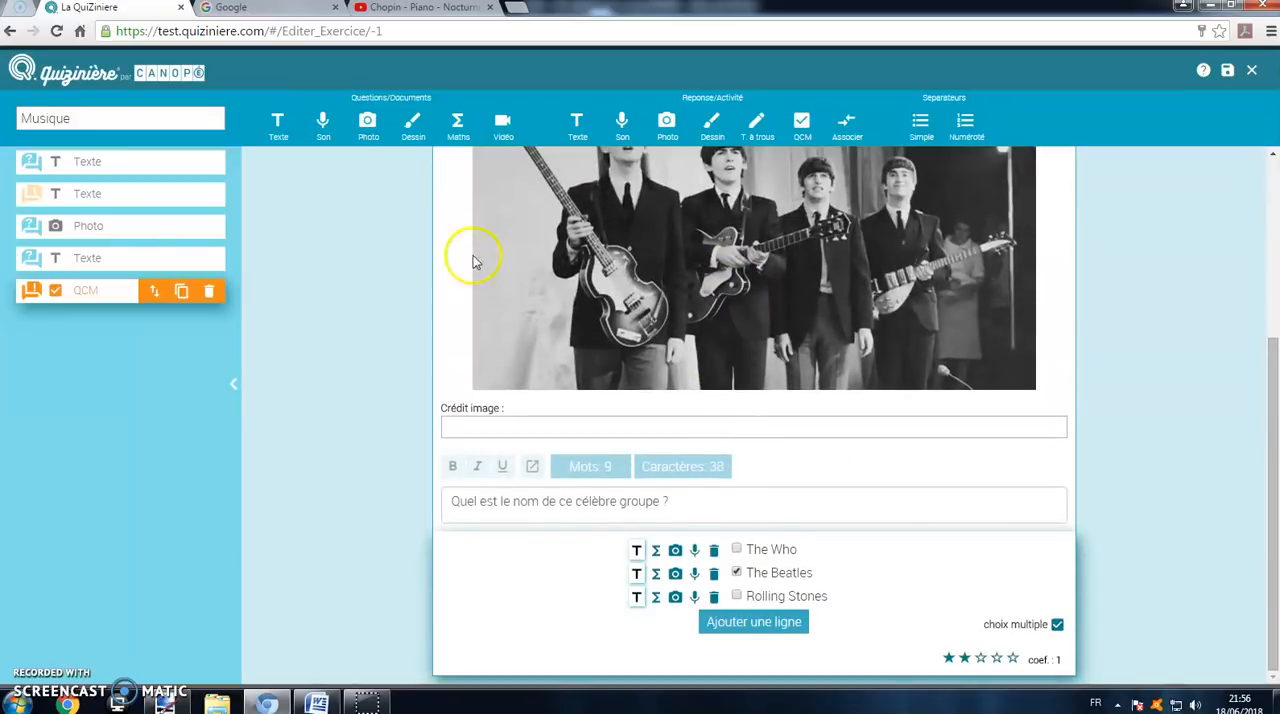
left_click(280, 135)
left_click(573, 632)
type("Associez les instruments suivants avec les bonnes catégories")
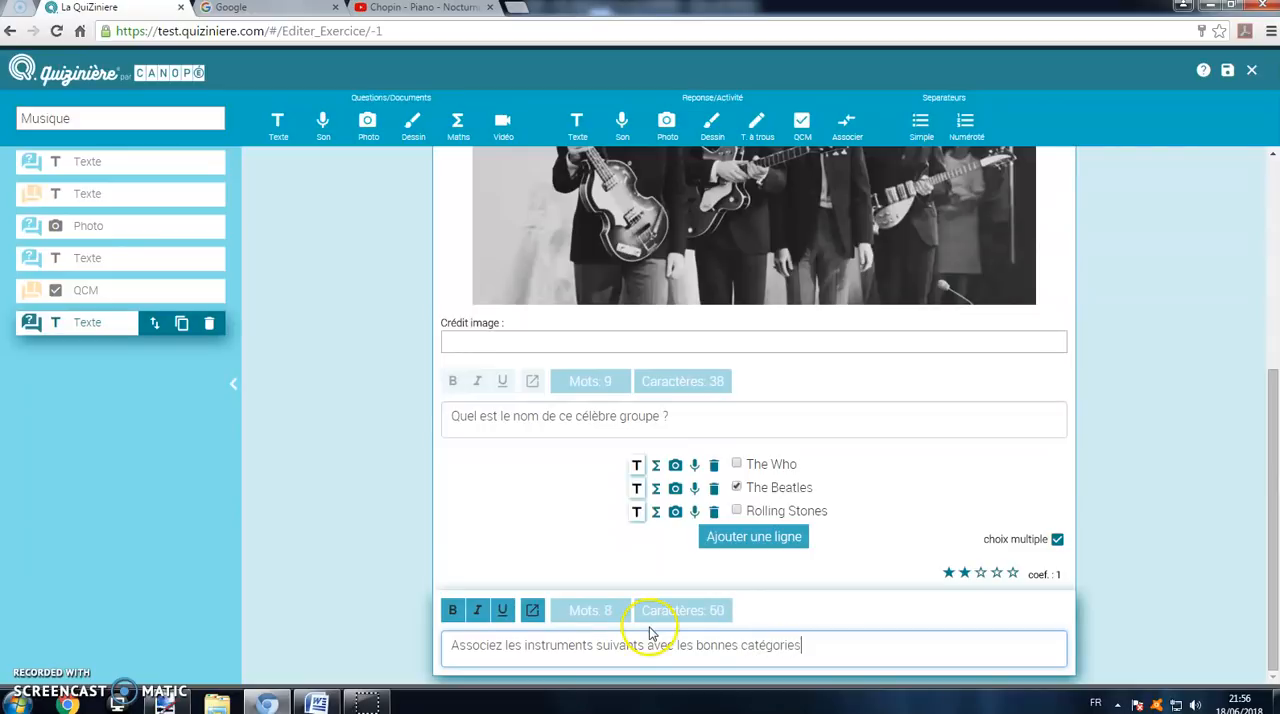
Step: Add a matching activity whose first pair associates "Guitare" with "A cordes"
left_click(838, 137)
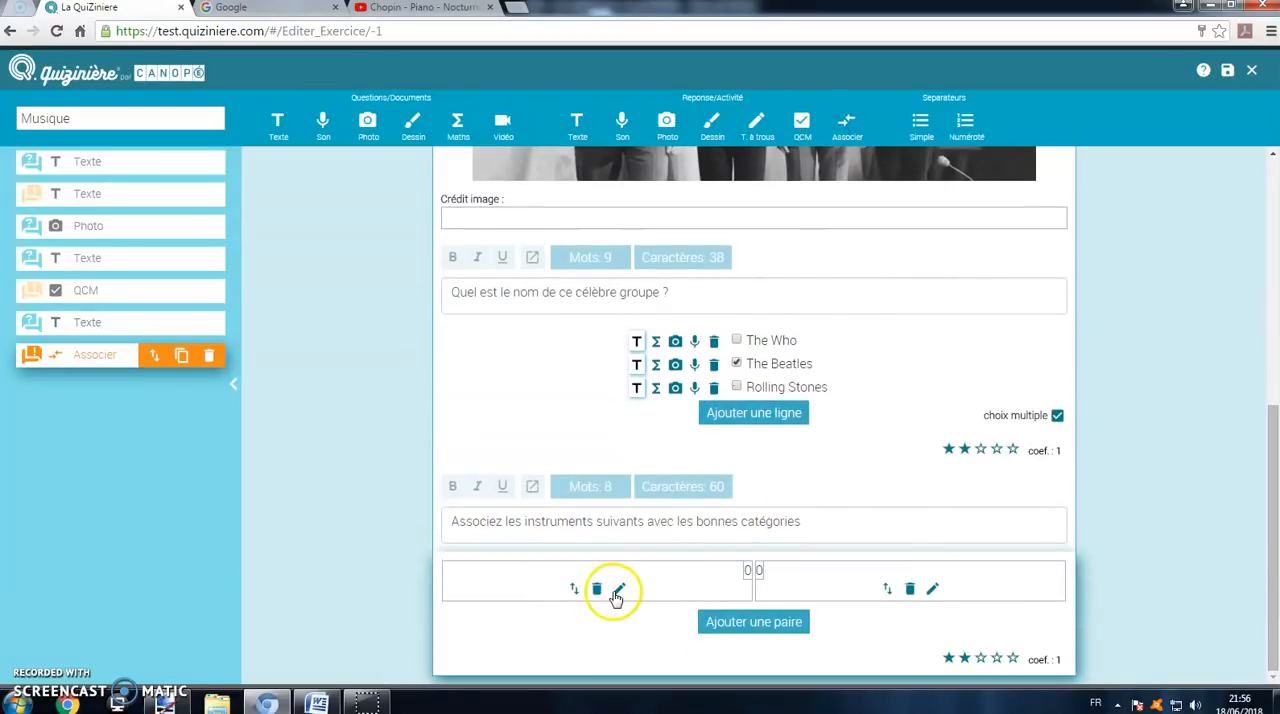
left_click(618, 591)
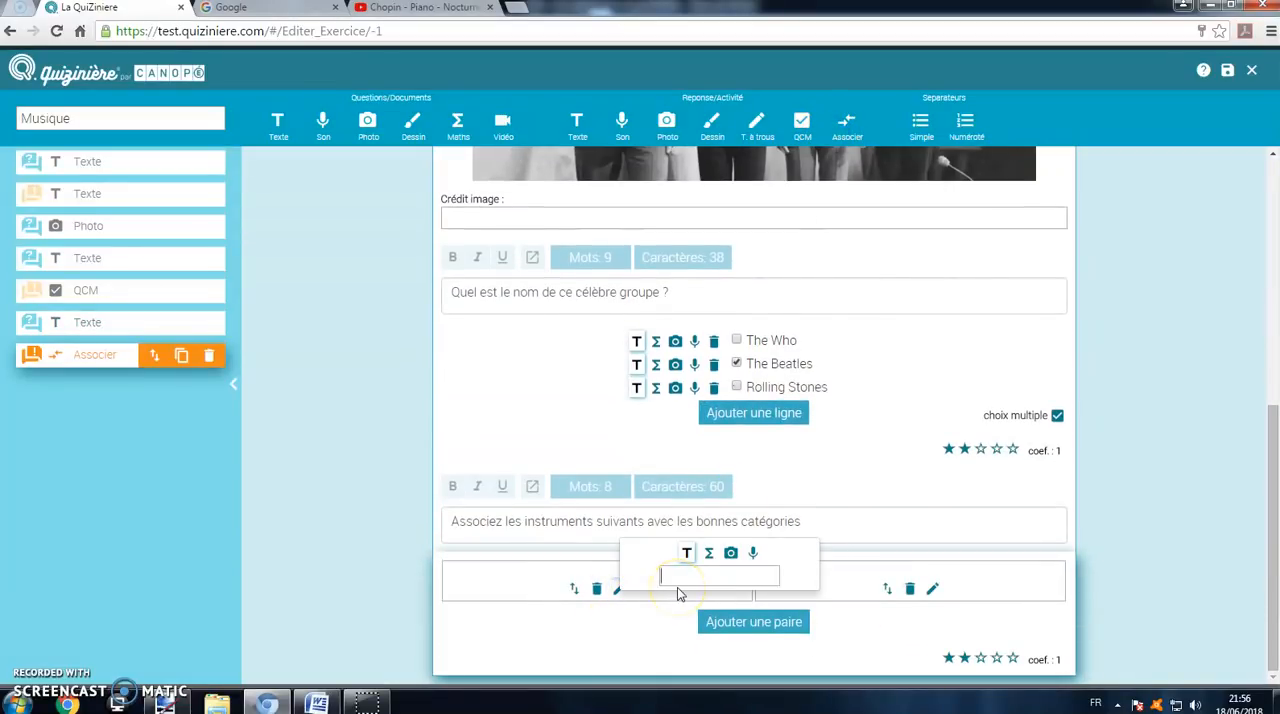
type("Guitare")
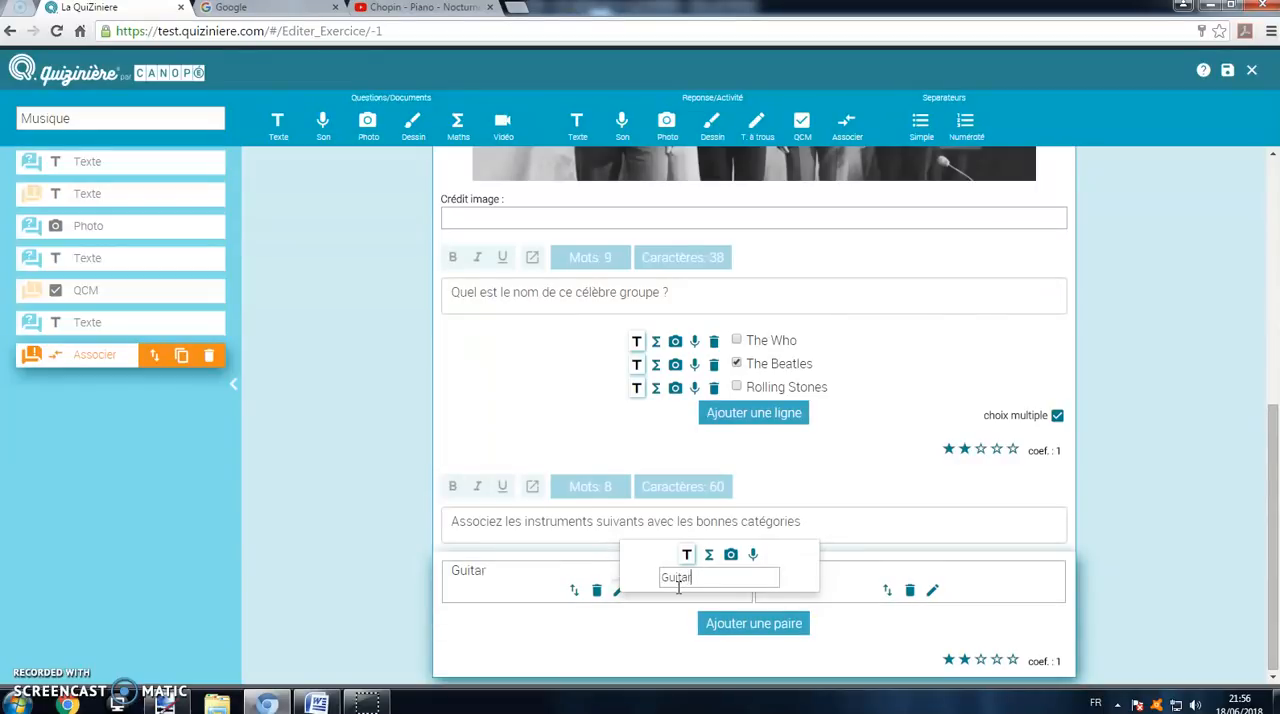
left_click(929, 590)
left_click(993, 578)
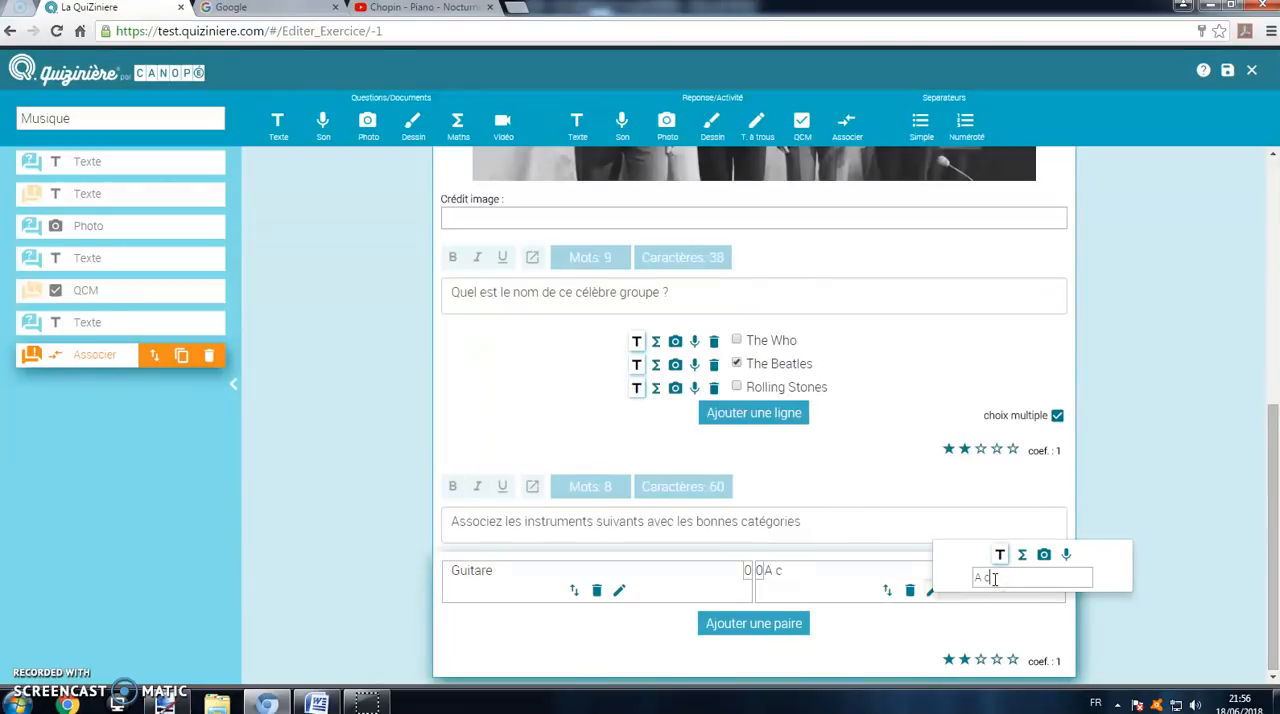
type("A cordes")
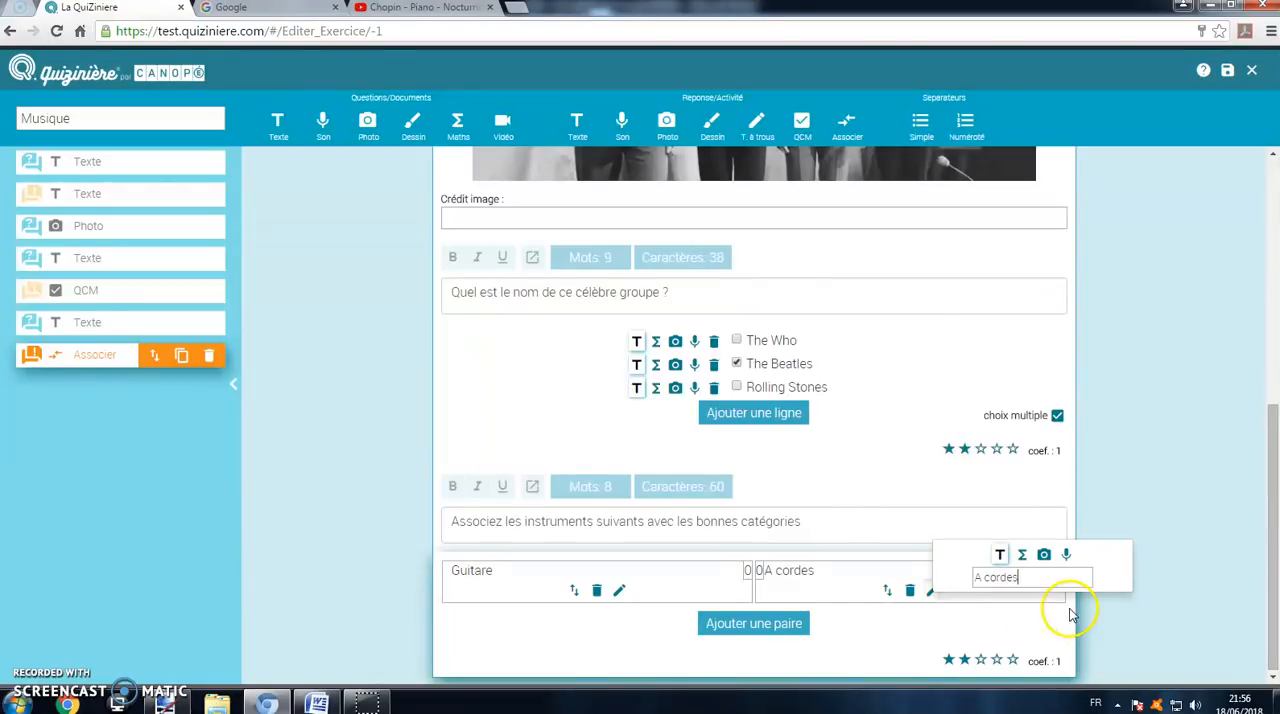
Step: Add a second pair to the matching activity associating "Tambour" with "A percussion"
left_click(765, 626)
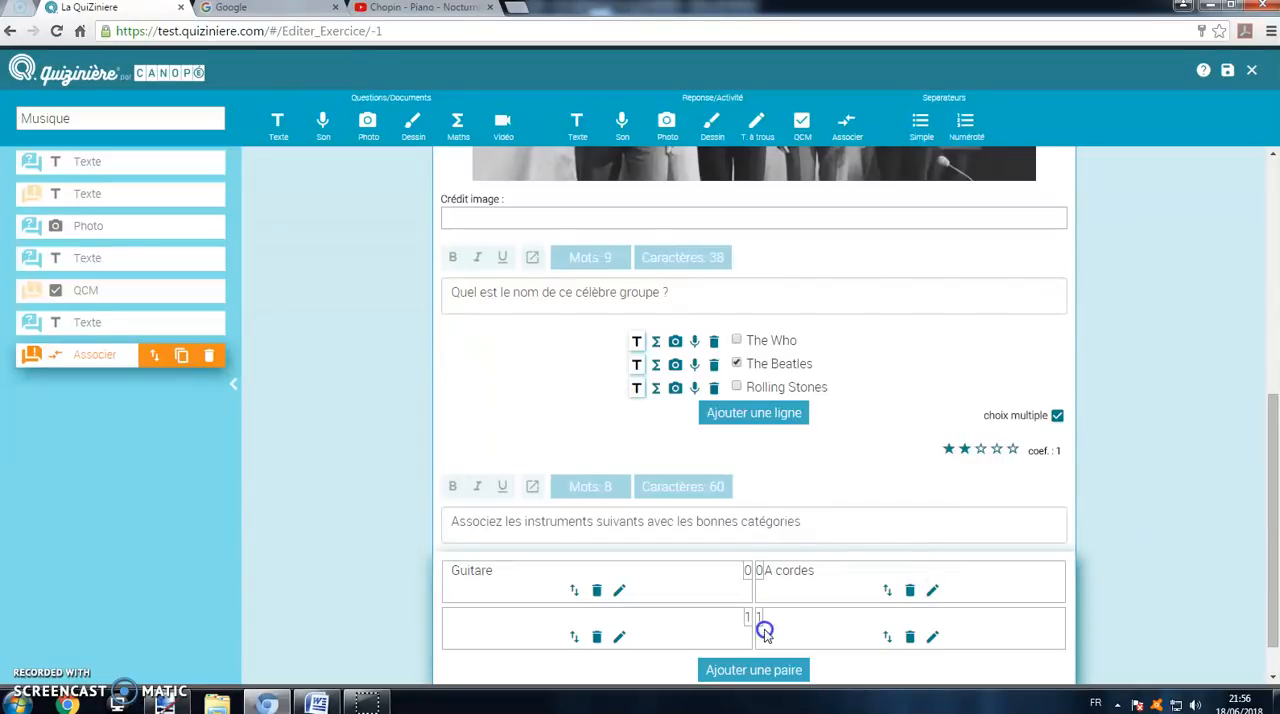
left_click(619, 637)
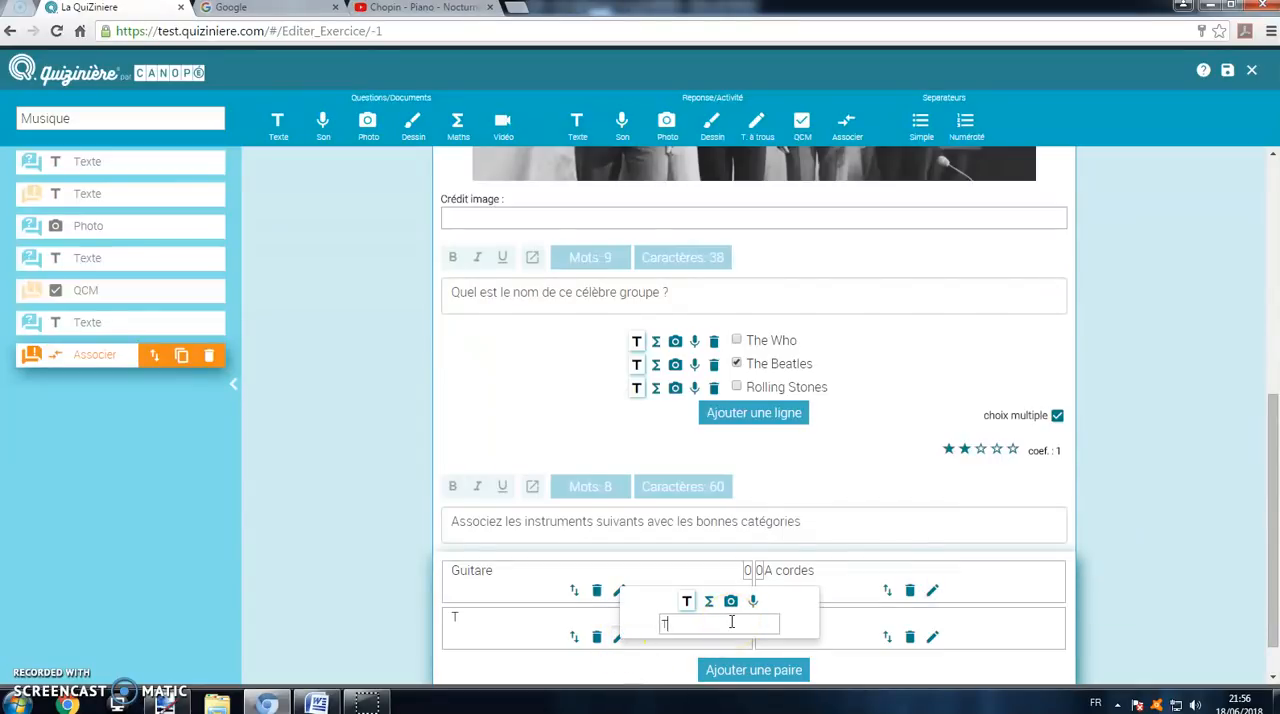
type("Tambour")
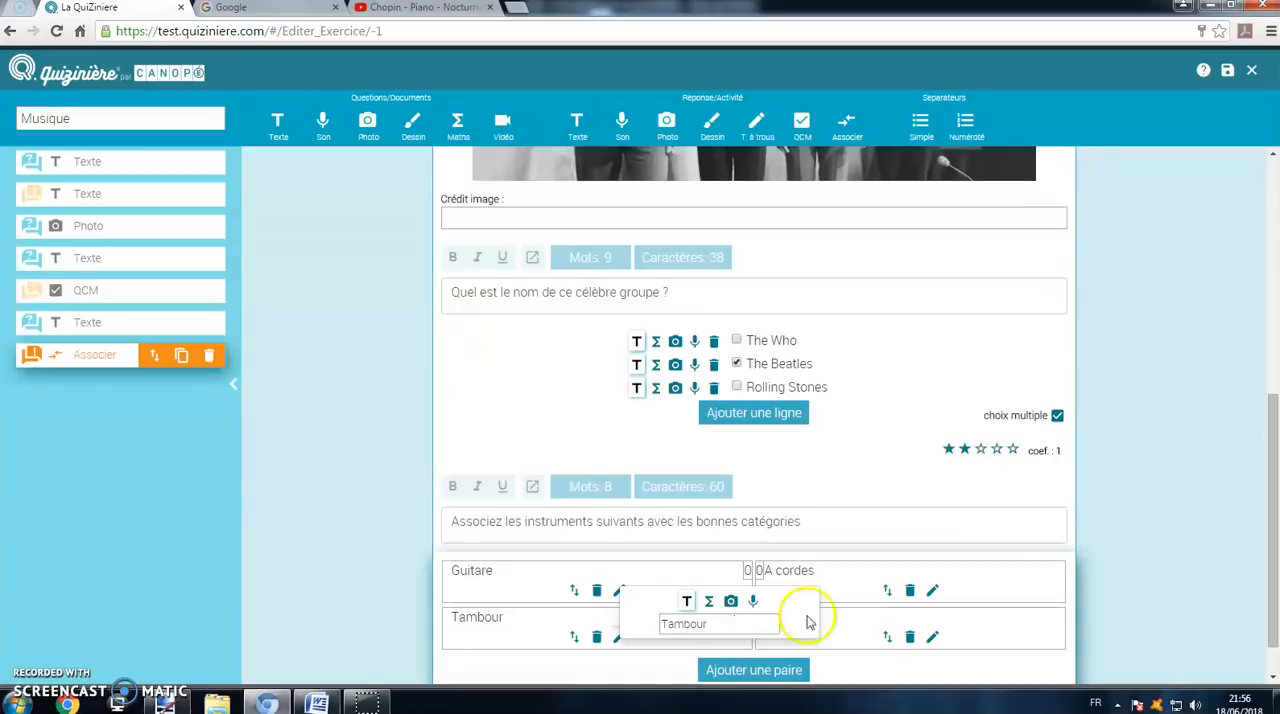
left_click(932, 637)
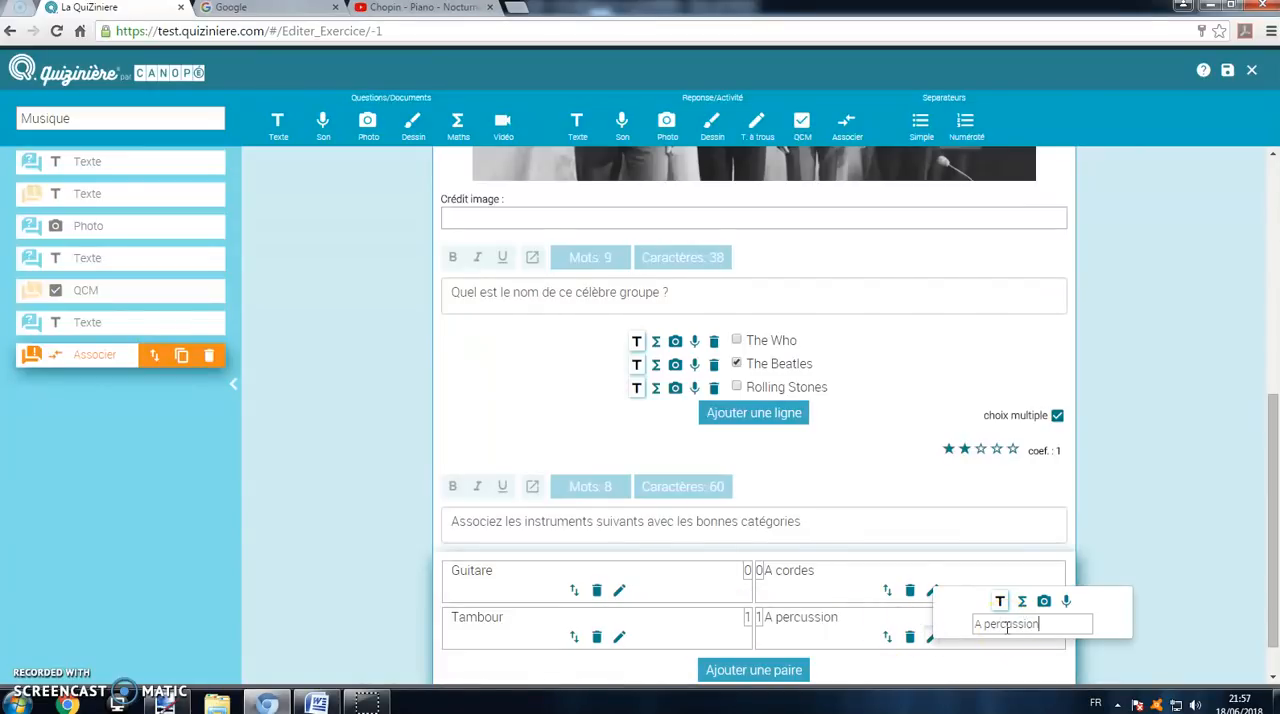
Step: Add a third pair to the matching activity associating "Trompette" with "A vent"
left_click(766, 671)
scroll(762, 640, "down", 1)
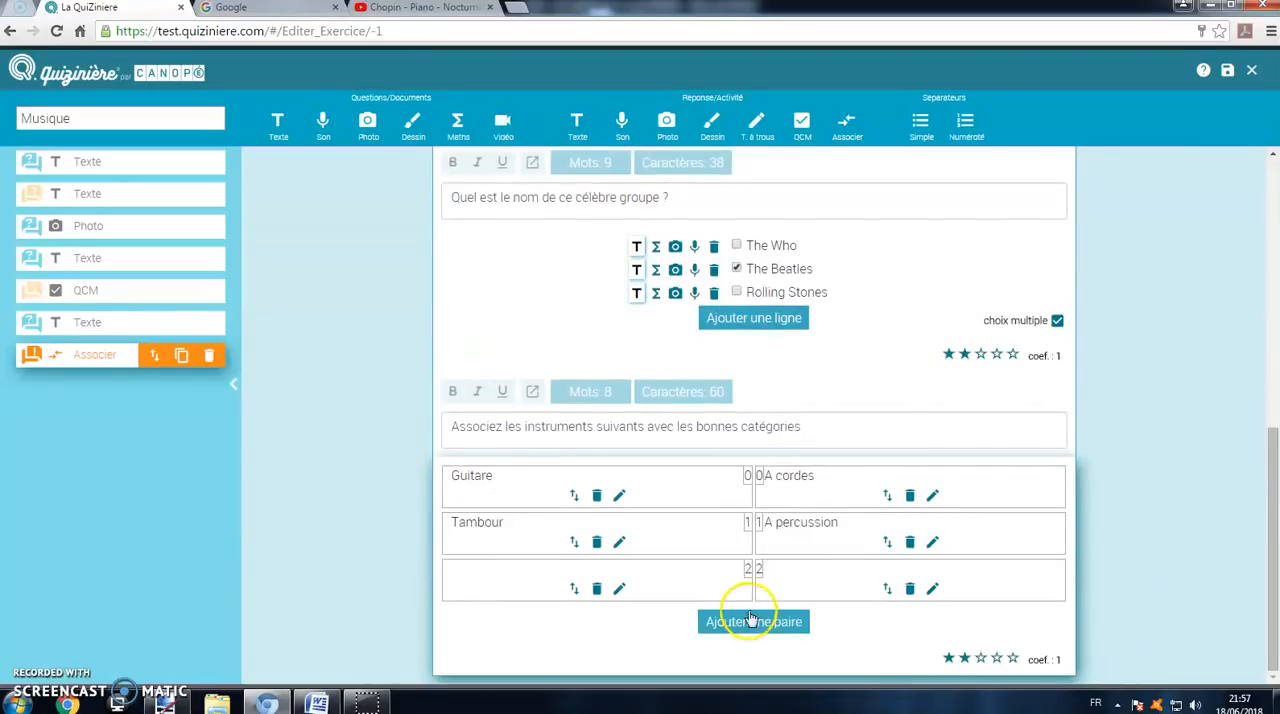
left_click(619, 588)
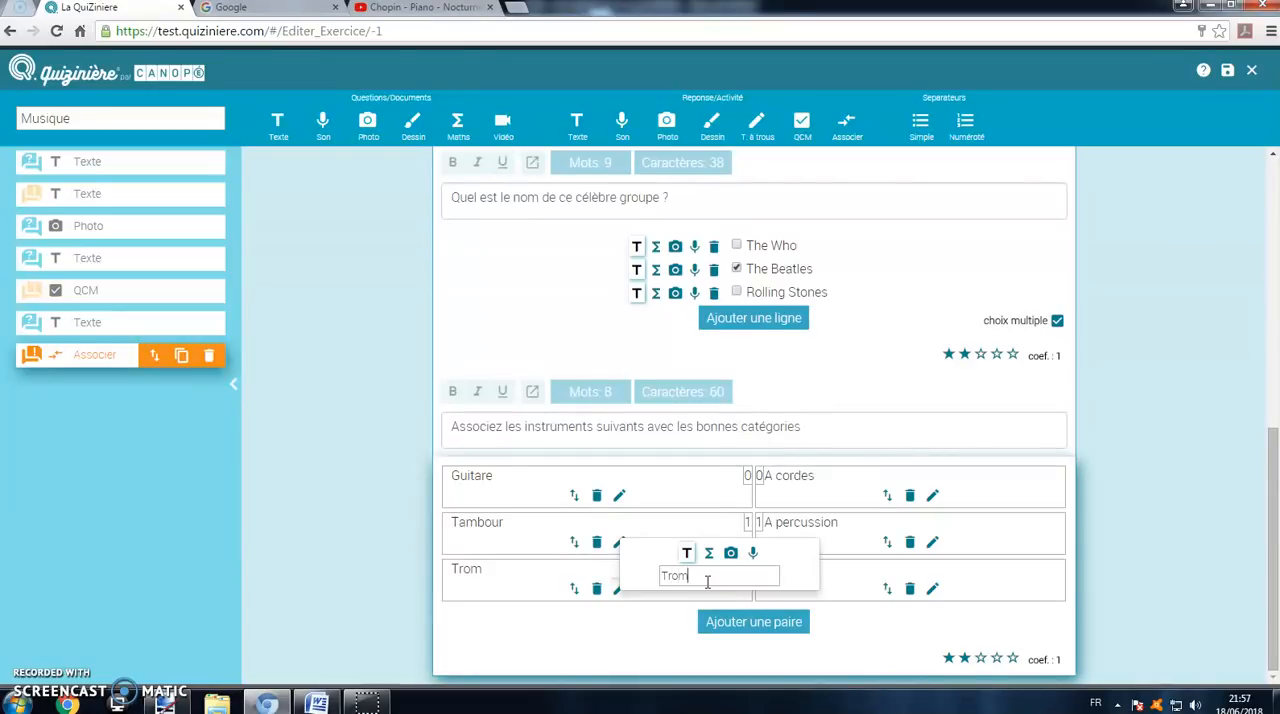
left_click(932, 588)
type("A vent")
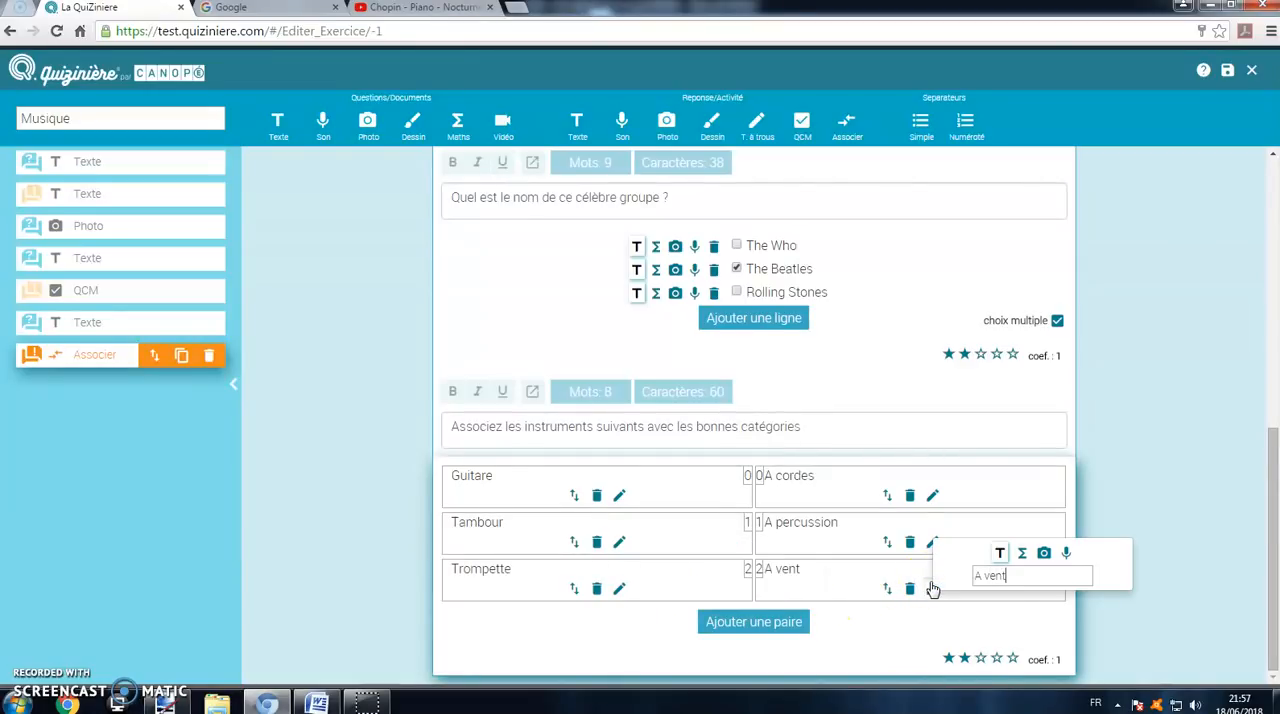
left_click(1152, 609)
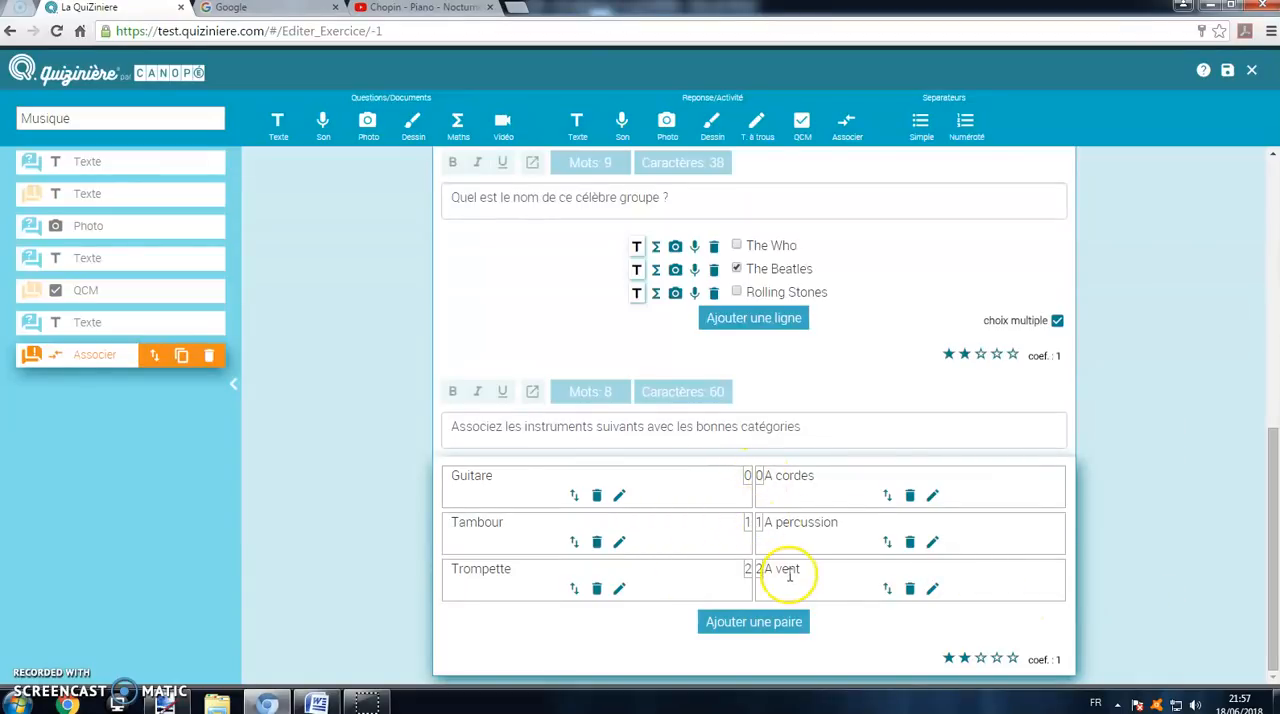
Step: Shuffle the matching activity's categories into the order A vent, A percussion, A cordes
left_click_drag(887, 589, 889, 496)
left_click_drag(887, 541, 883, 580)
scroll(800, 550, "up", 1)
scroll(780, 520, "up", 3)
scroll(735, 450, "down", 4)
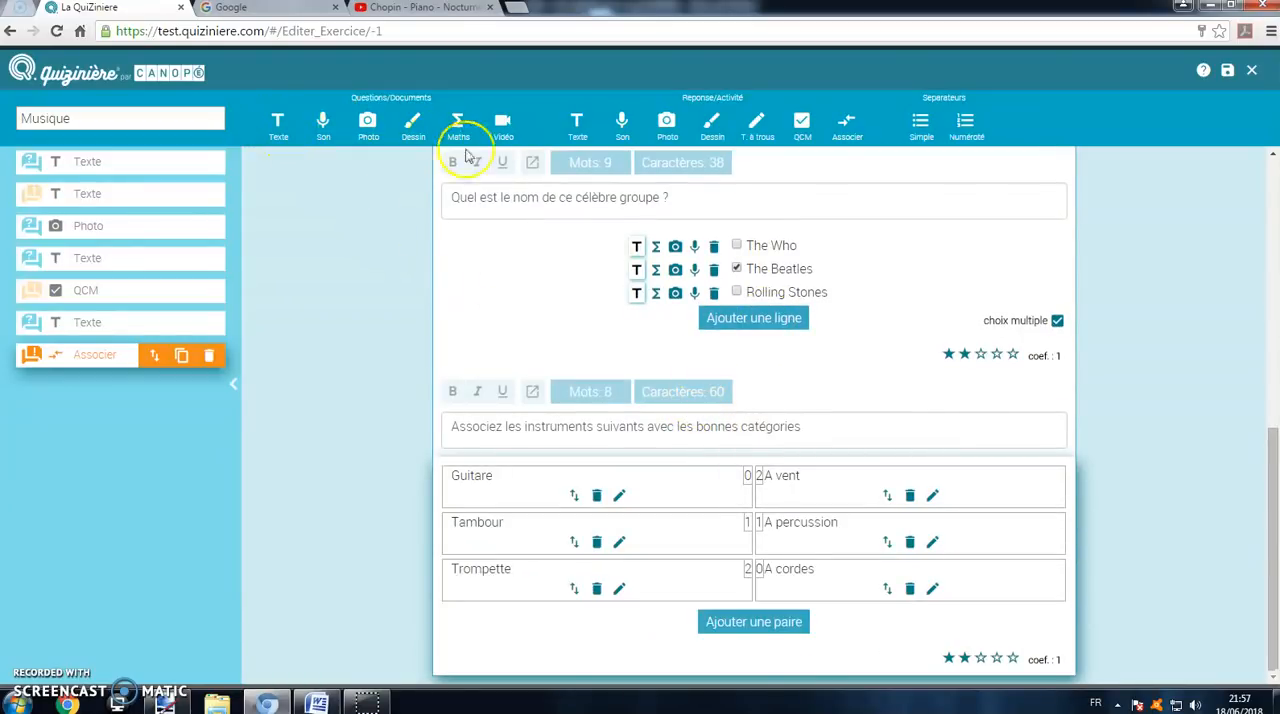
Step: Add a text question element reading "Entourez sur la photo suivante : en rouge la guitare et en bleu la basse"
left_click(278, 122)
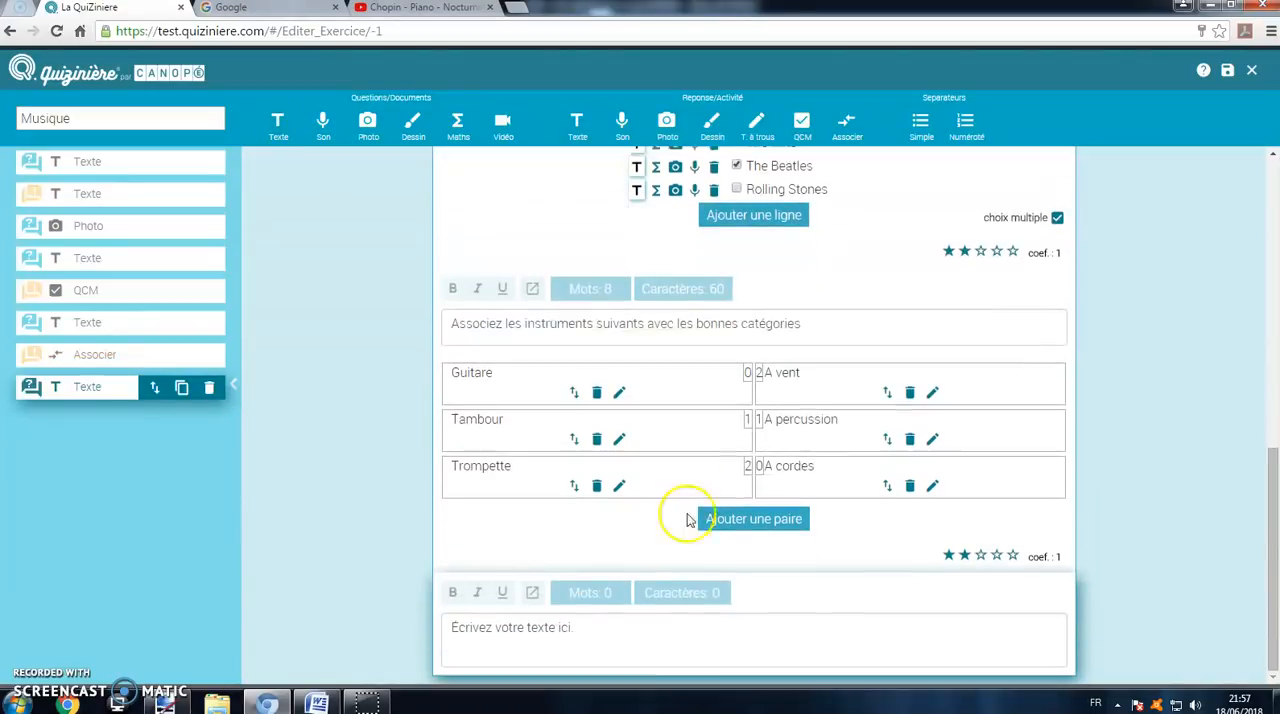
left_click(675, 635)
type("Entou")
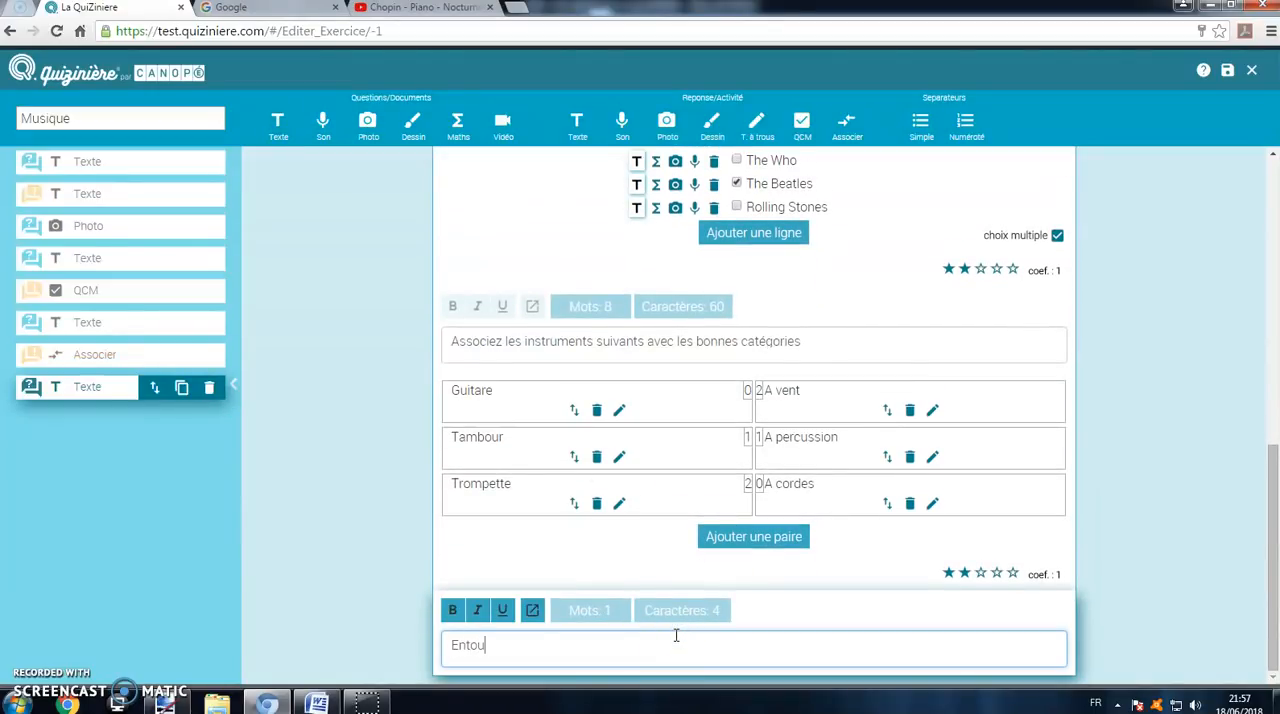
type("rez sur la photo suivant")
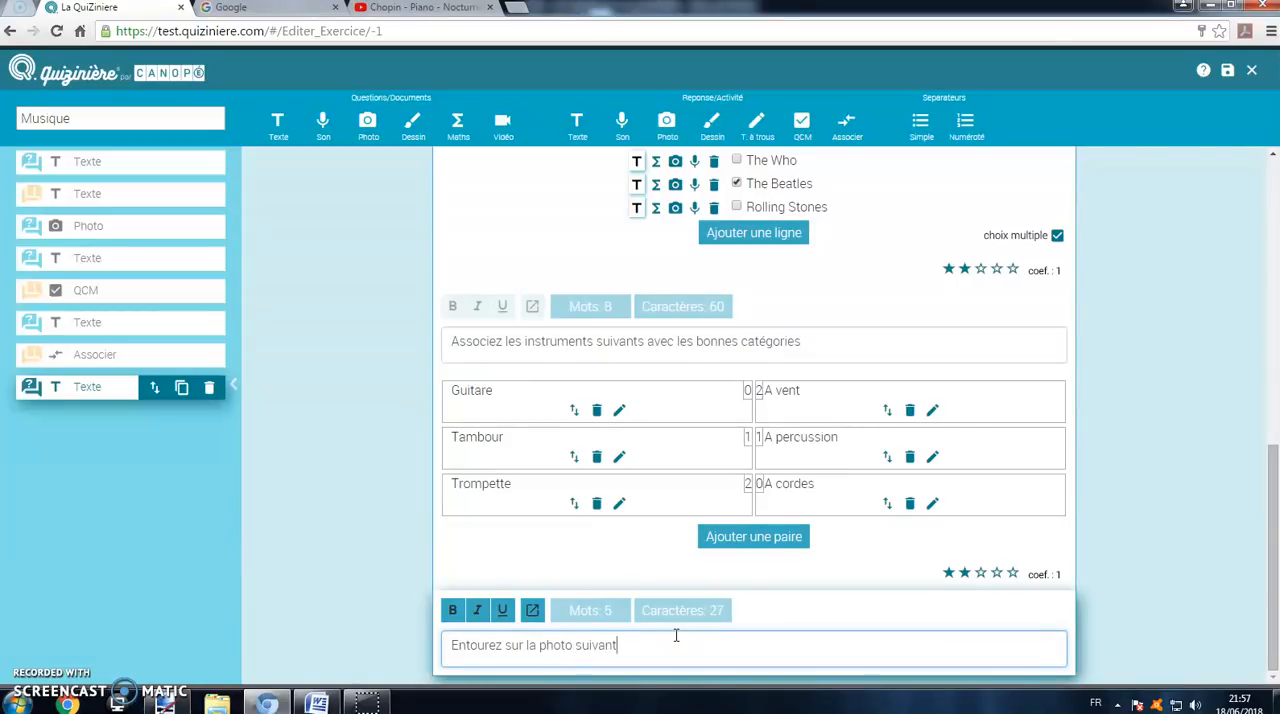
type("a guitare et en bleu la basse")
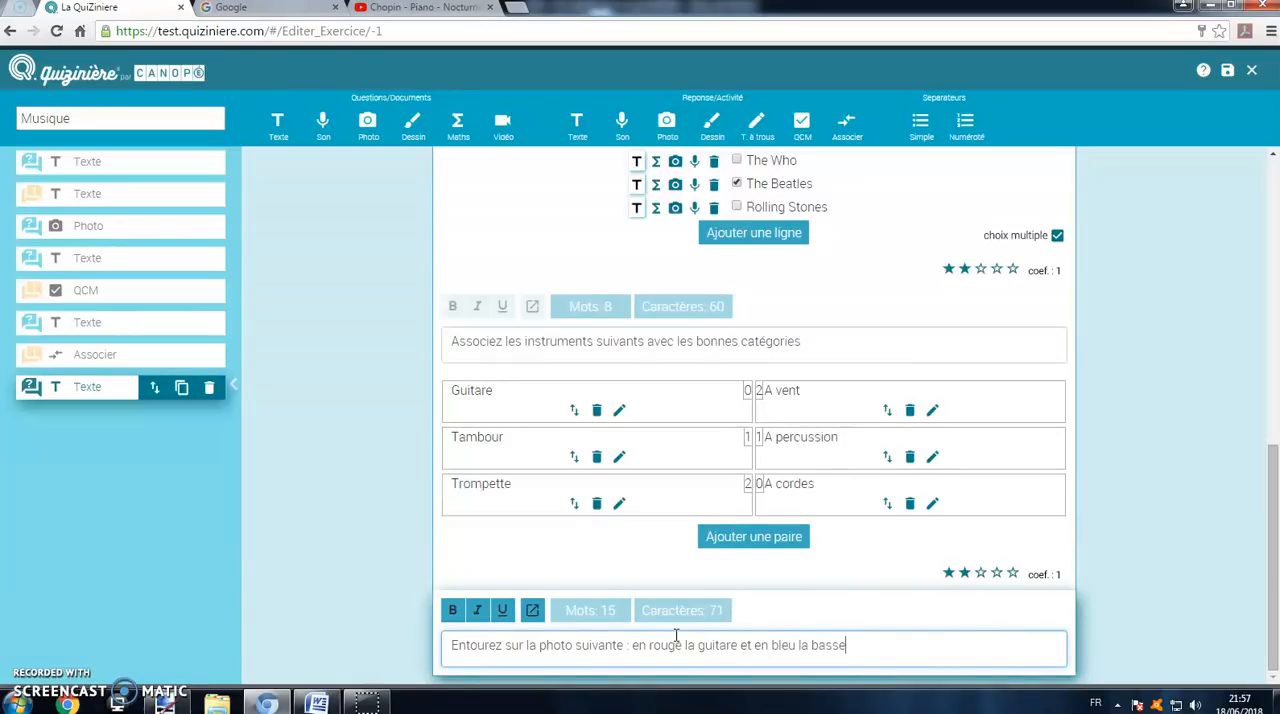
Step: Add a drawing answer activity with the image Blur from the Docs folder as its background
left_click(711, 127)
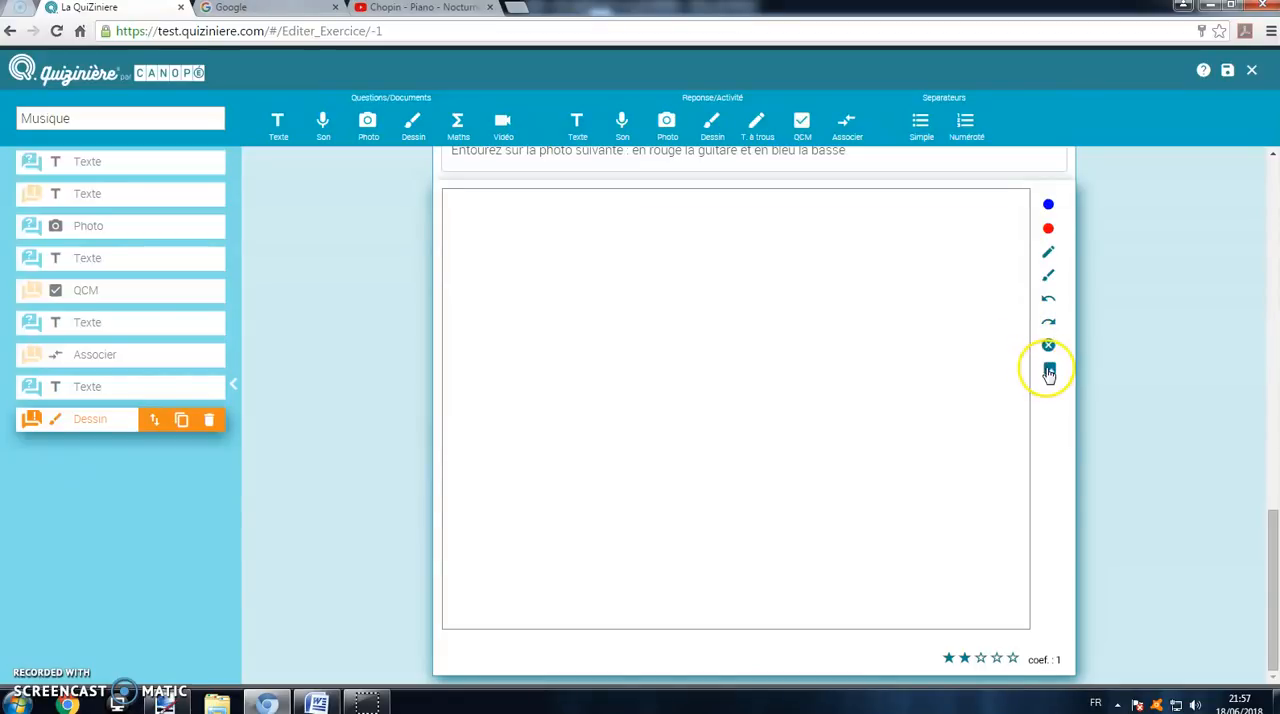
left_click(1049, 373)
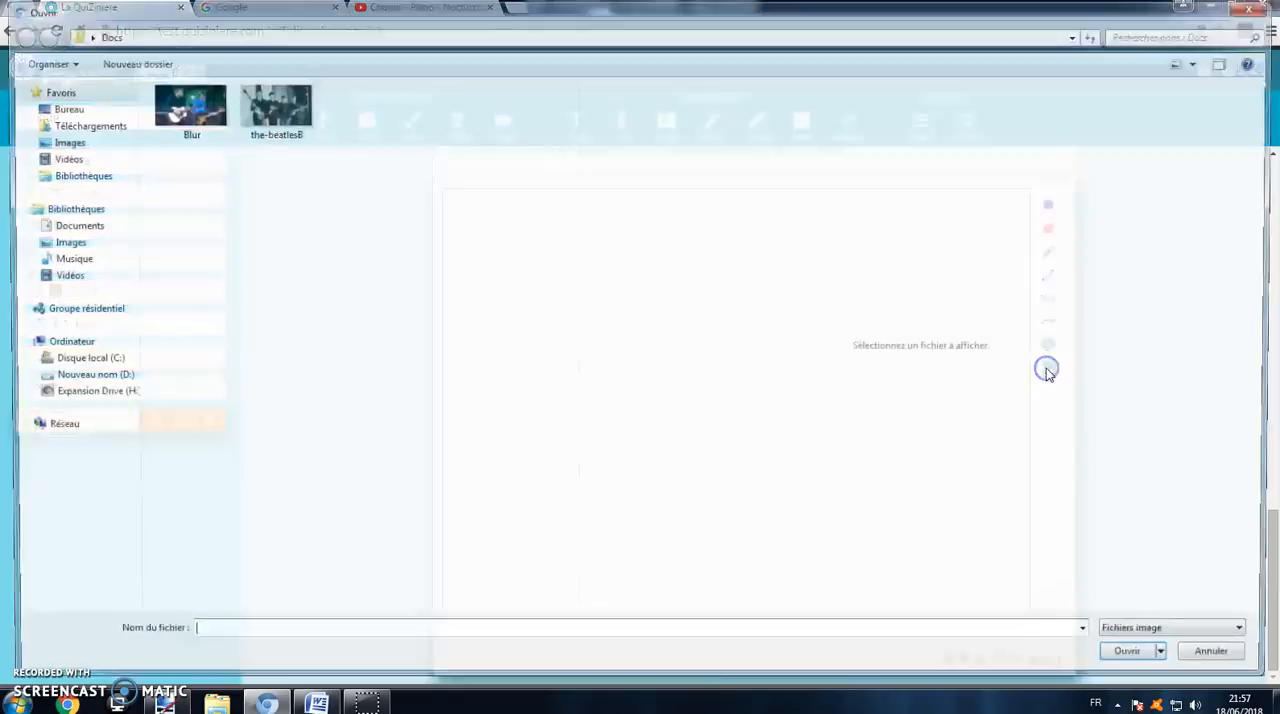
left_click(205, 118)
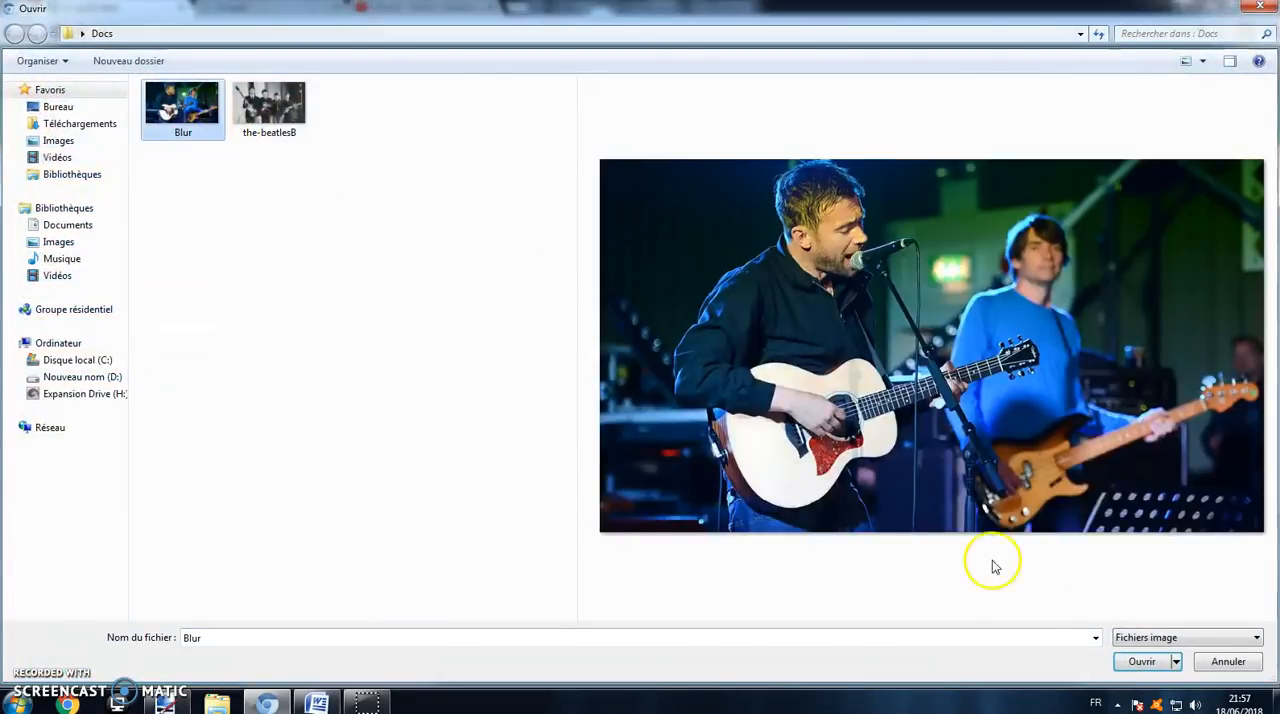
left_click(1141, 661)
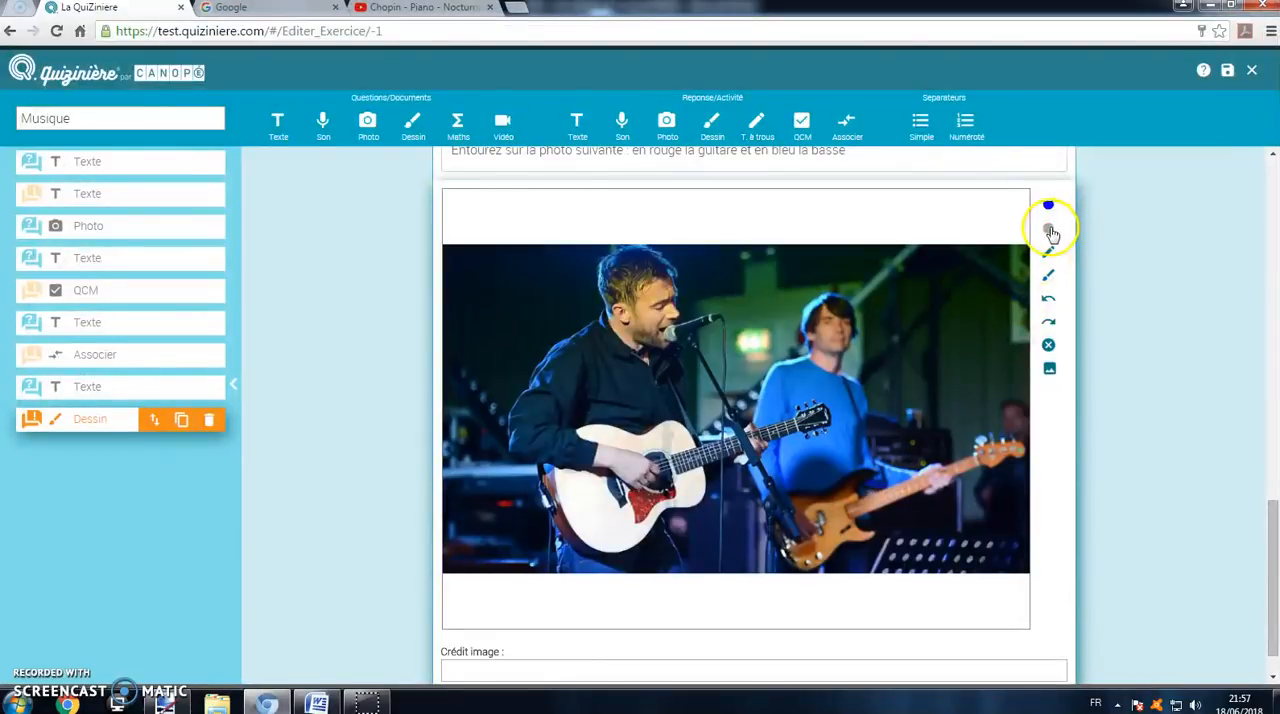
scroll(894, 352, "up", 2)
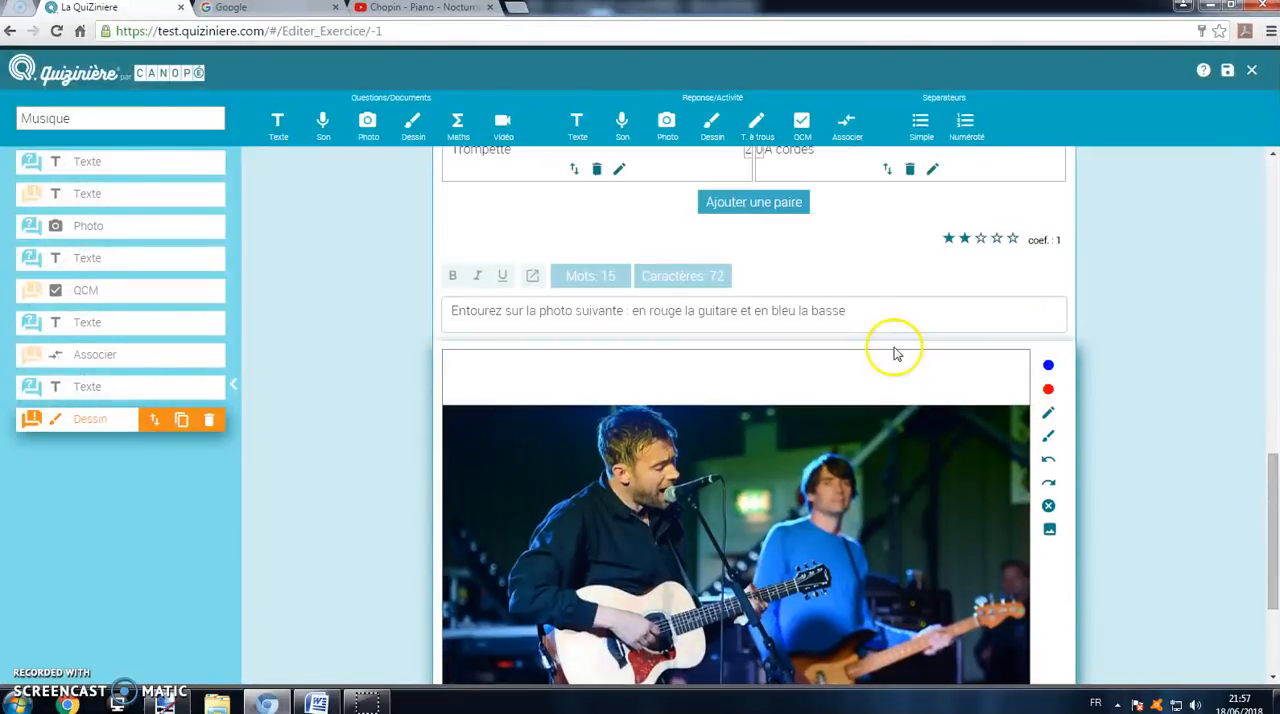
scroll(894, 354, "down", 3)
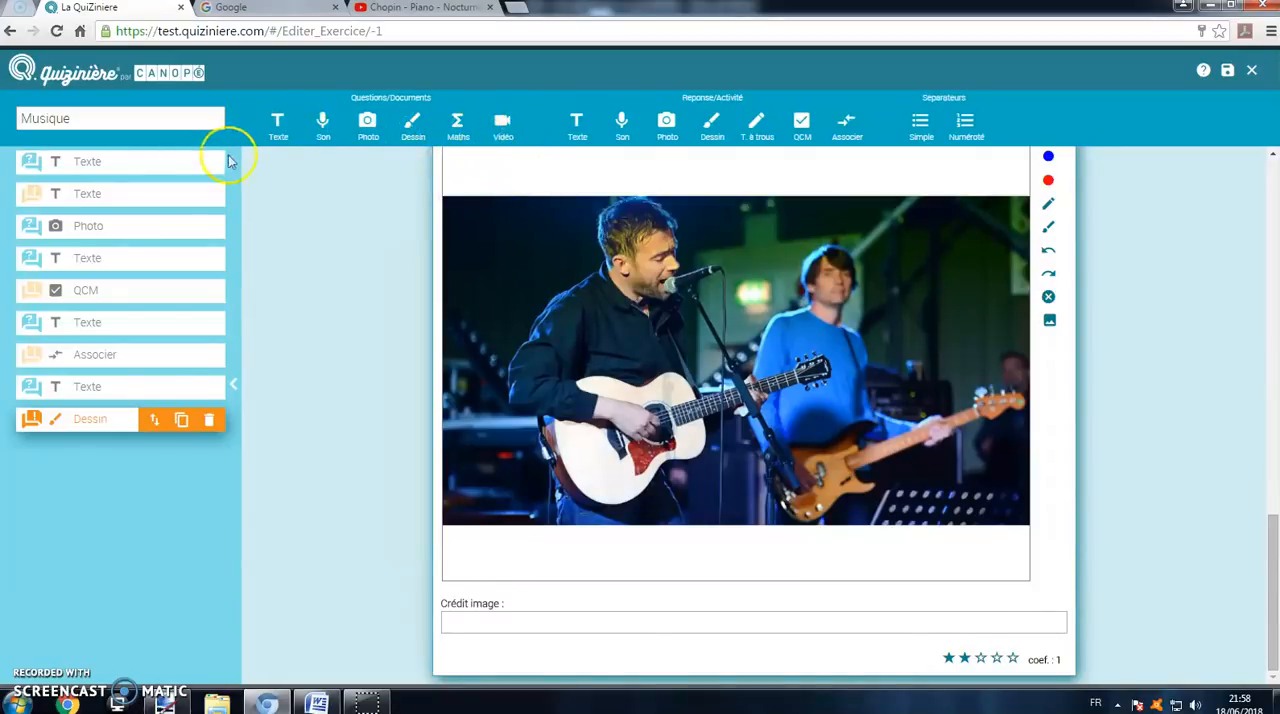
Step: Add a video element using the copied YouTube address of "Chopin - Piano - Nocturne 20"
left_click(504, 130)
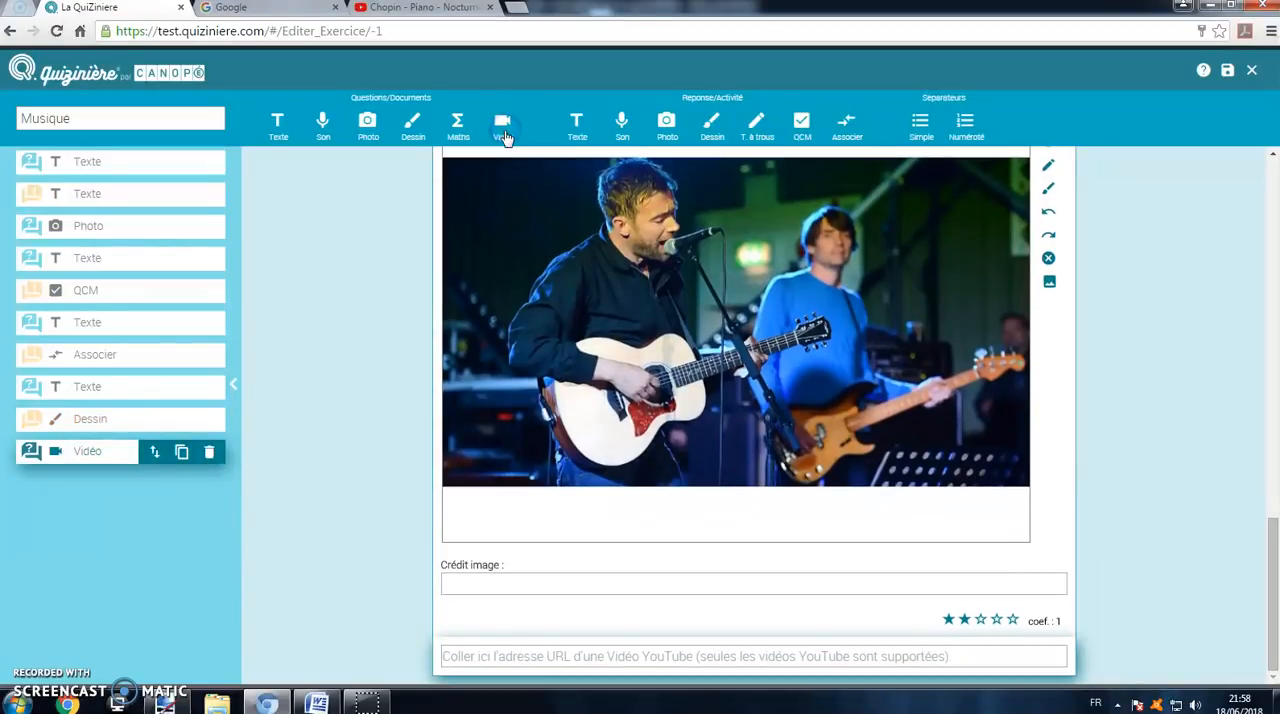
left_click(425, 9)
left_click(270, 30)
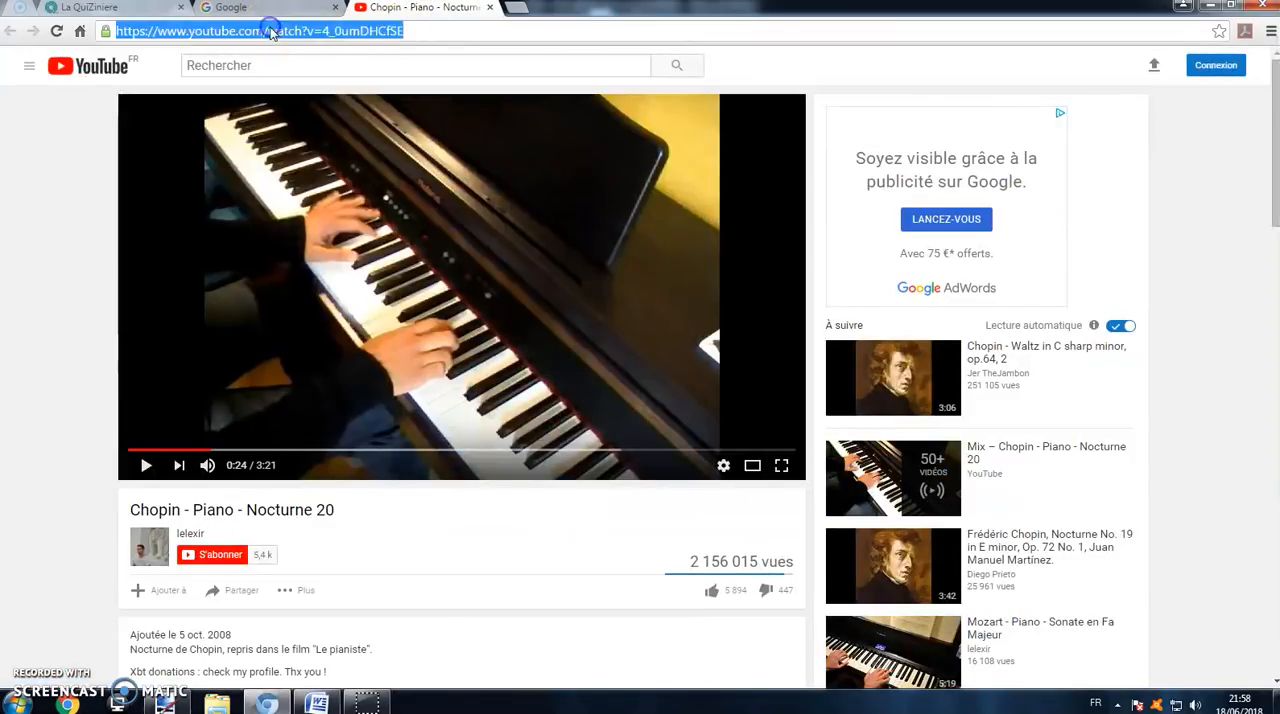
right_click(270, 30)
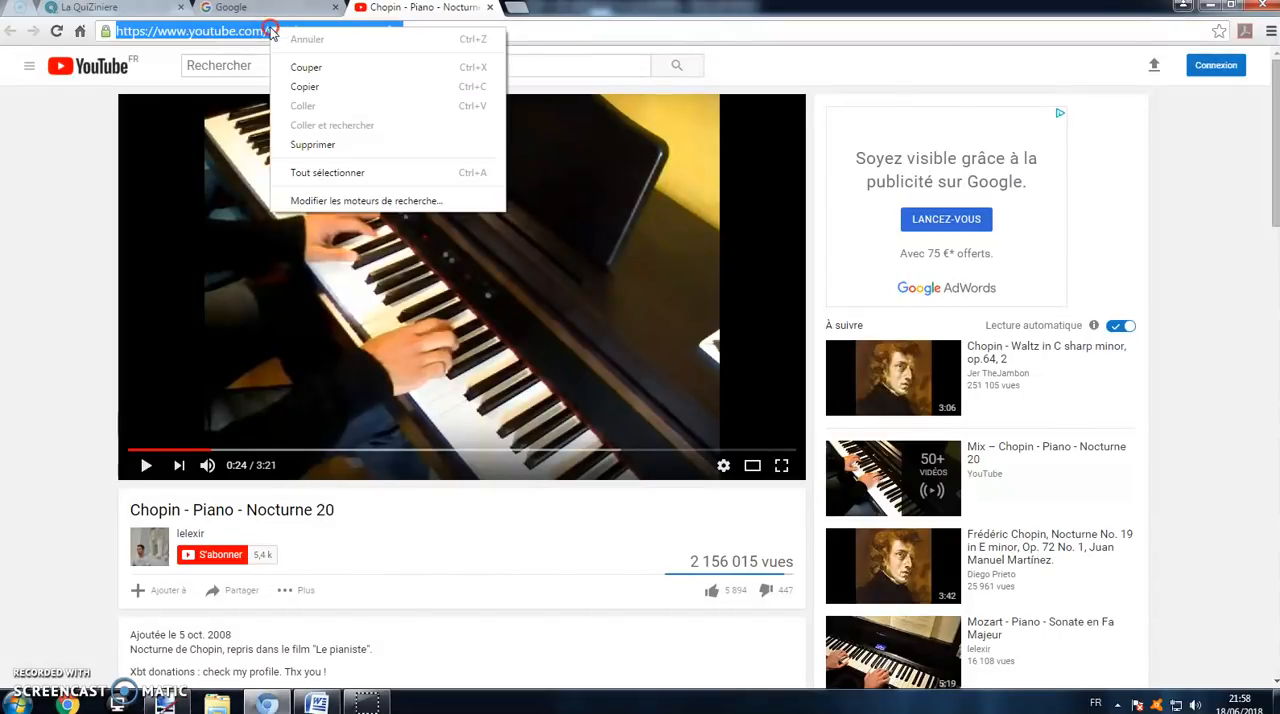
left_click(324, 87)
left_click(158, 10)
left_click(555, 652)
right_click(557, 654)
left_click(634, 414)
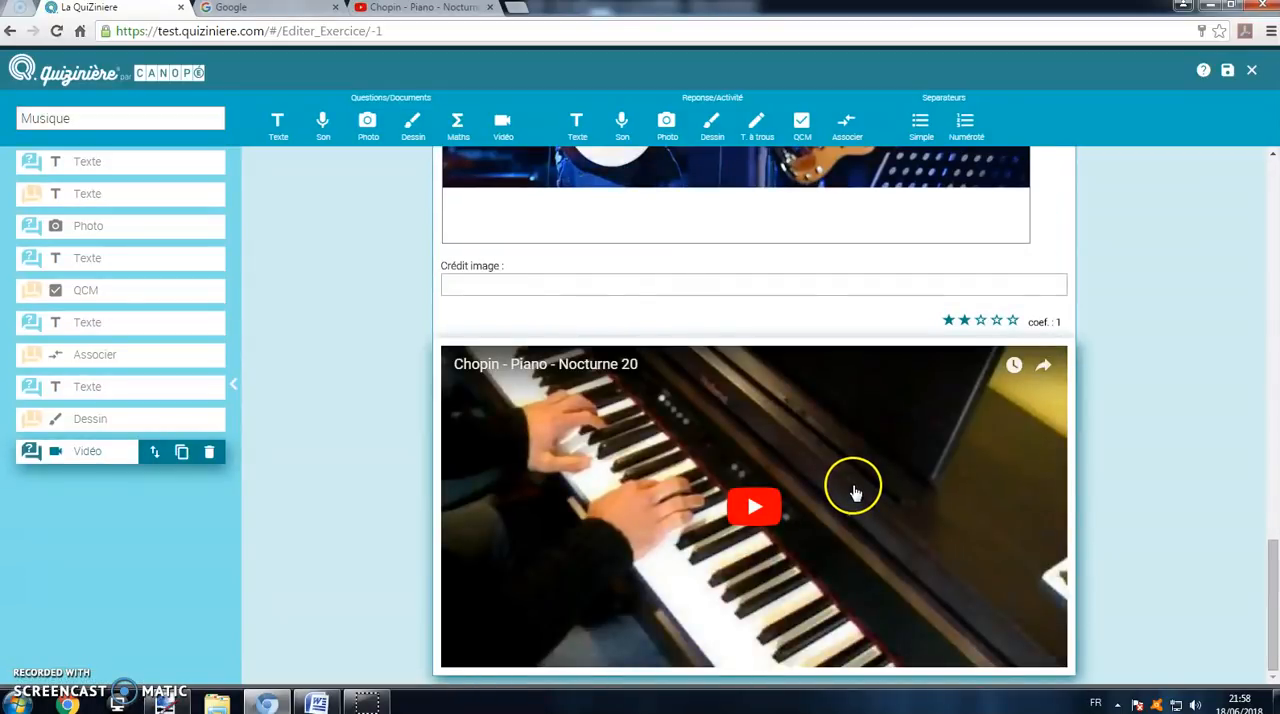
Step: Add a text question element below the video reading "Cet instrument est :"
left_click(276, 128)
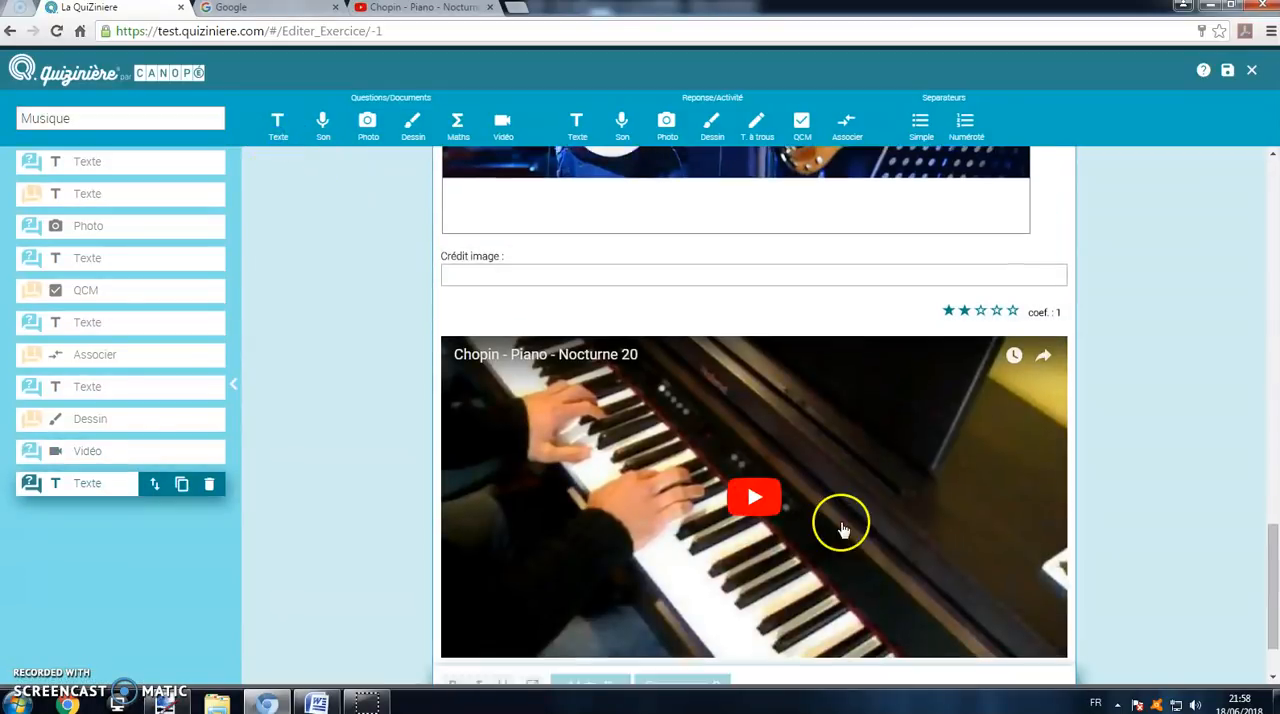
left_click(714, 622)
type("Cet ")
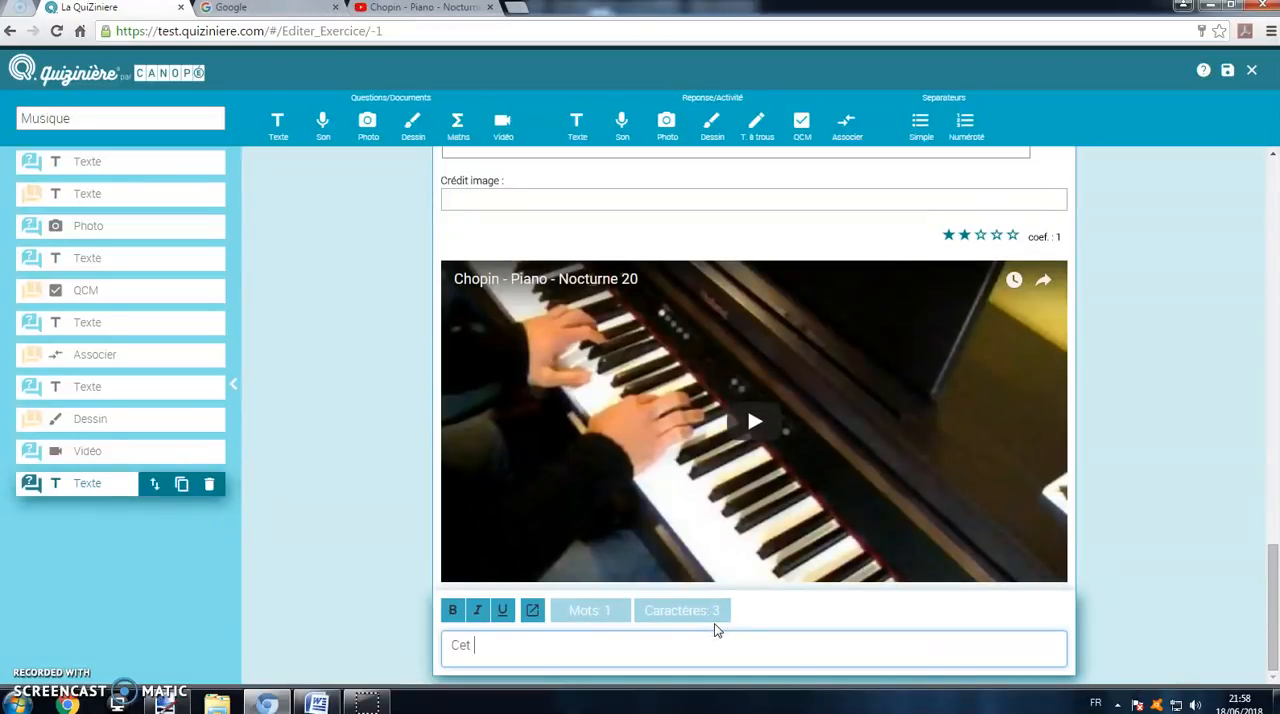
type("instrument est :")
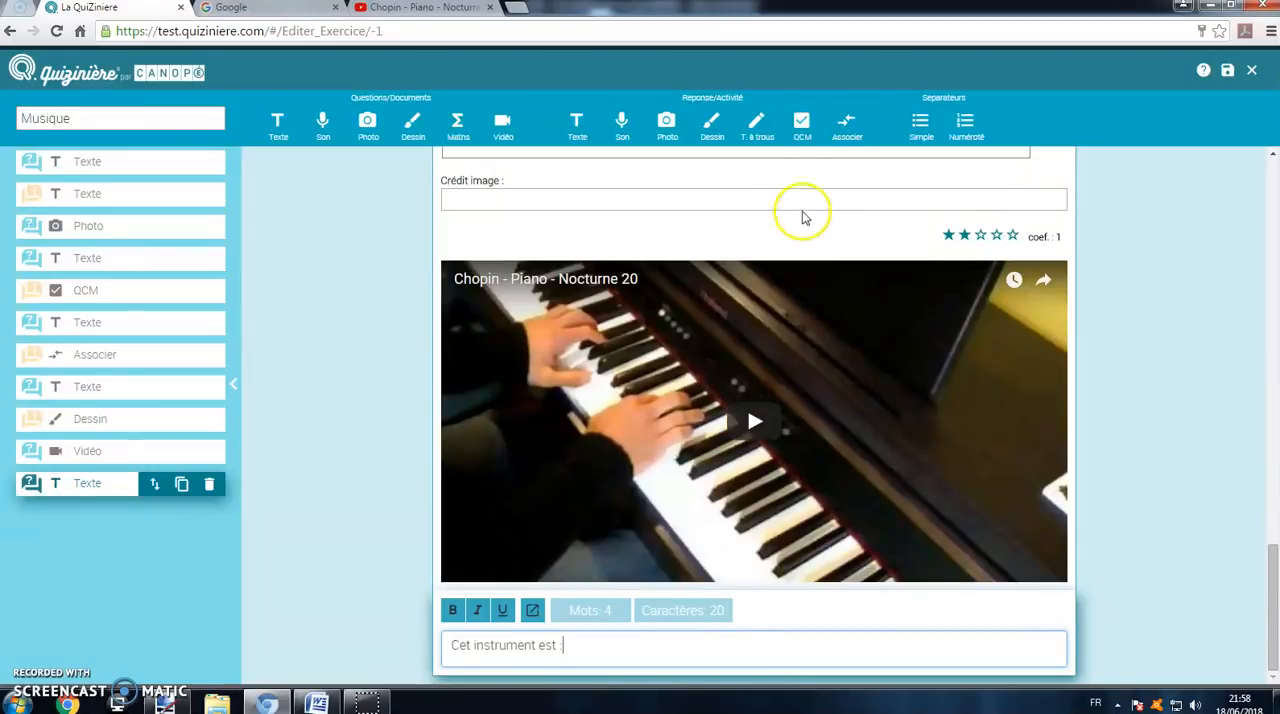
Step: Add a multiple-choice answer with the options Un piano, Un clavecin and Unxylophone, marking Un piano as correct
left_click(801, 127)
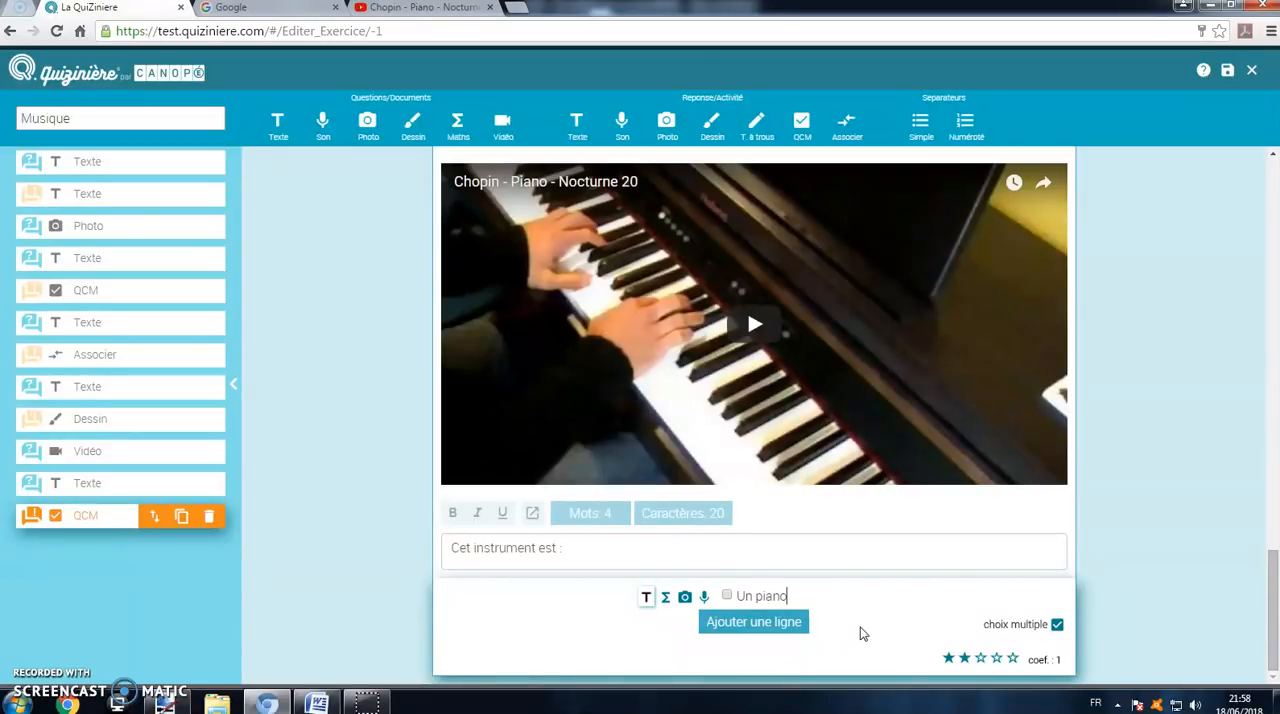
left_click(753, 620)
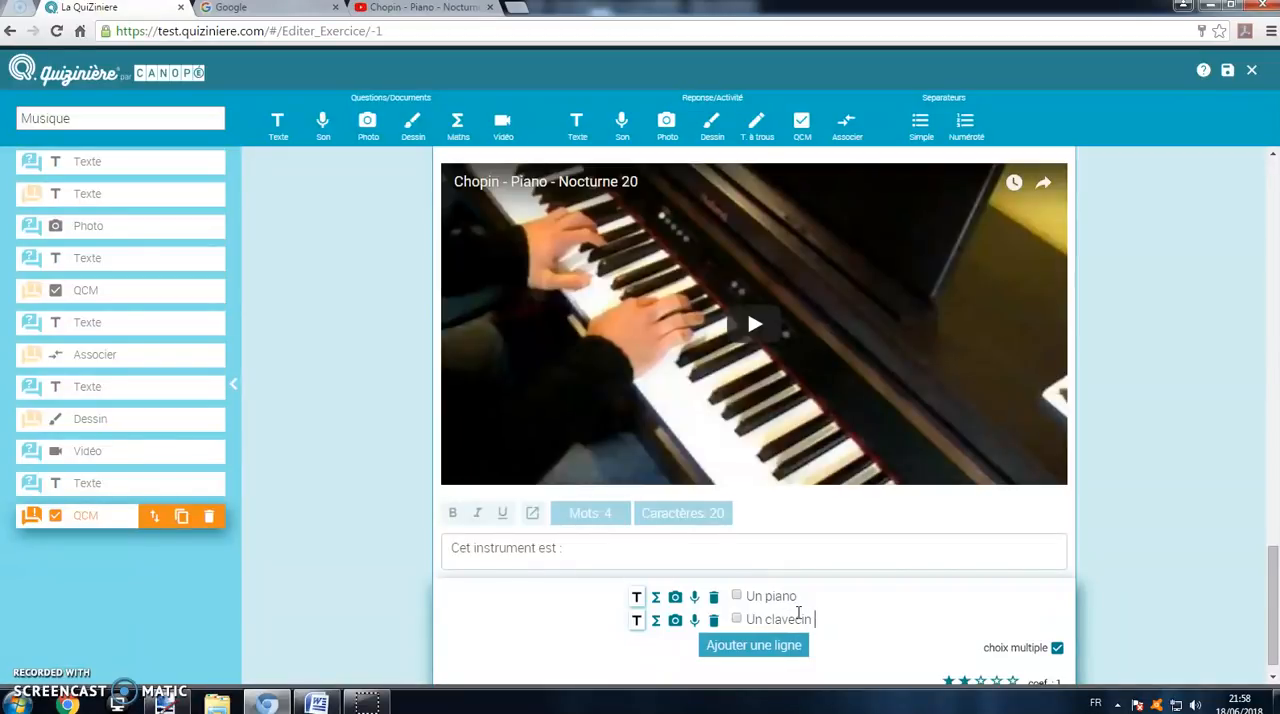
left_click(777, 647)
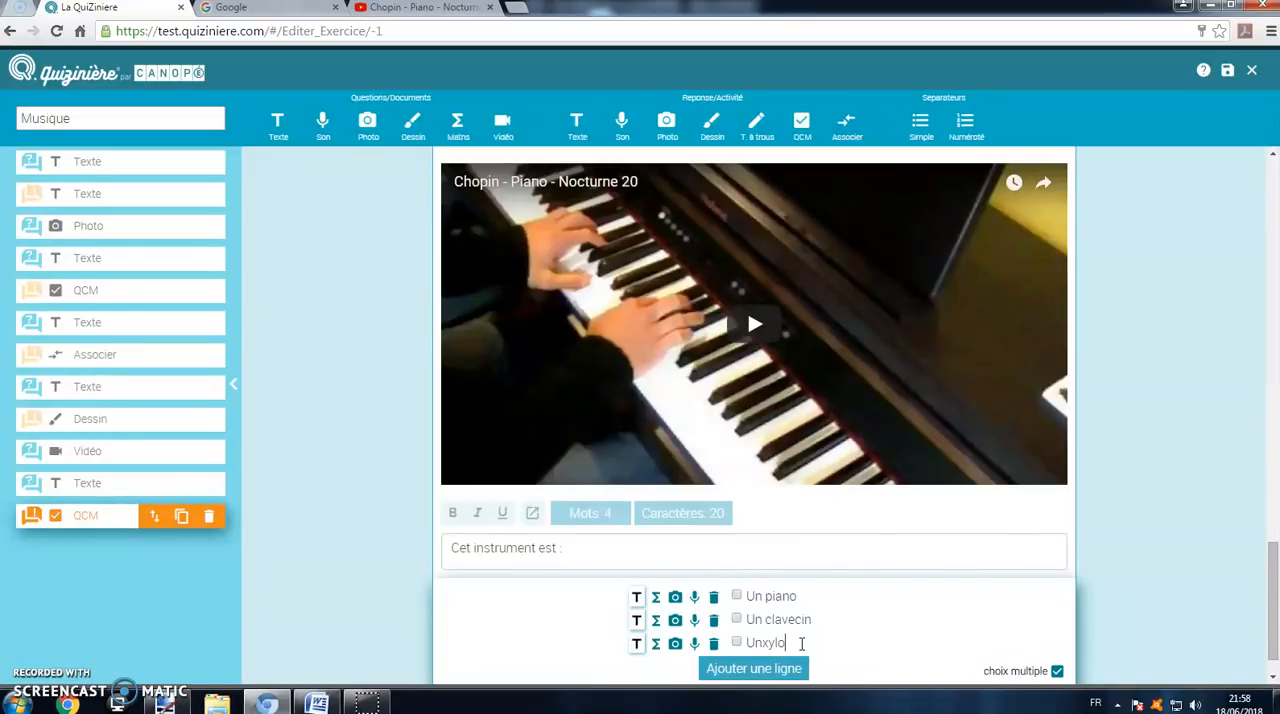
type("Un wy")
key("BackSpace")
key("BackSpace")
key("BackSpace")
type("xylophone")
left_click(736, 595)
Step: Add the text question "Enregistrez le son de votre instrument préféré" followed by a sound answer activity
left_click(277, 125)
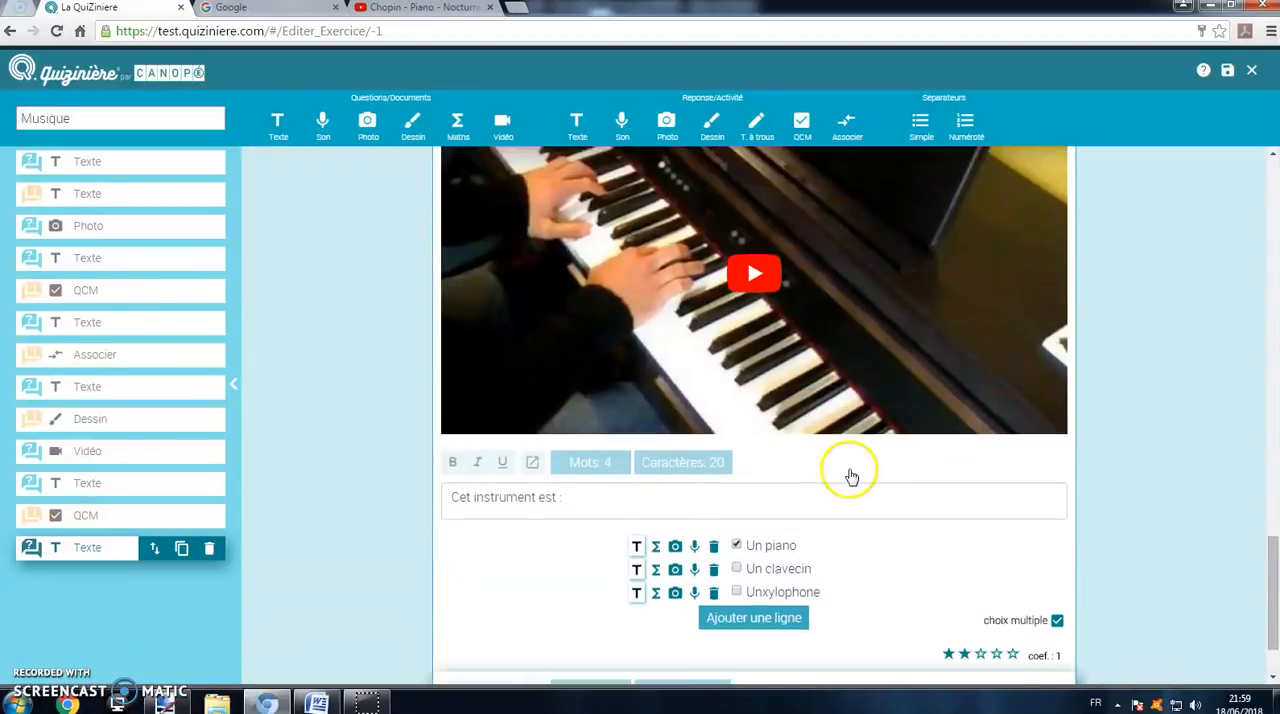
left_click(677, 645)
type("En")
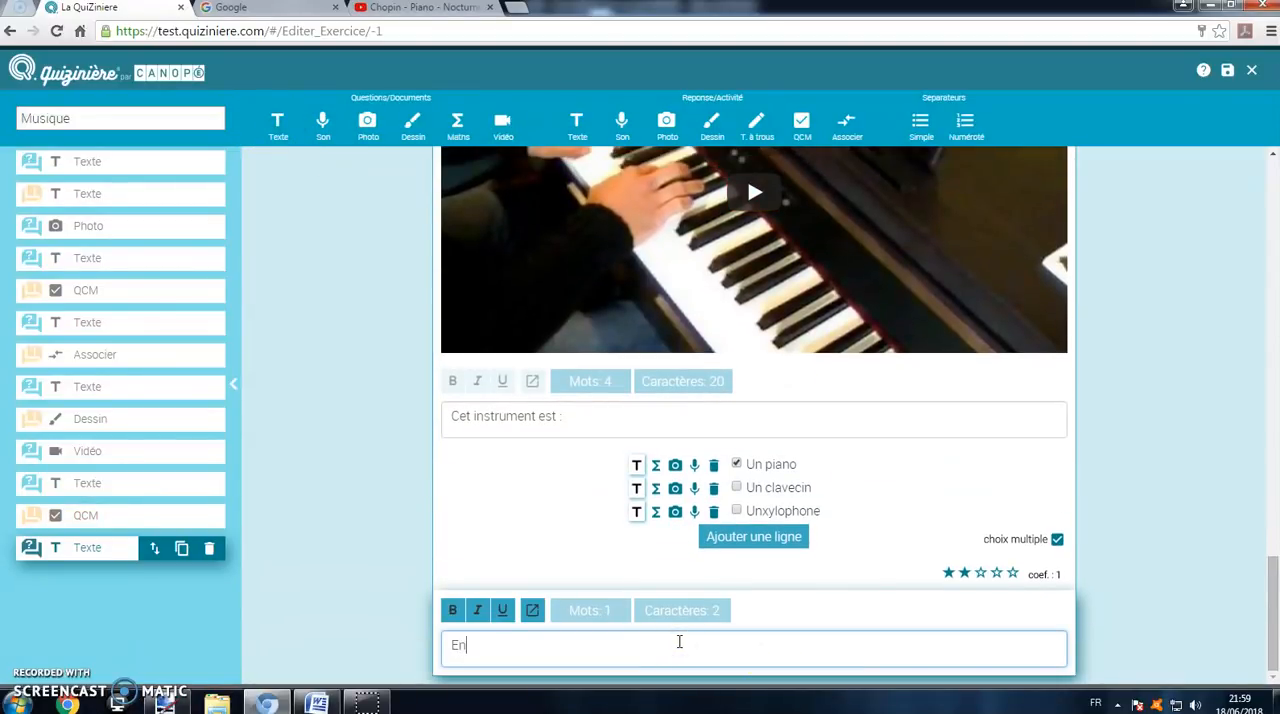
type("registrez le son de votre instrument préféré")
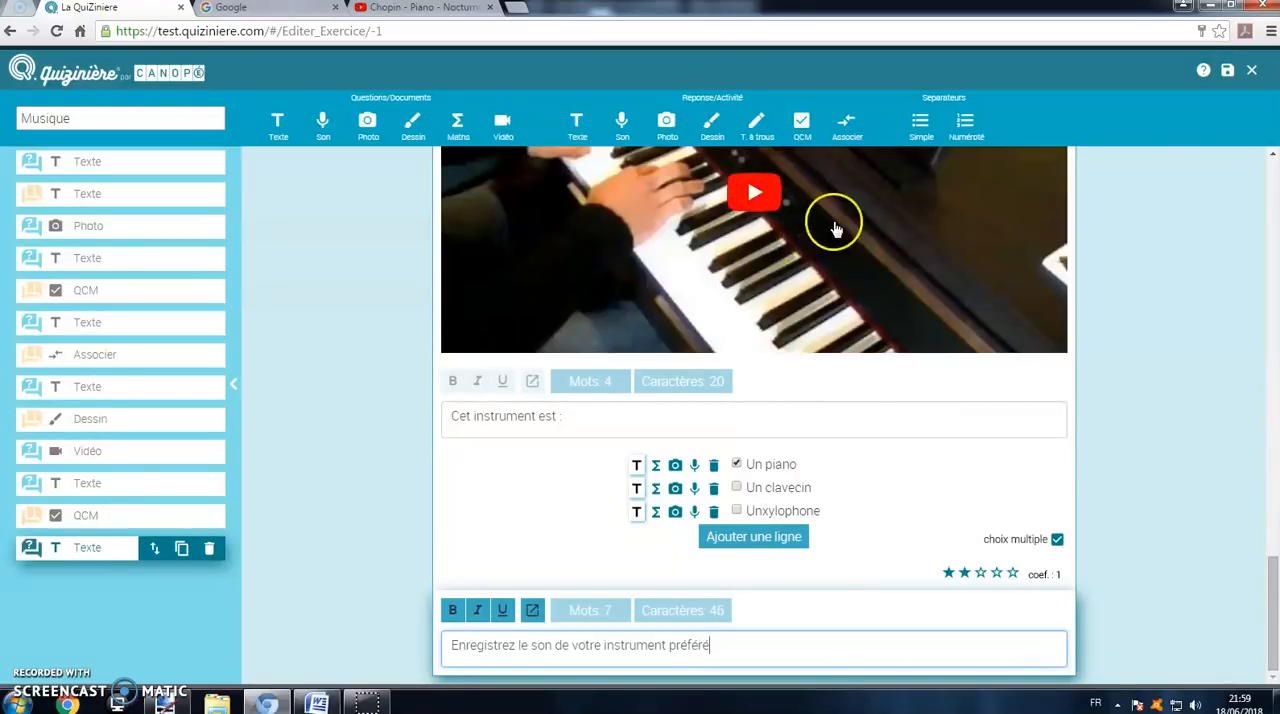
left_click(622, 130)
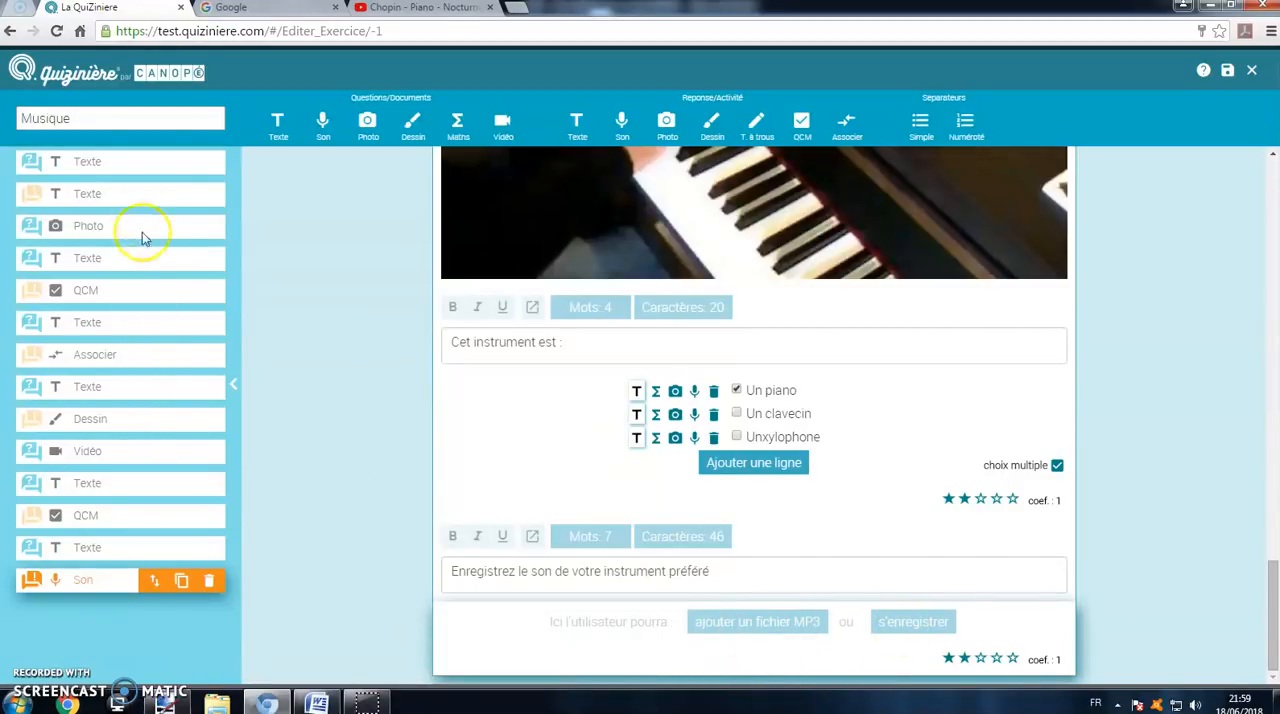
scroll(398, 365, "up", 5)
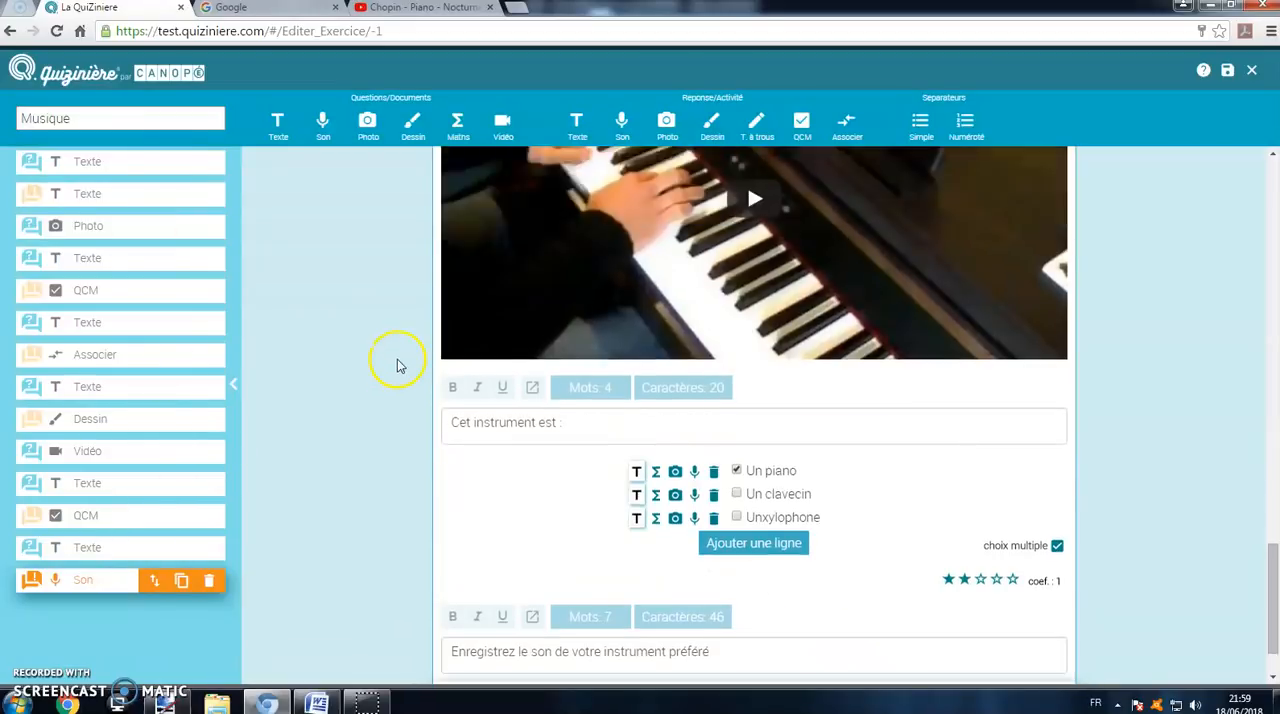
scroll(402, 367, "up", 3)
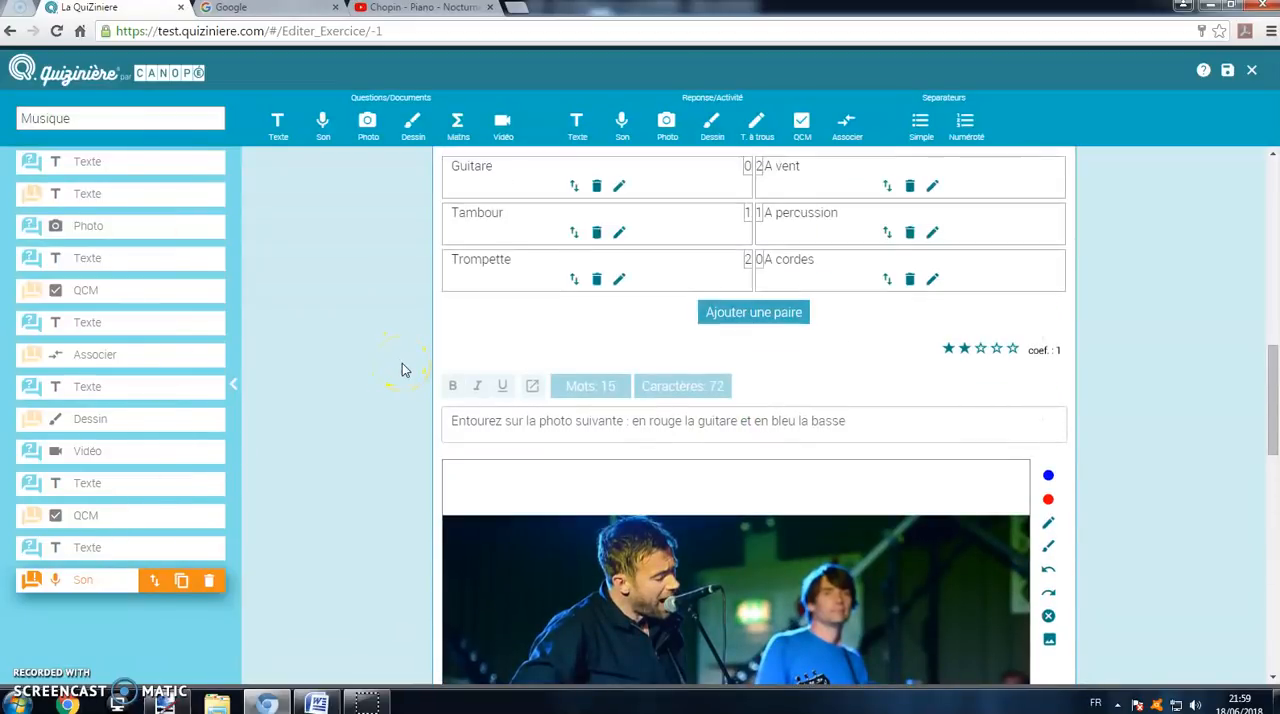
Step: Add a text question "Cochez les instruments à vent" and move it above the question asking to record a favourite instrument
scroll(403, 368, "down", 8)
scroll(479, 408, "down", 2)
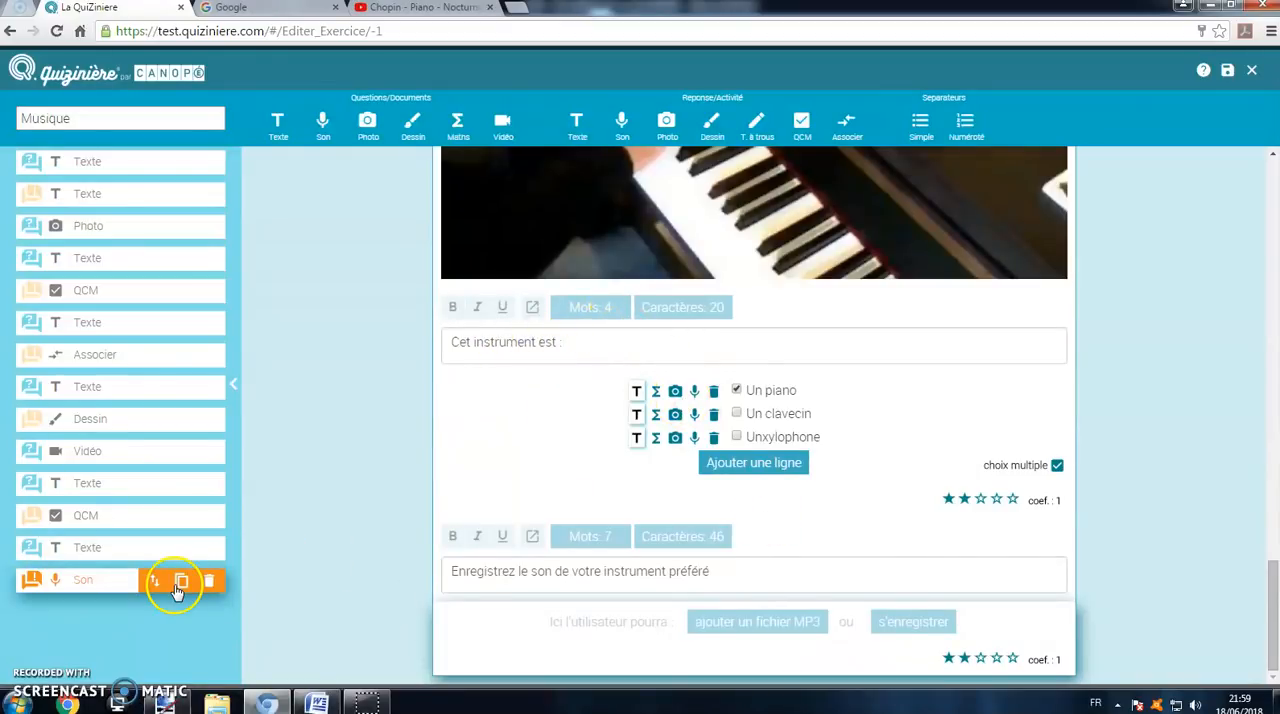
left_click(276, 128)
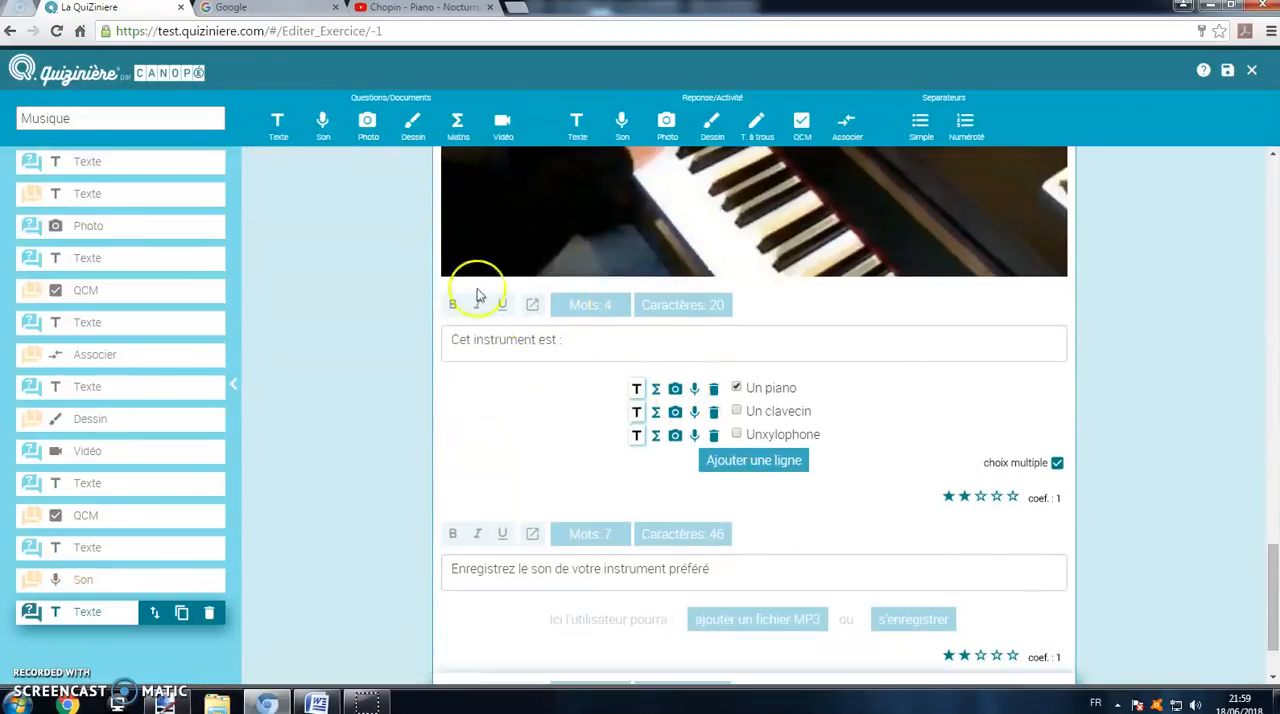
left_click(595, 625)
type("Cita")
key("BackSpace")
key("BackSpace")
key("BackSpace")
key("BackSpace")
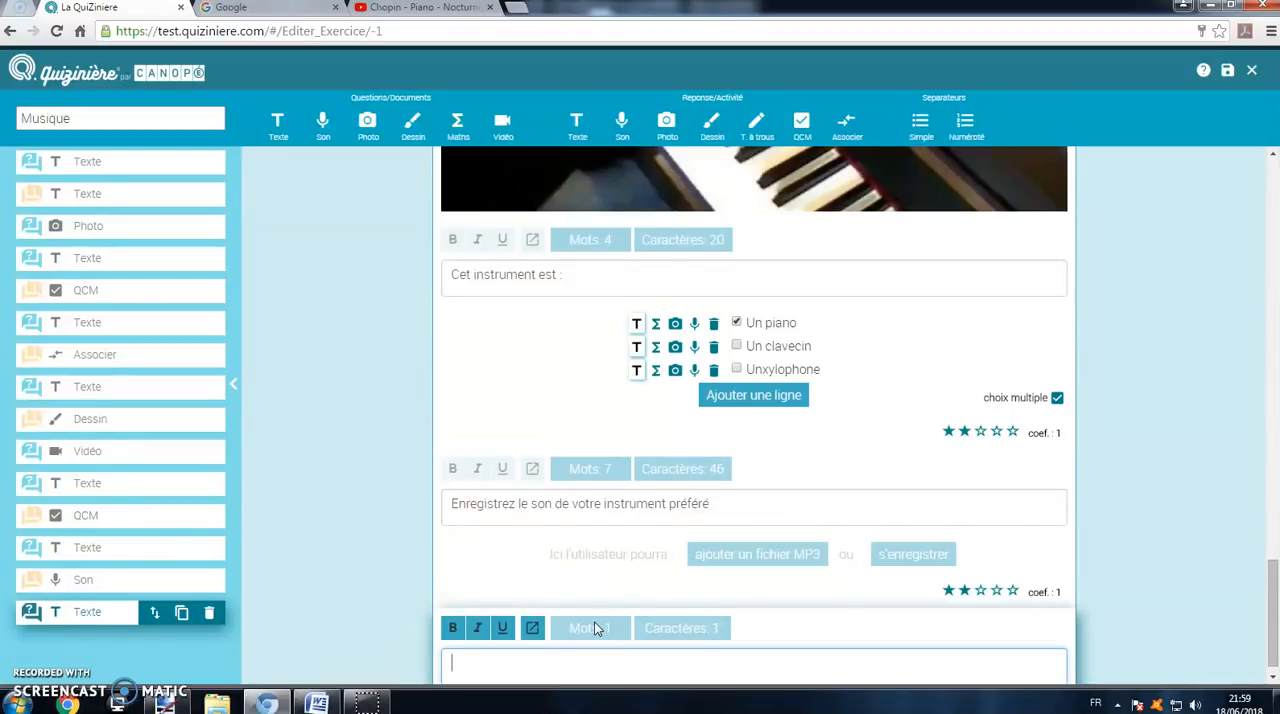
type("Cochez les instruments à vent")
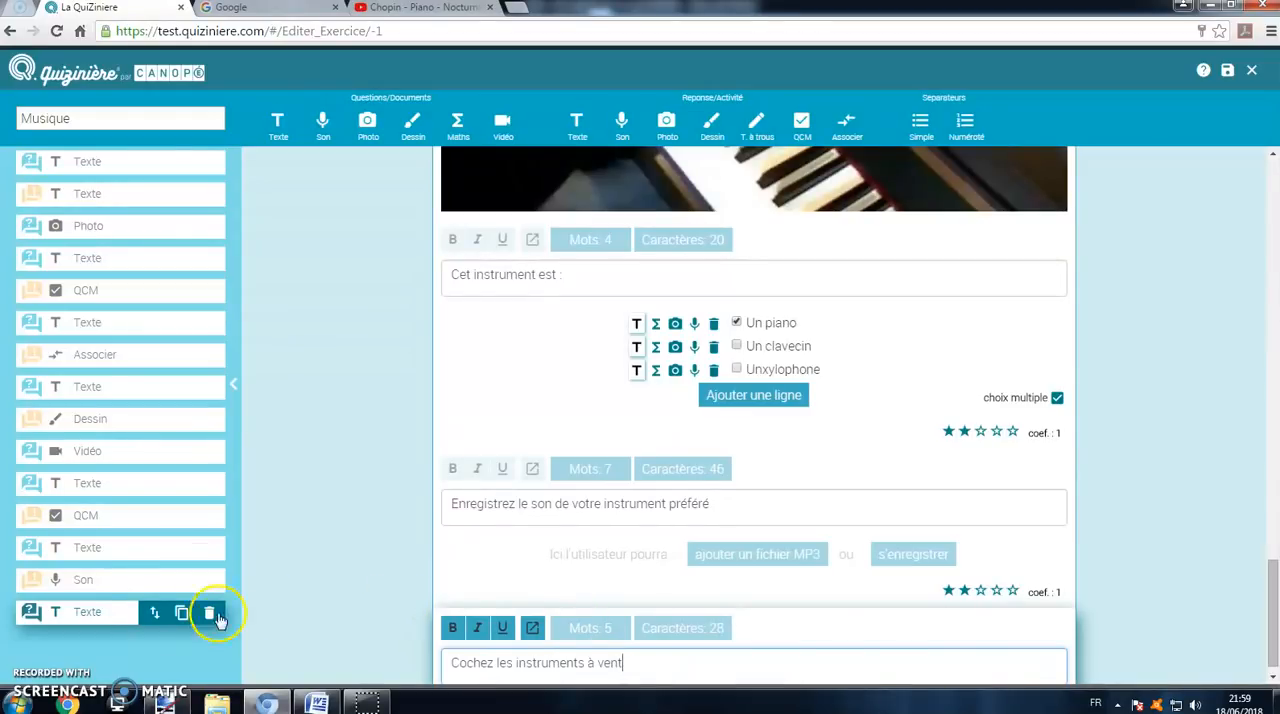
left_click_drag(152, 617, 160, 553)
left_click_drag(161, 612, 160, 548)
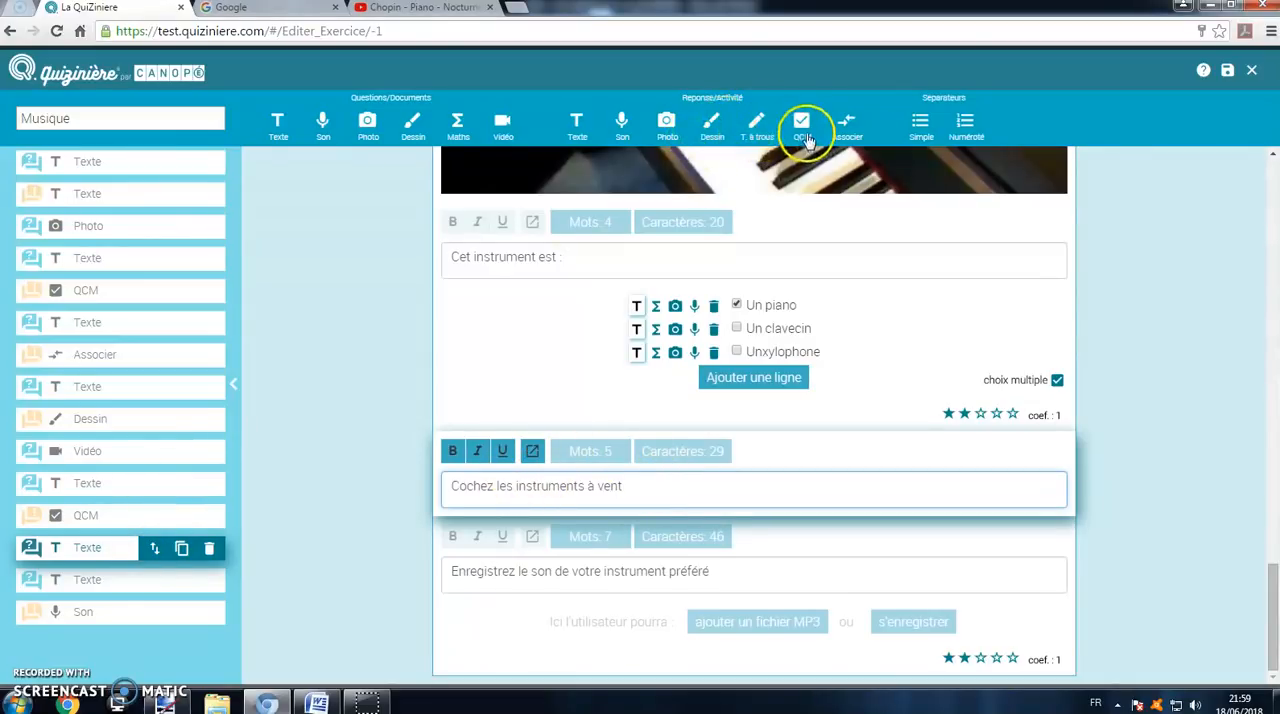
Step: Add a multiple-choice answer with Trompette, Saxophone, Guitare, Basse and Batterie, marking Trompette and Saxophone as correct
left_click(803, 128)
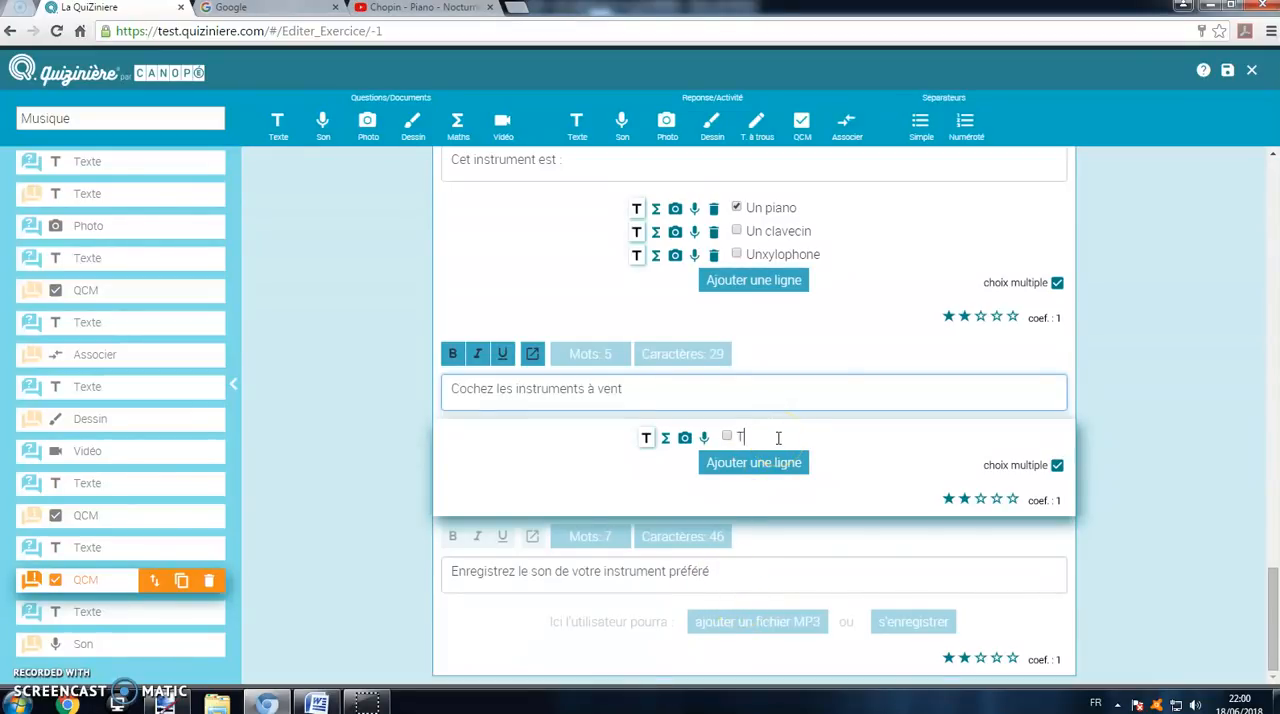
left_click(758, 464)
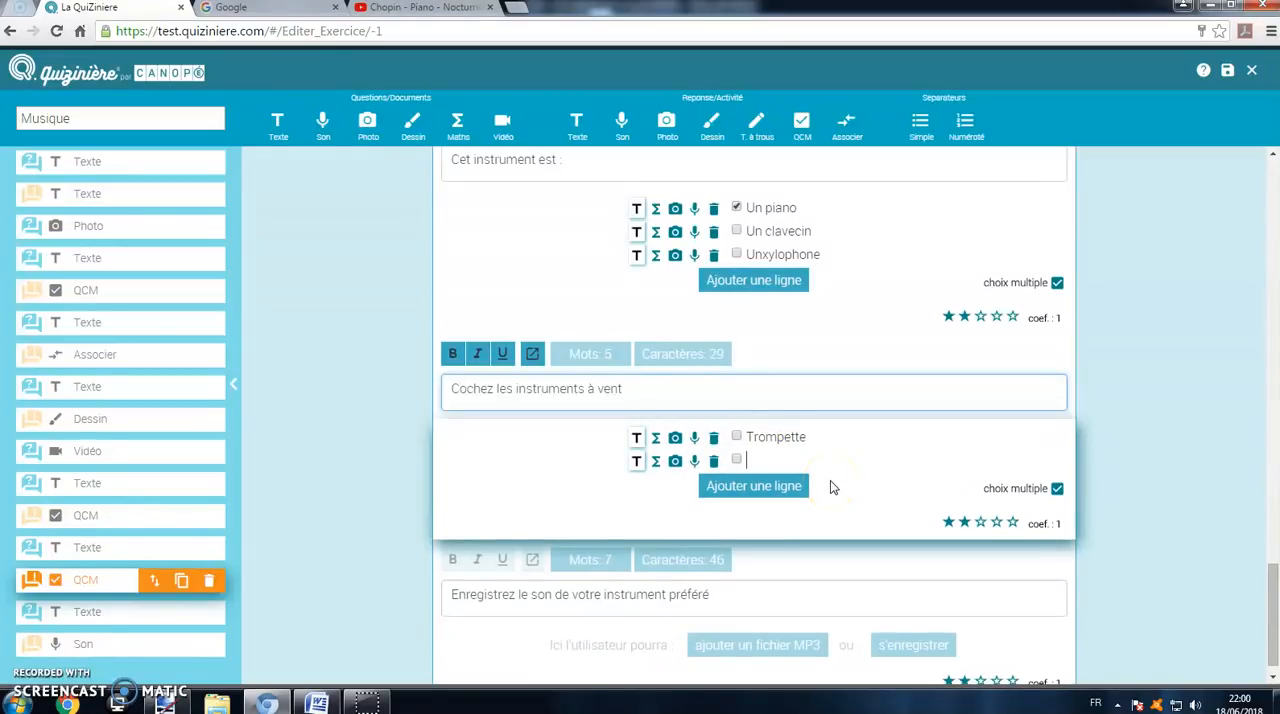
type("Saxophone")
left_click(800, 487)
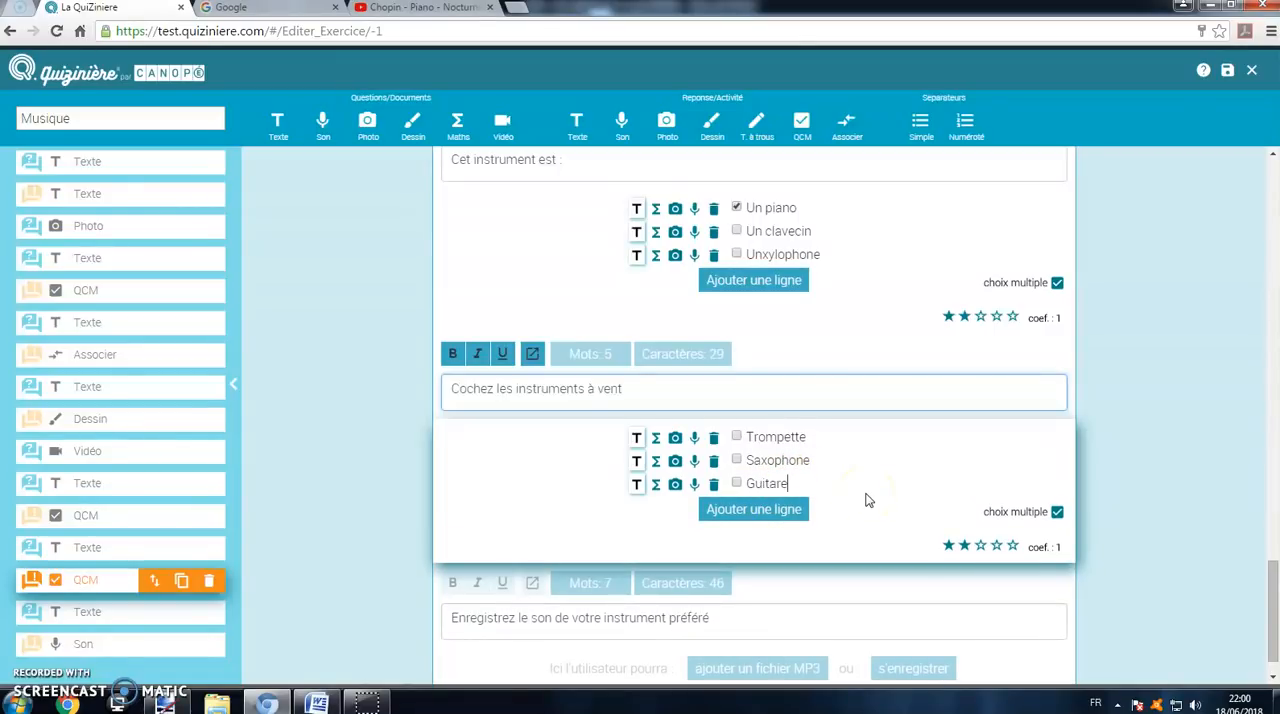
left_click(789, 508)
type("Basse")
left_click(775, 531)
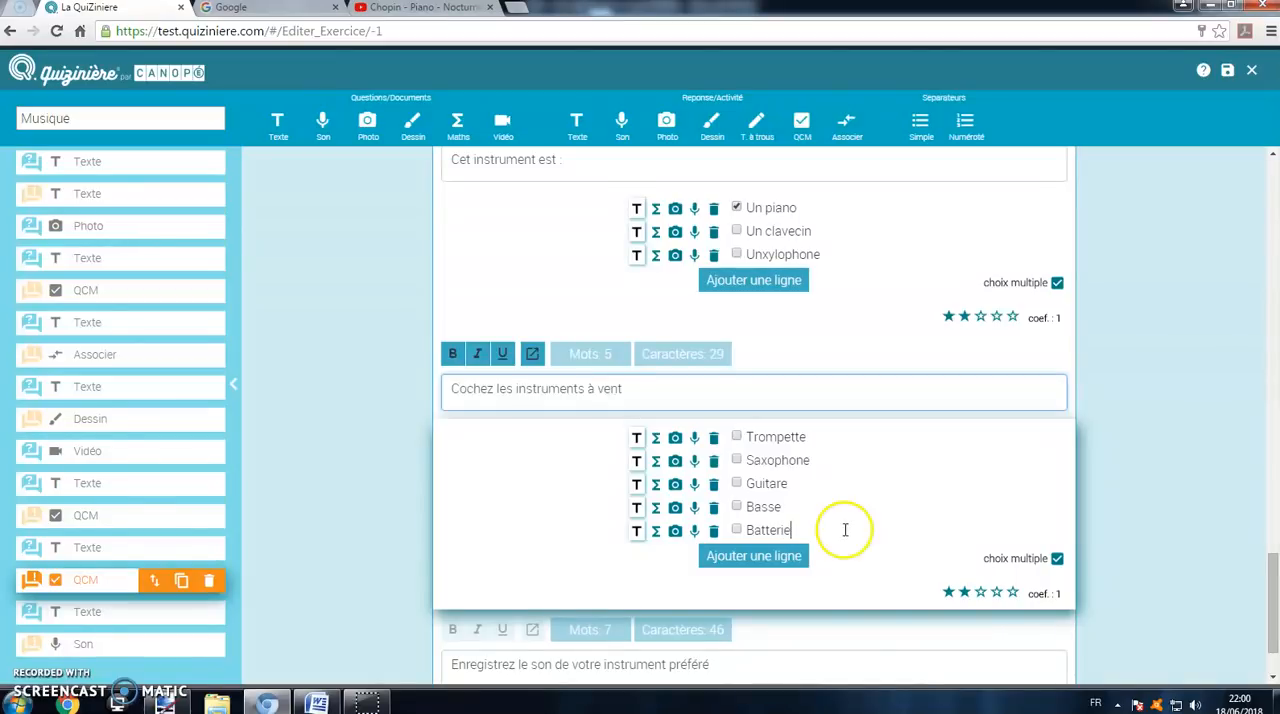
left_click(737, 461)
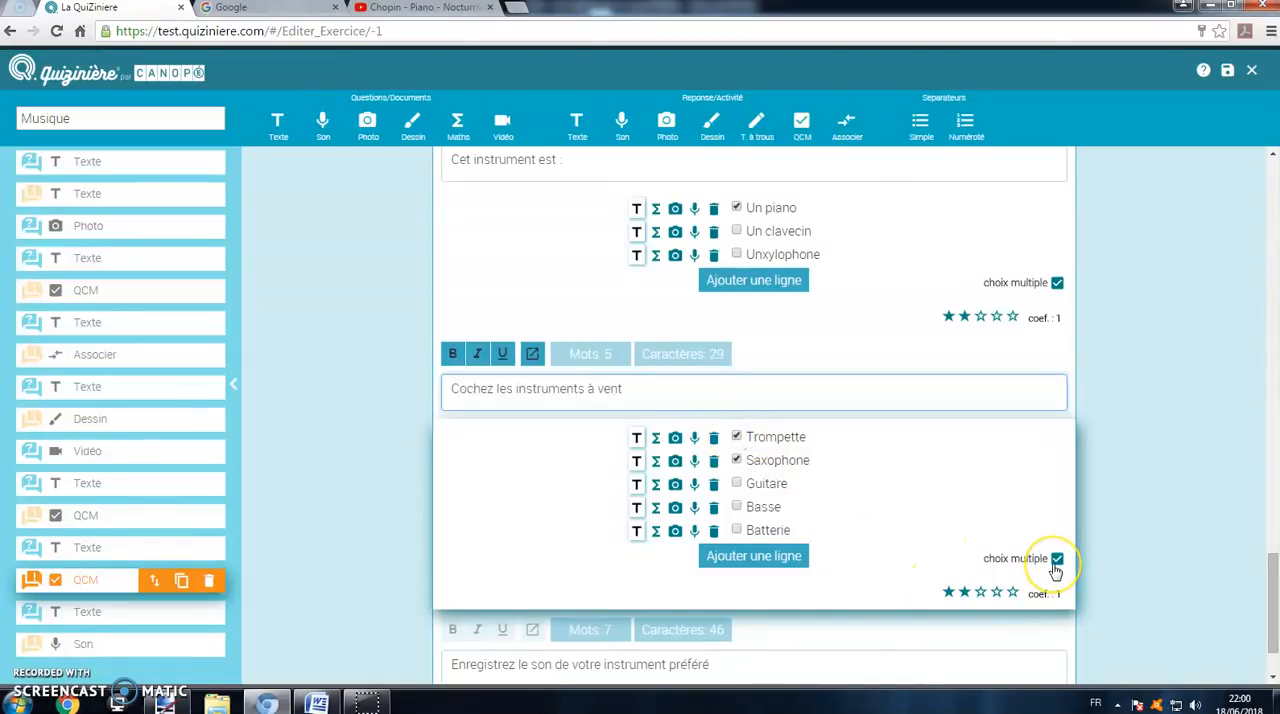
Step: Set the coefficient of the guitar and bass drawing activity to 2
scroll(1055, 570, "up", 8)
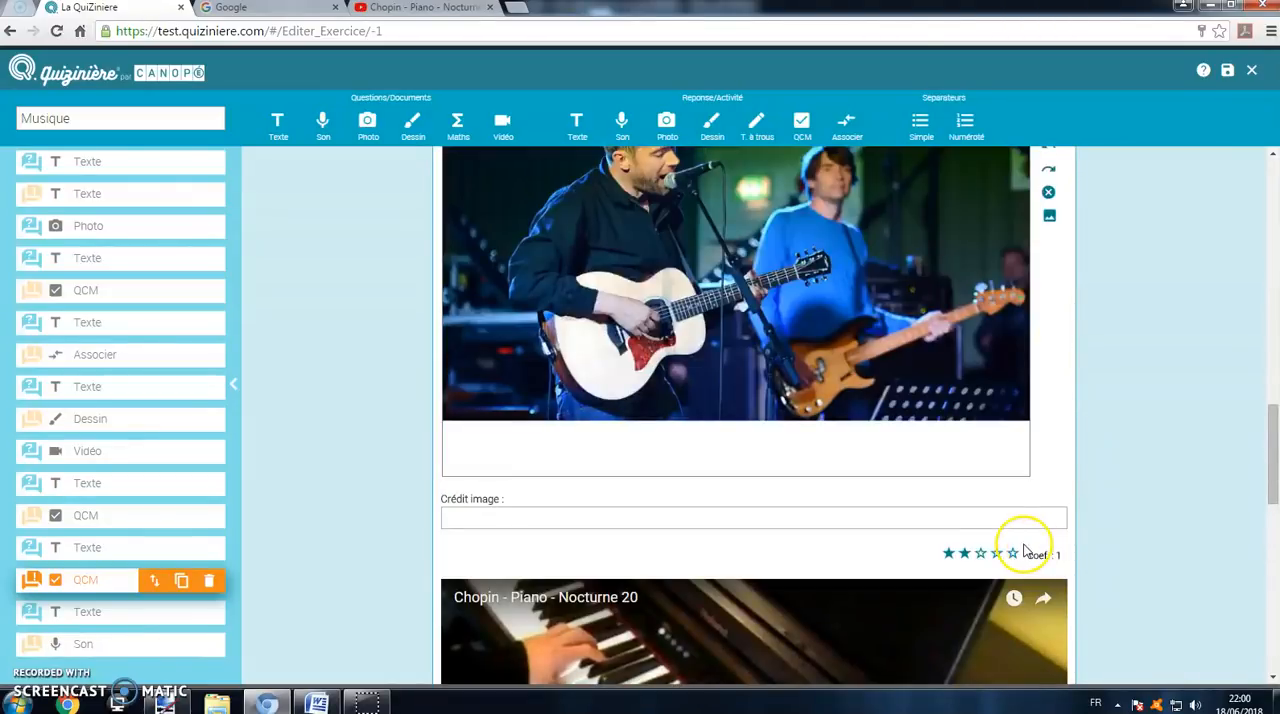
left_click(1016, 556)
left_click(976, 555)
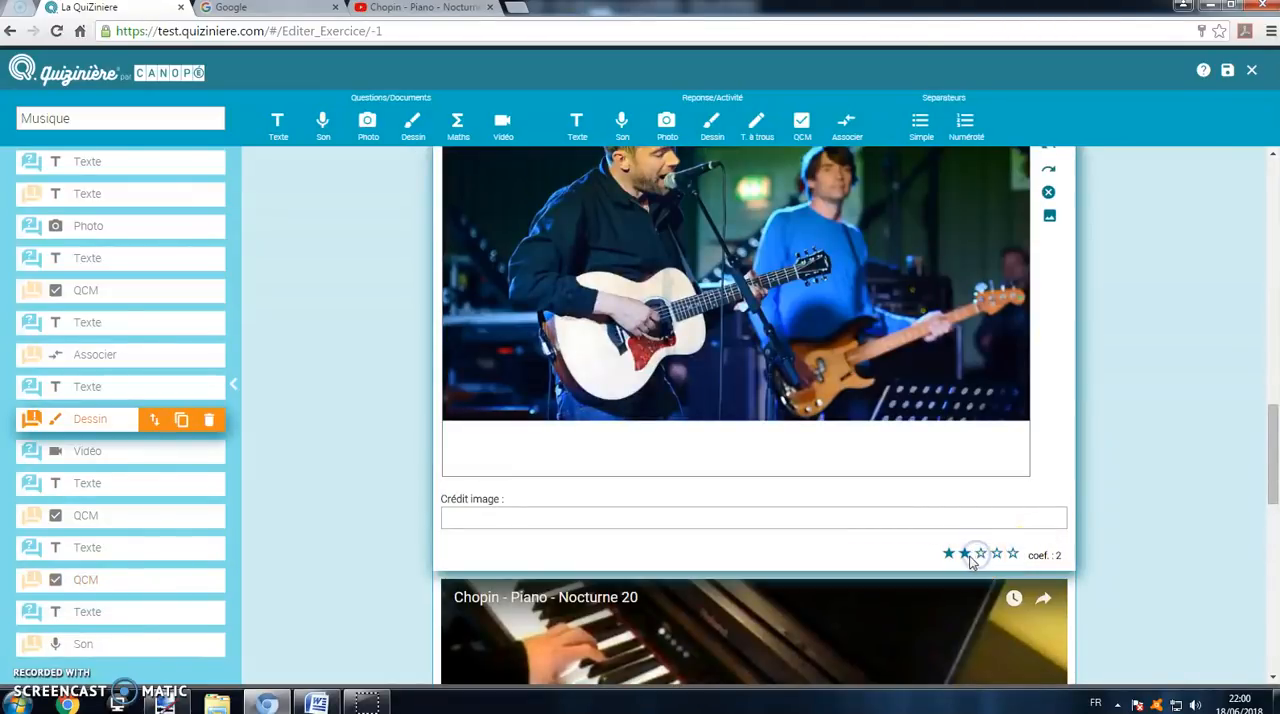
scroll(1018, 534, "down", 6)
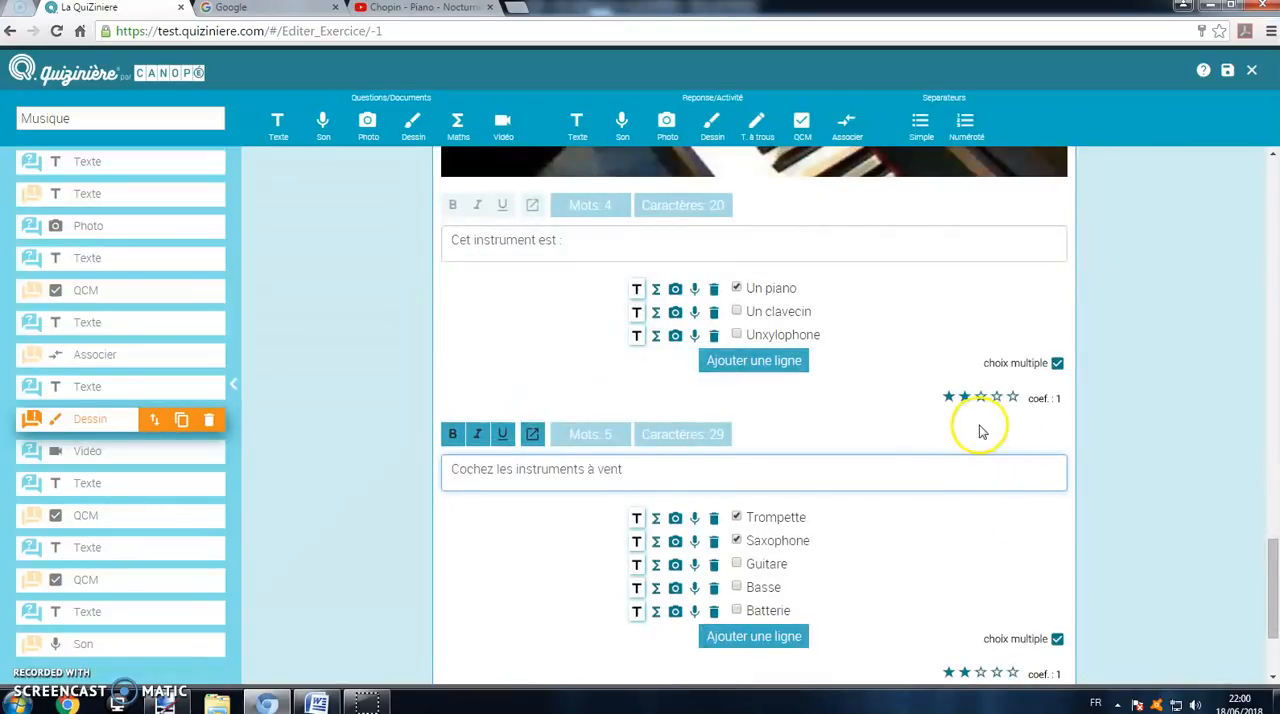
scroll(985, 445, "down", 2)
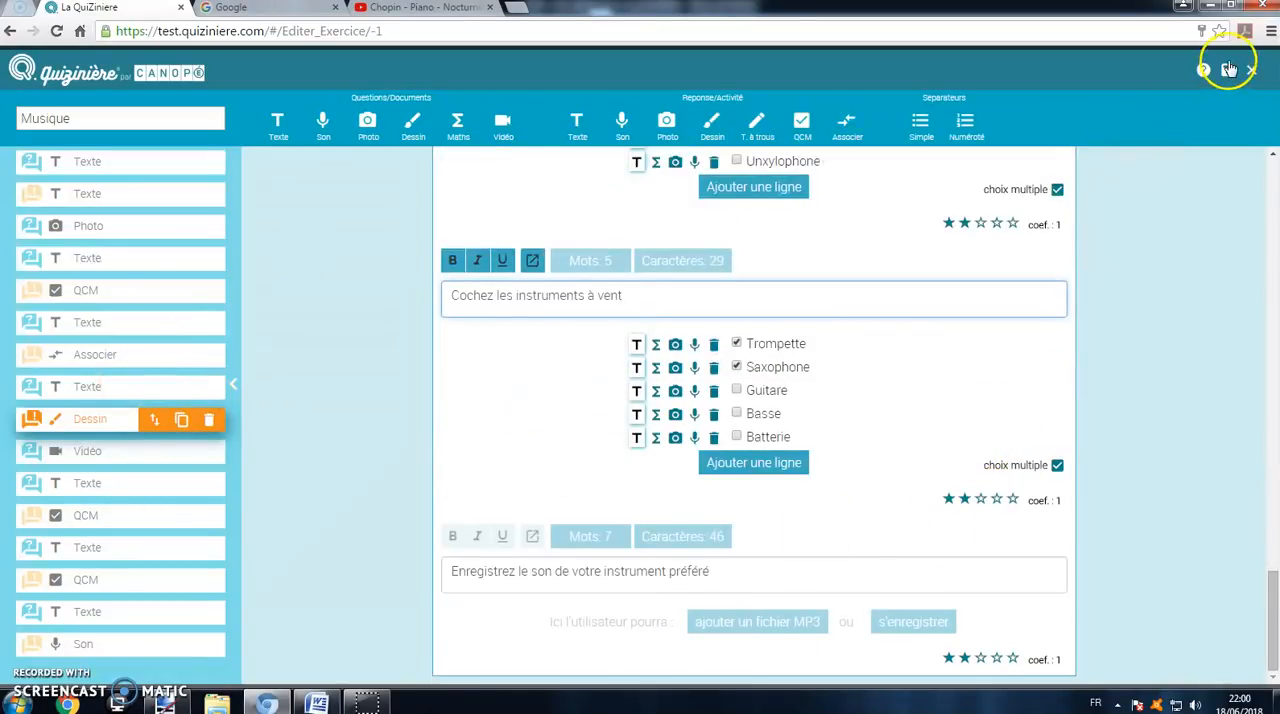
Step: Duplicate the text element "Quel est le nom de ce célèbre groupe ?" directly below itself
left_click(153, 262)
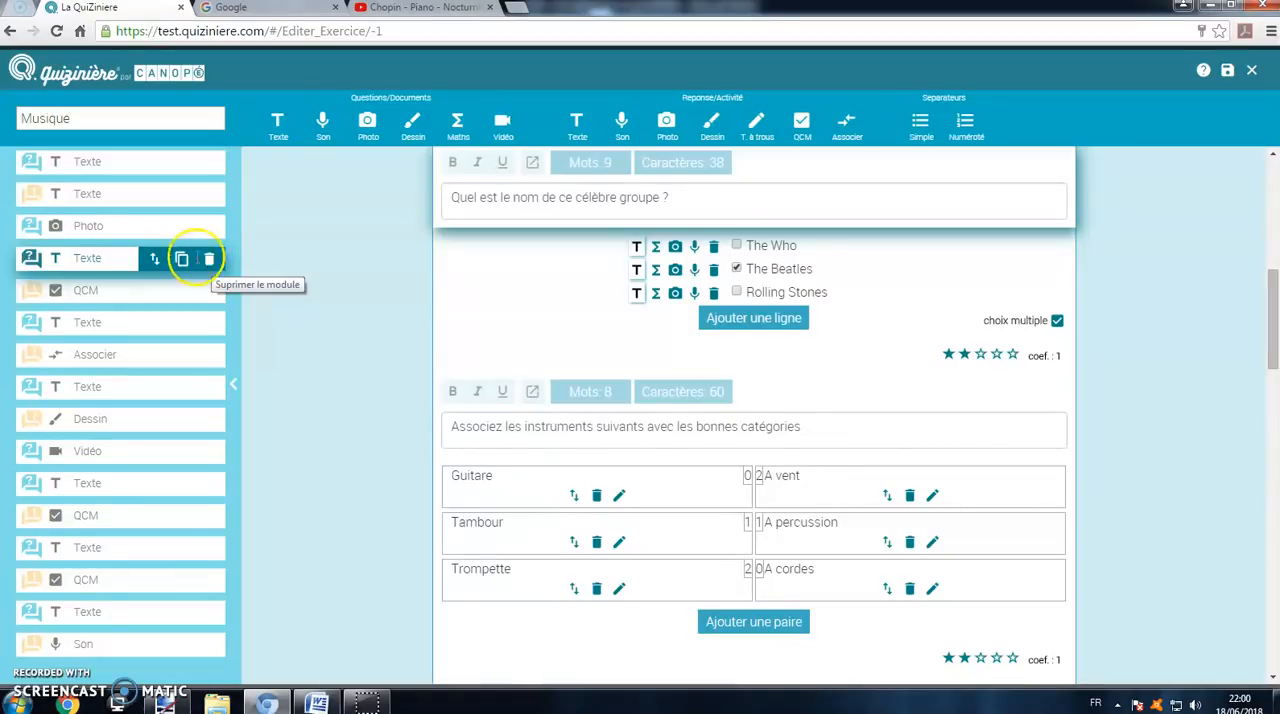
left_click(152, 262)
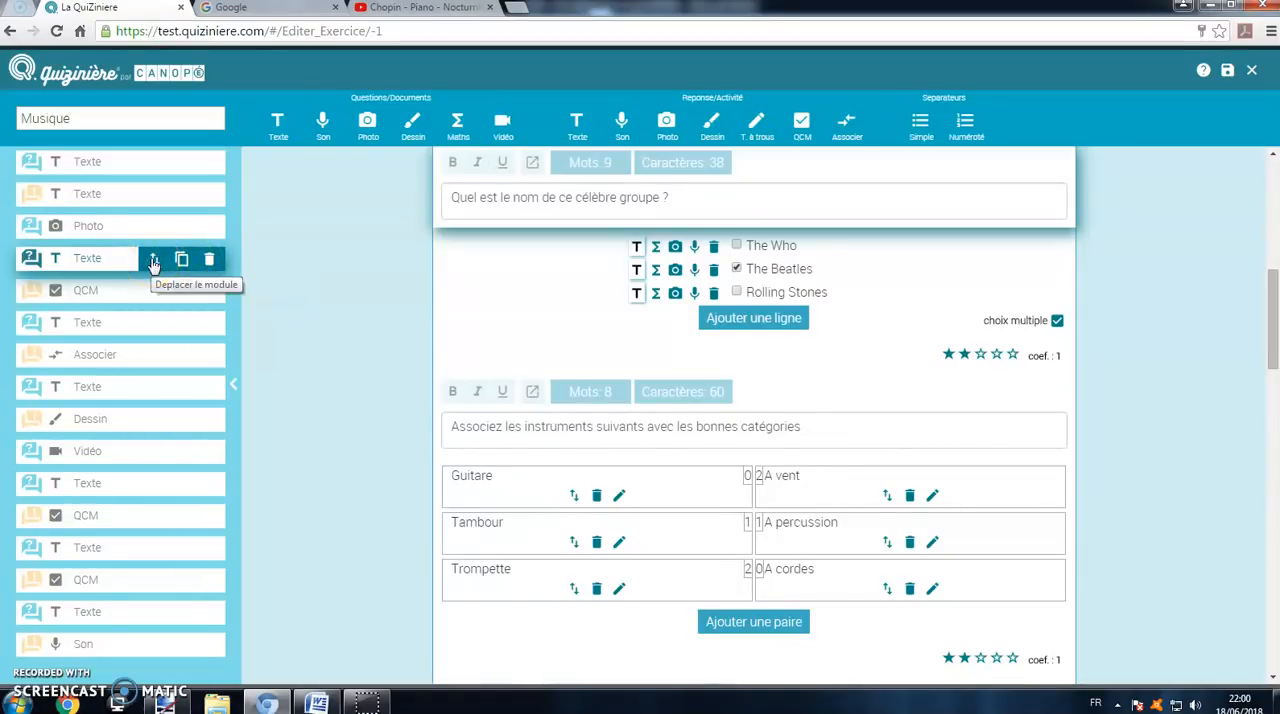
mouse_move(153, 262)
left_mouse_down()
mouse_move(151, 160)
mouse_move(153, 268)
left_mouse_up()
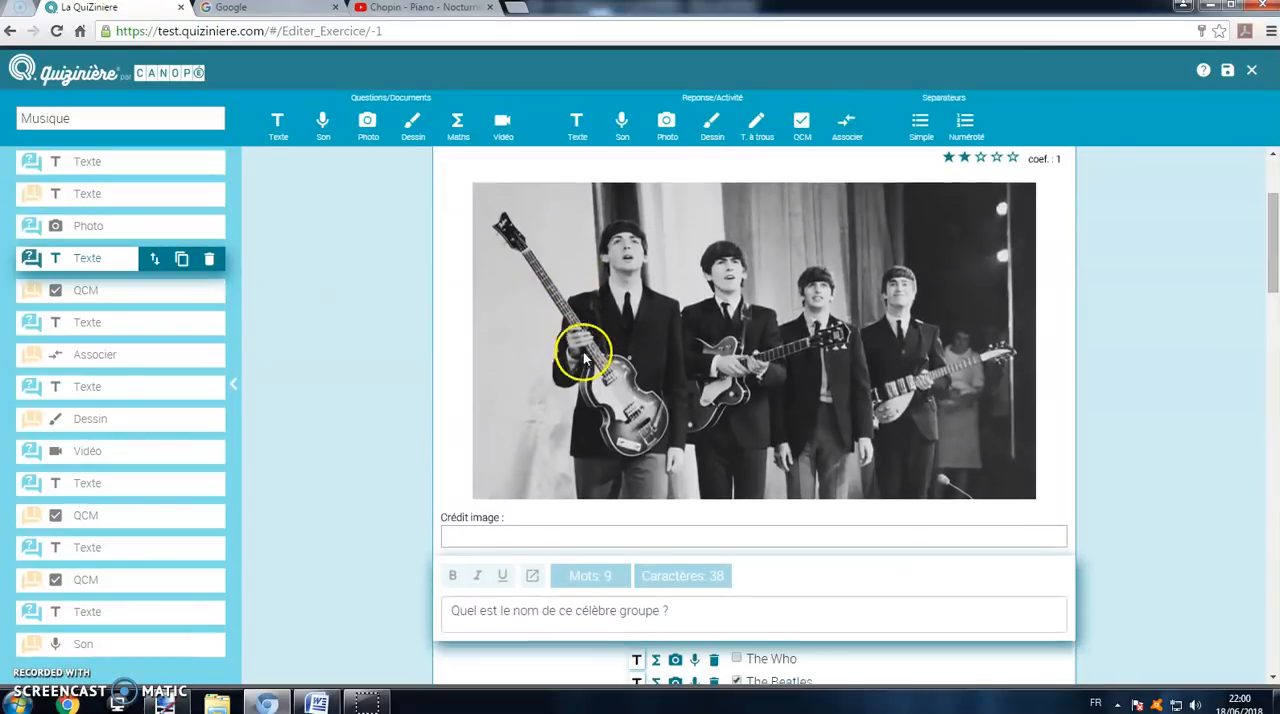
left_click(181, 259)
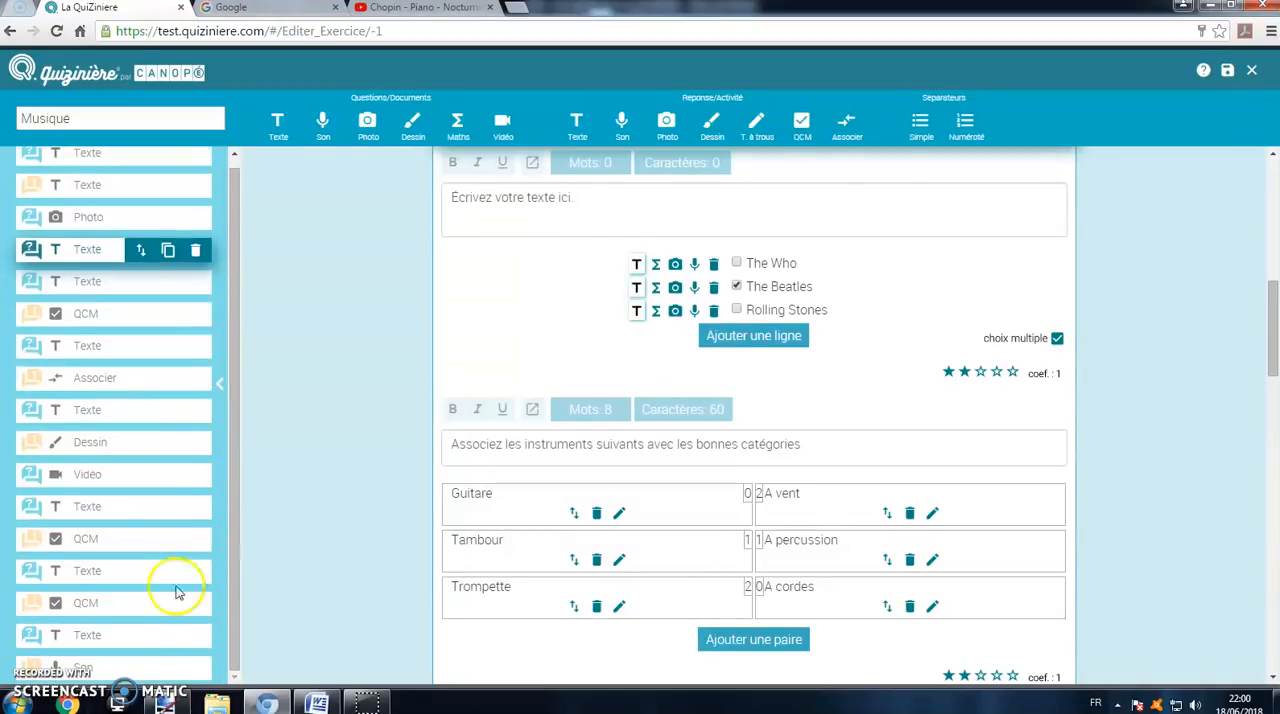
left_click(167, 281)
scroll(318, 320, "up", 2)
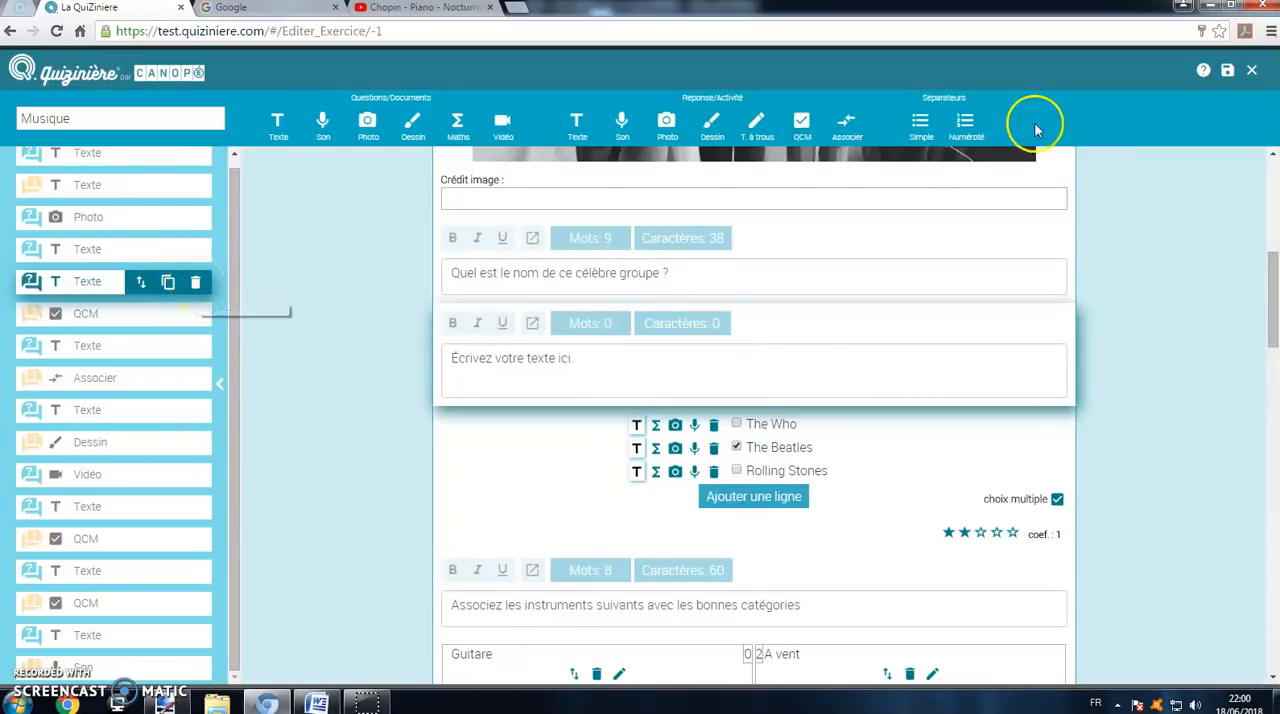
Step: Save and close the Musique model, and briefly reopen it for editing from the model list
left_click(1226, 74)
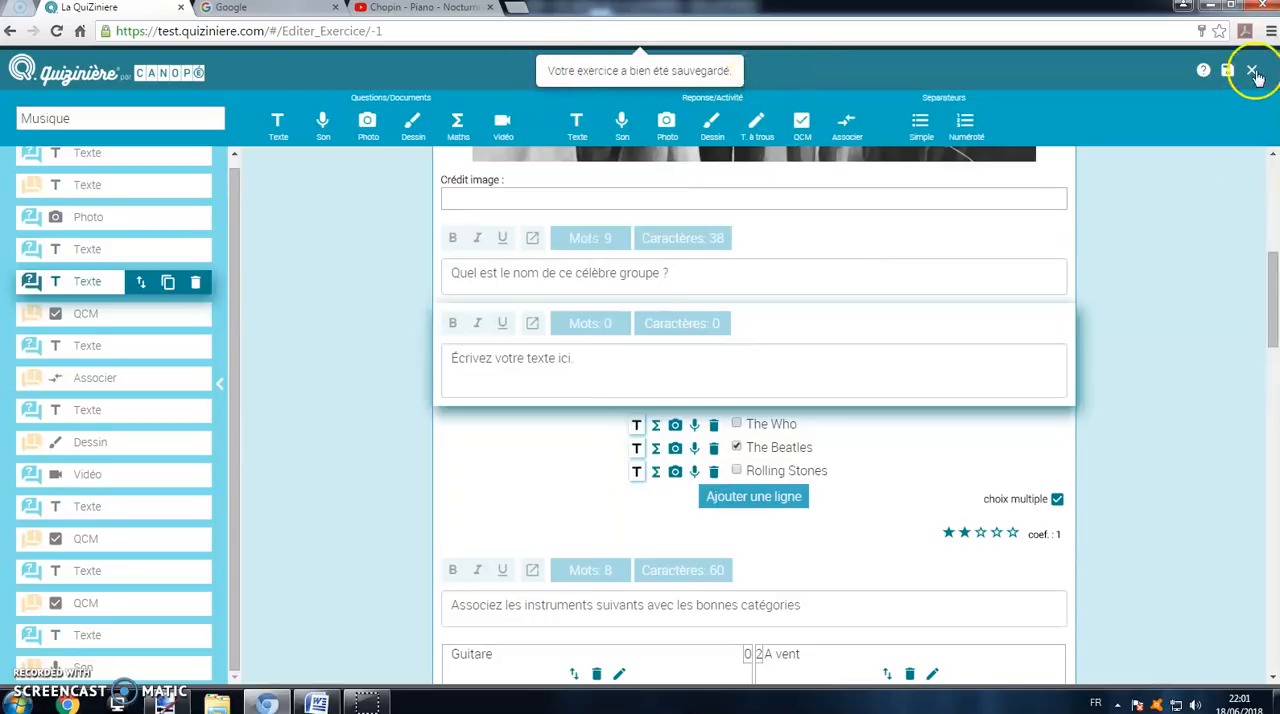
left_click(1253, 72)
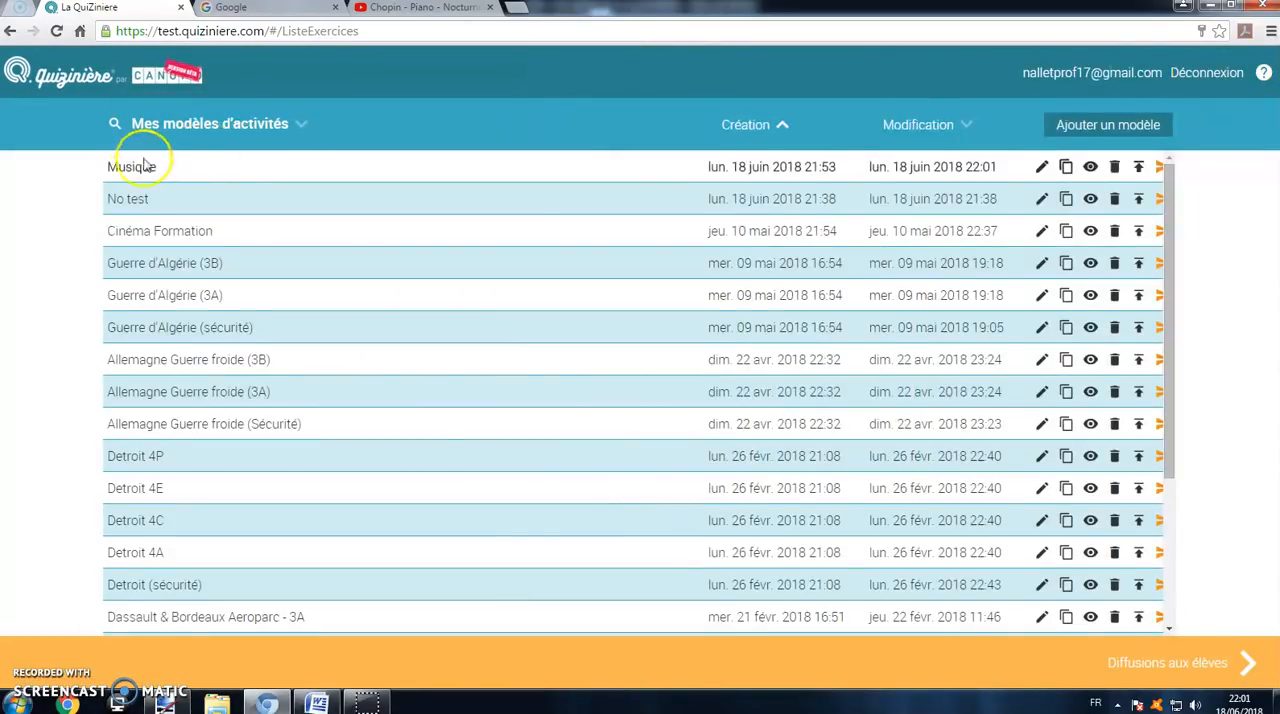
left_click(1041, 168)
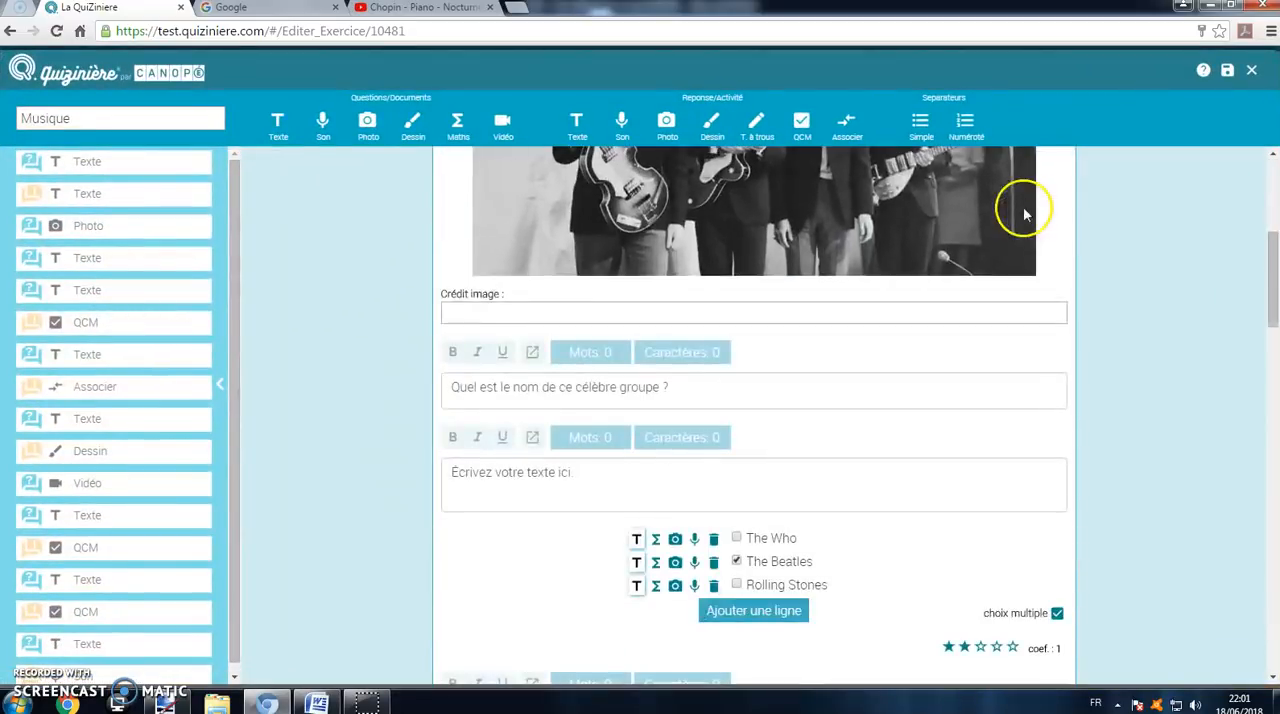
left_click(1250, 71)
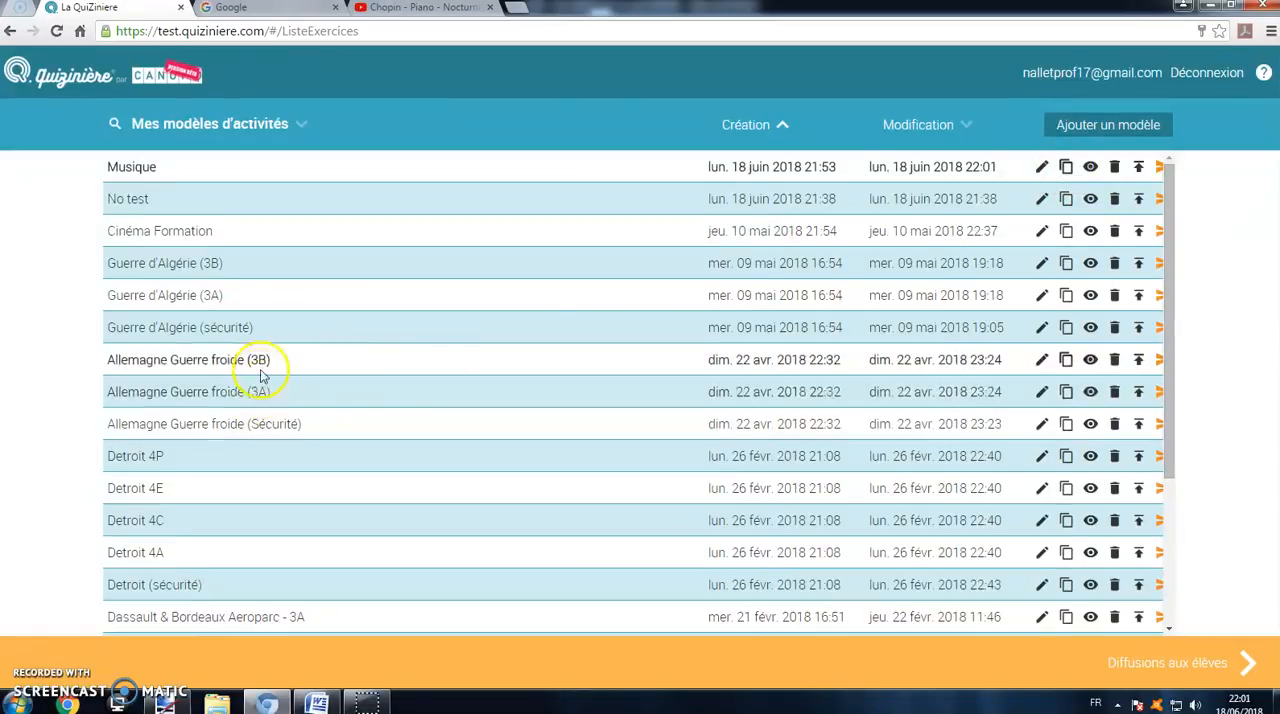
Step: Preview the Musique model as students see it, checking its questions down to the sound recording activity, and close the preview
left_click(1089, 166)
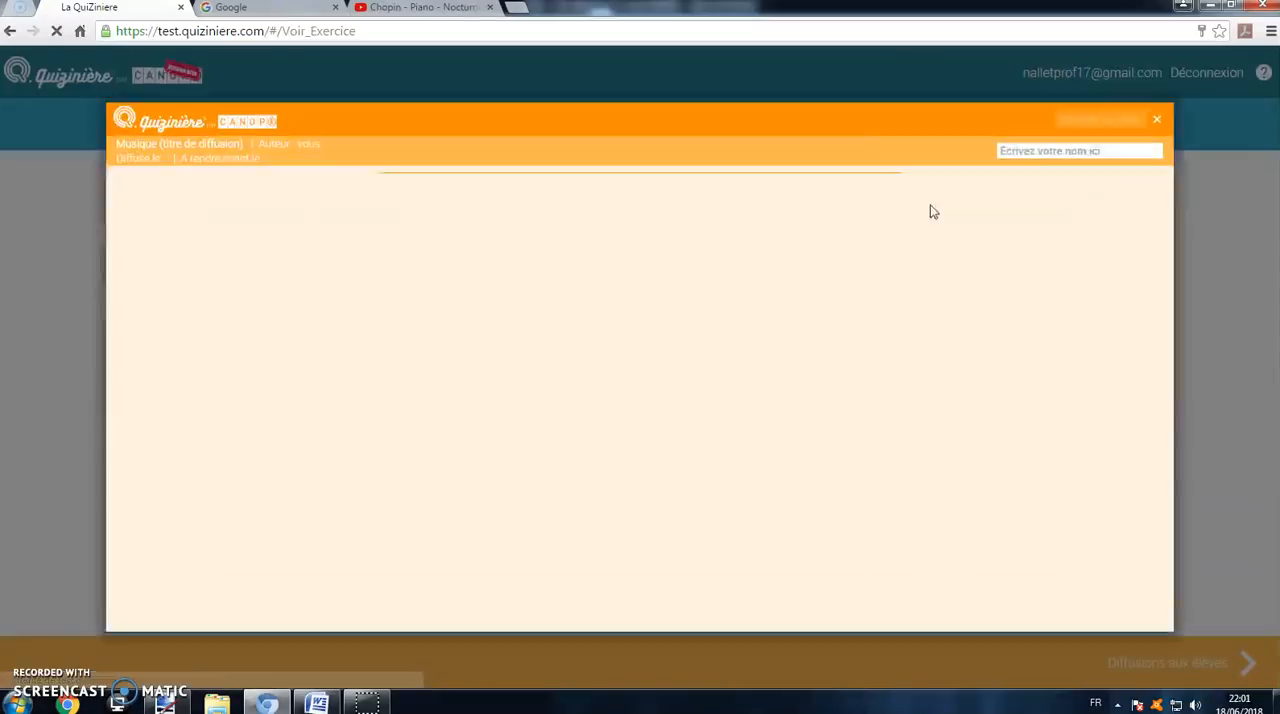
scroll(731, 240, "down", 5)
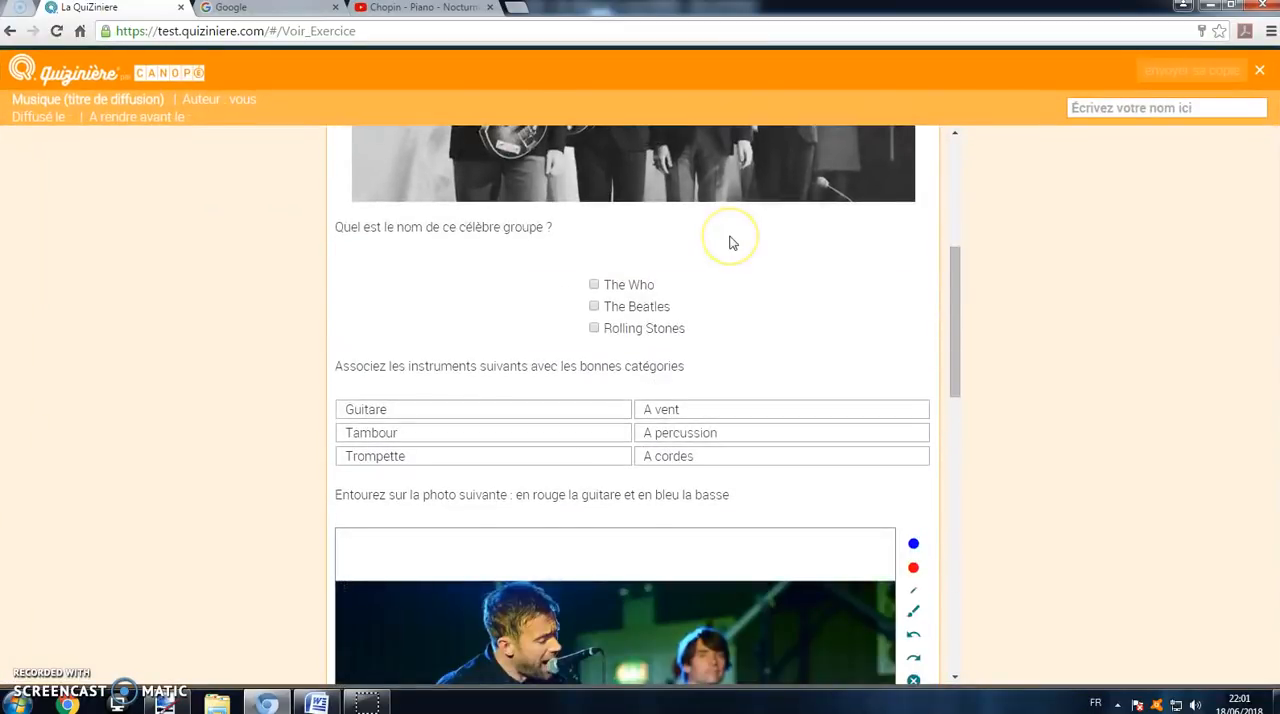
scroll(731, 240, "down", 9)
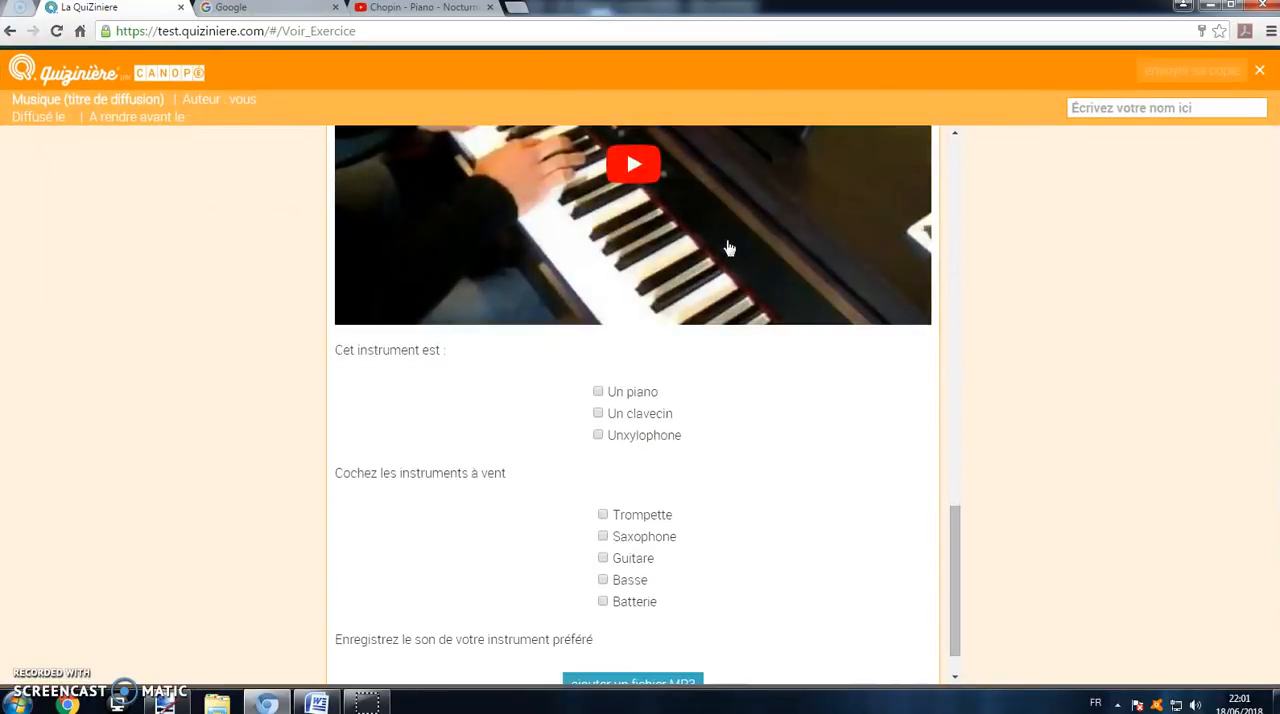
left_click(740, 320)
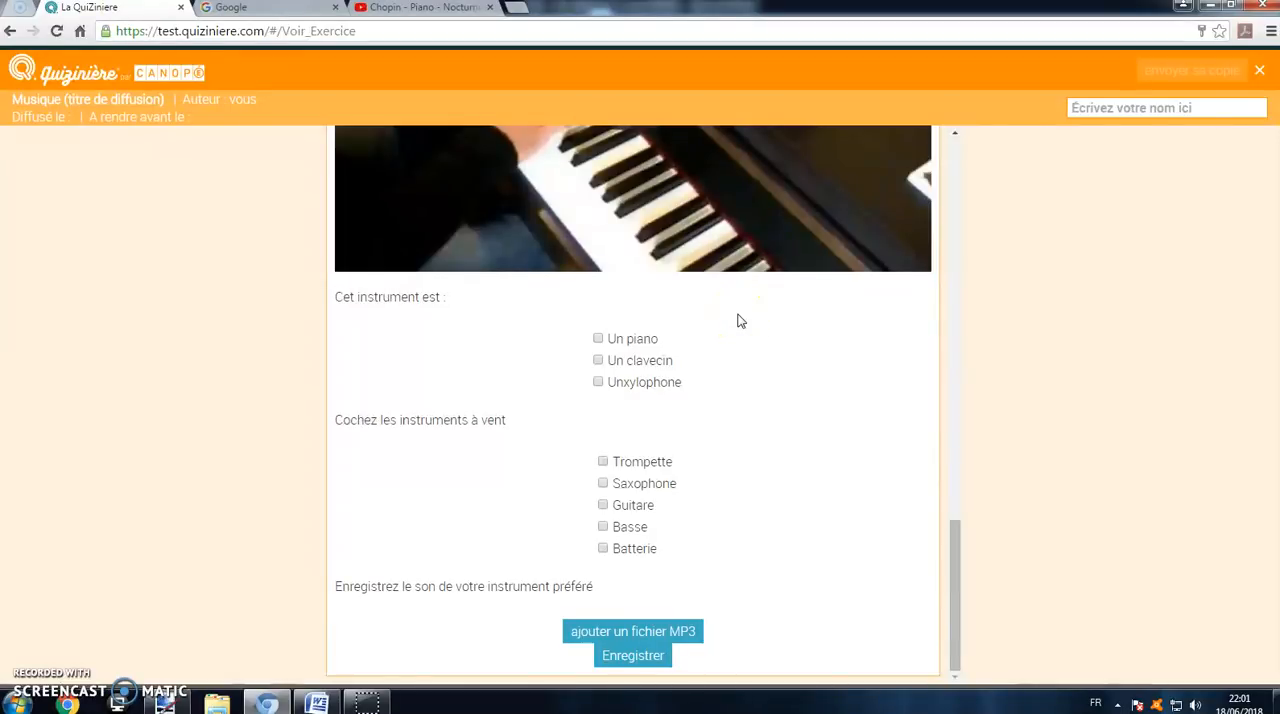
scroll(740, 320, "up", 15)
left_click(1254, 84)
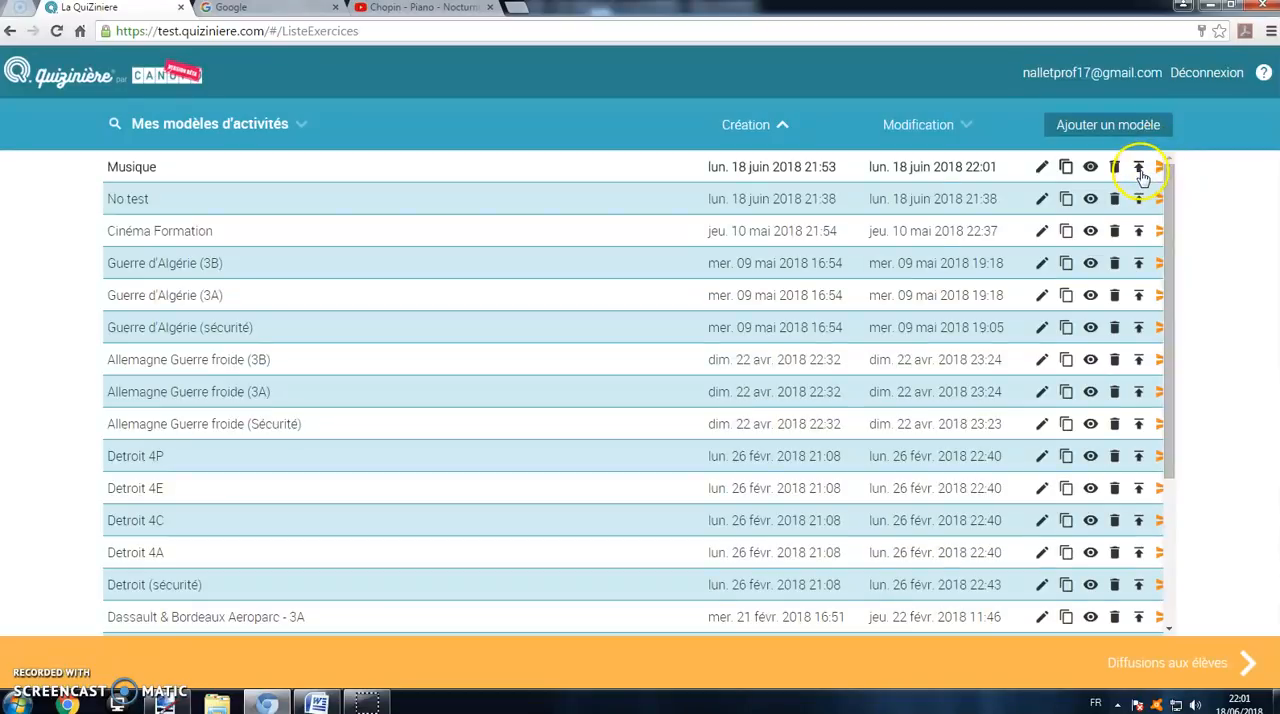
Step: Look at the sharing link and sharing options for the Musique model, and close them without sending anything
left_click(1139, 168)
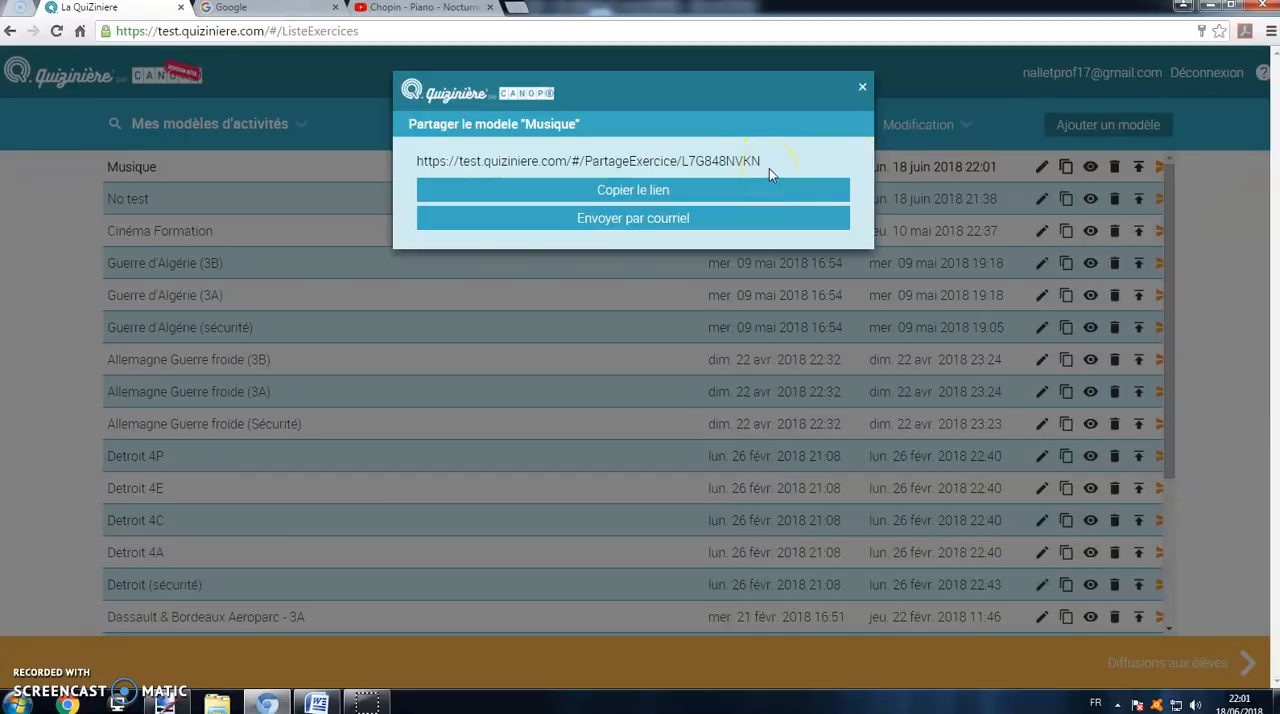
left_click_drag(762, 161, 421, 161)
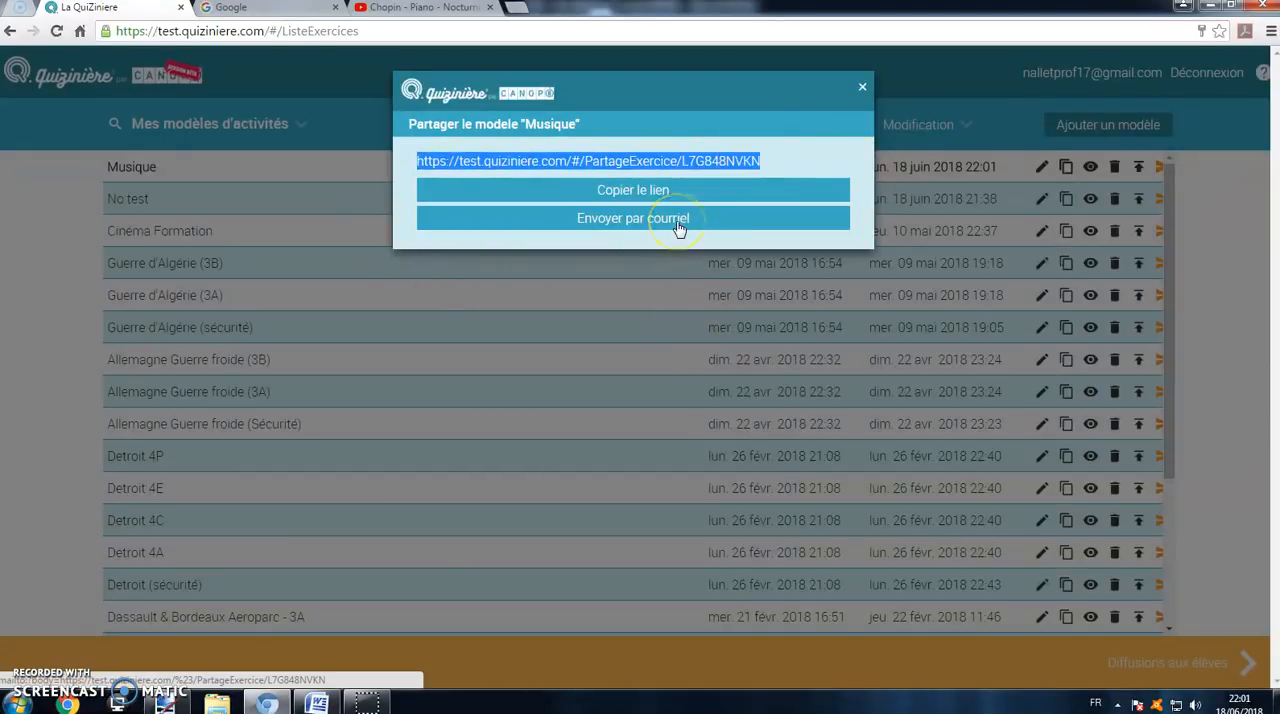
left_click(862, 92)
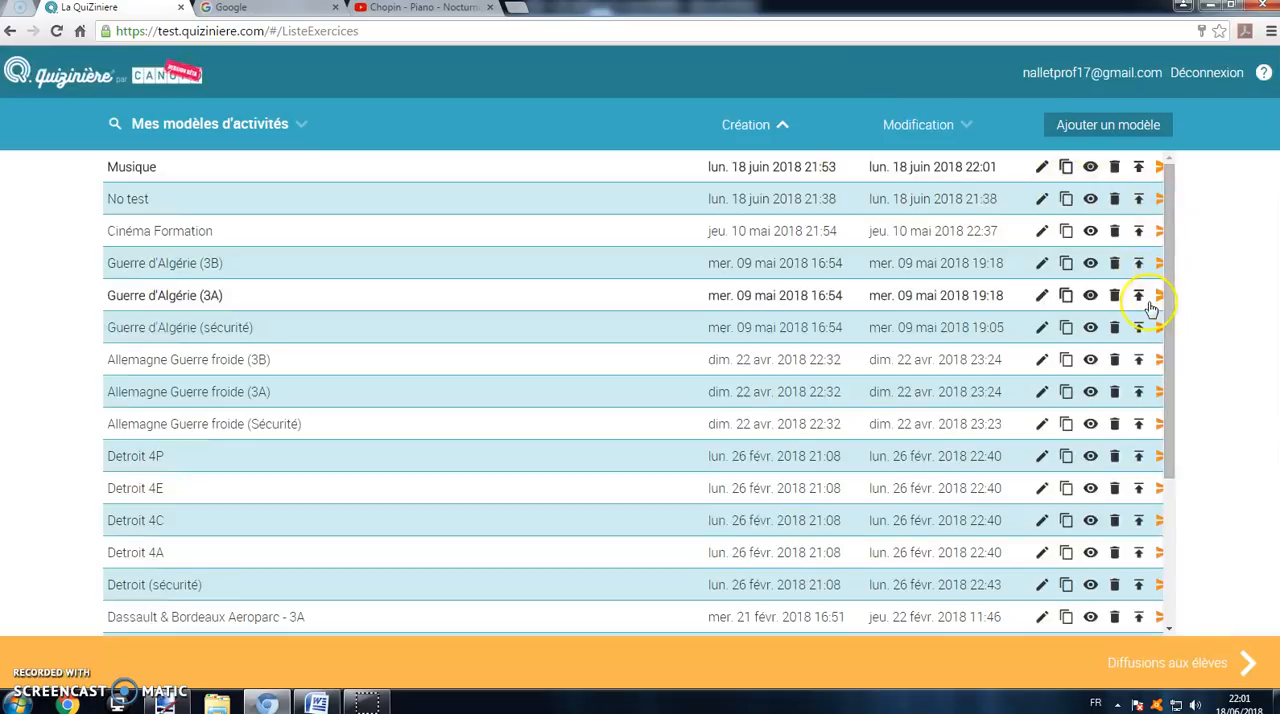
Step: Create the distribution "Test Musique" from the Musique model, due vendredi 22 juin 2018 at 16h, with a maximum of 33 copies
left_click(1158, 169)
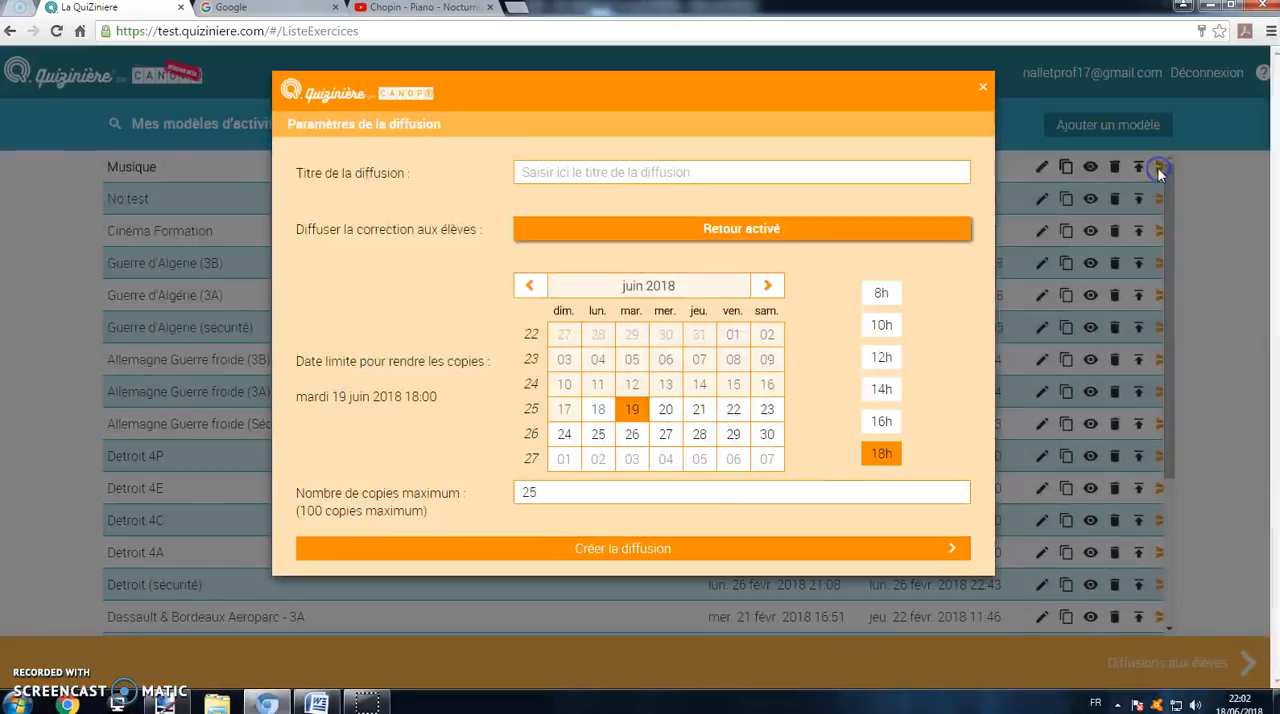
left_click(763, 176)
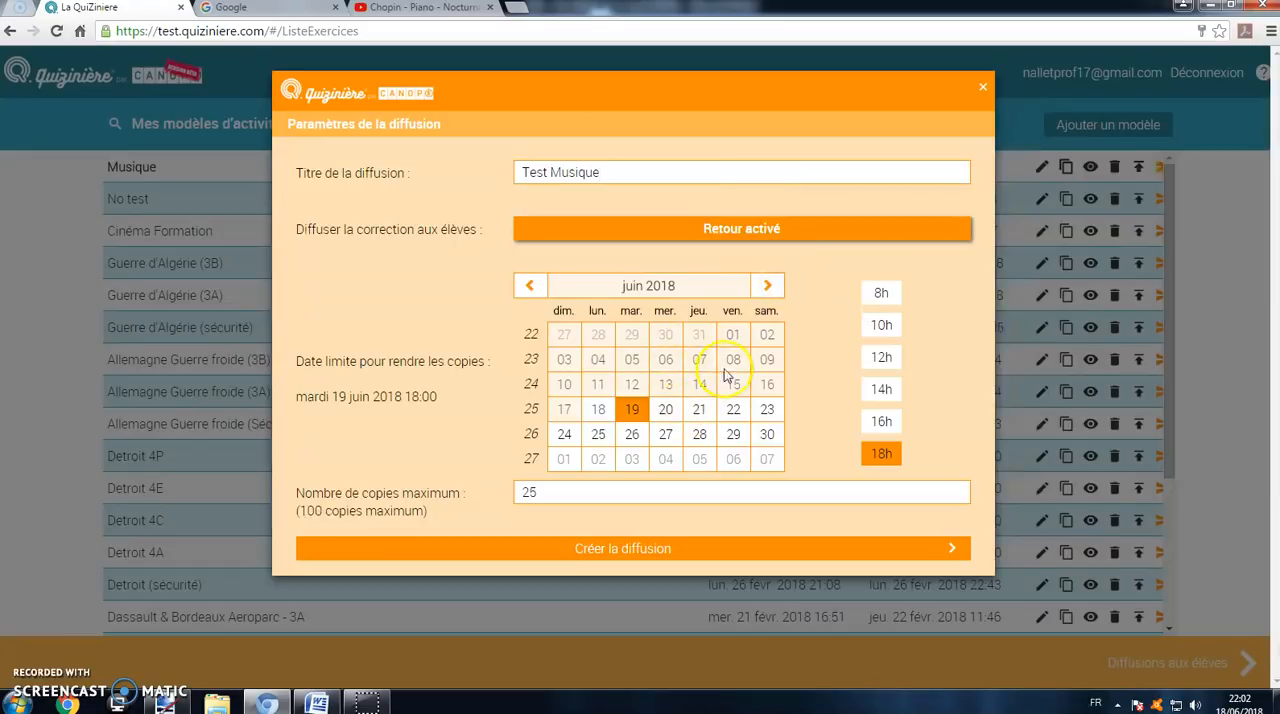
left_click(735, 416)
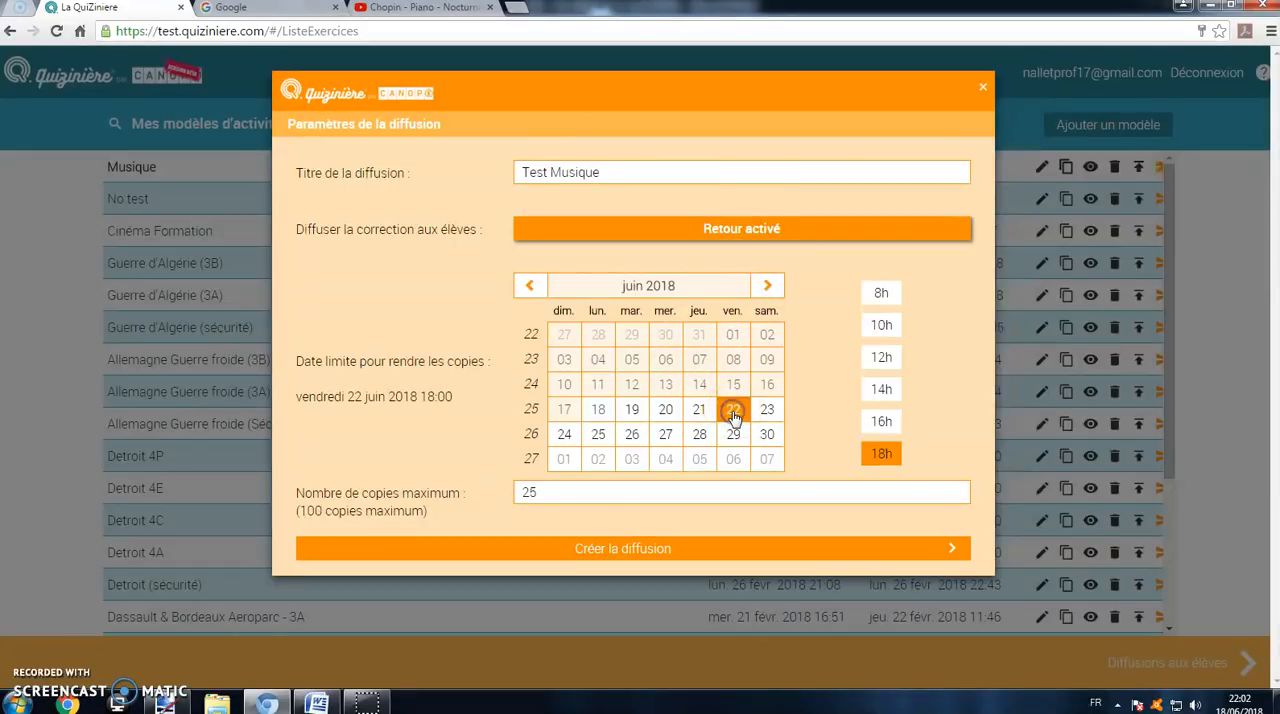
left_click(889, 425)
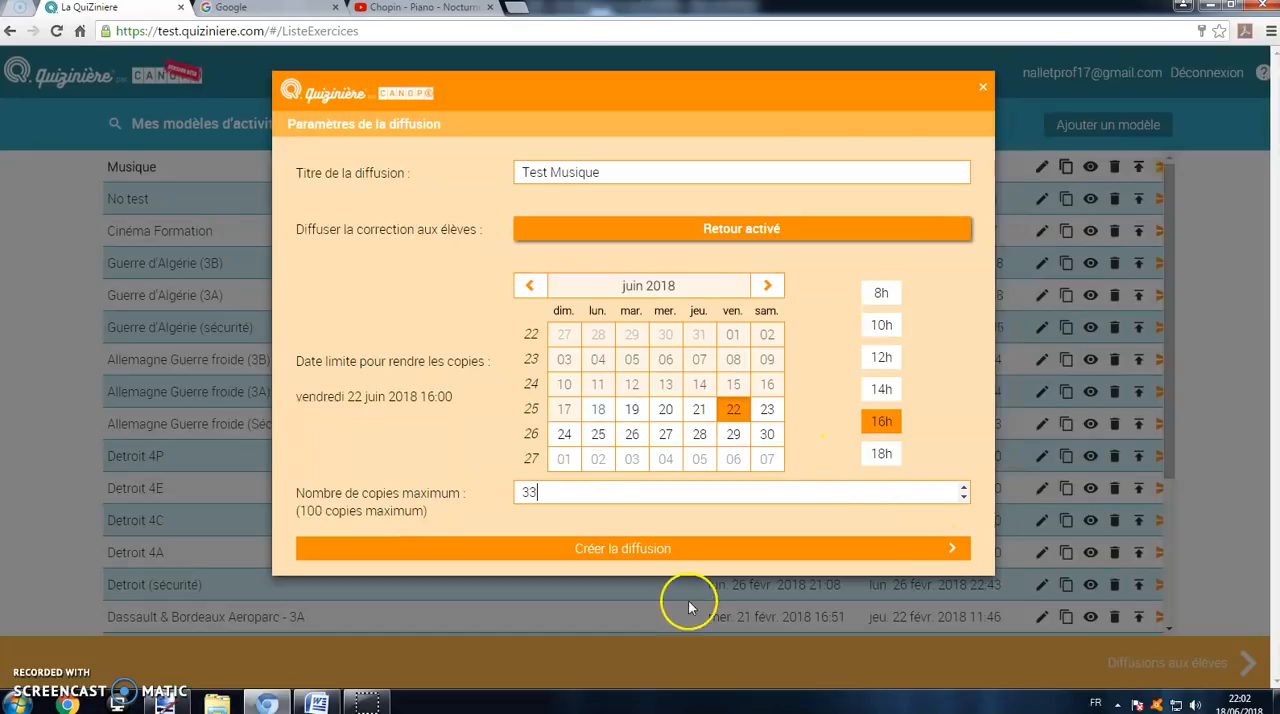
left_click(658, 549)
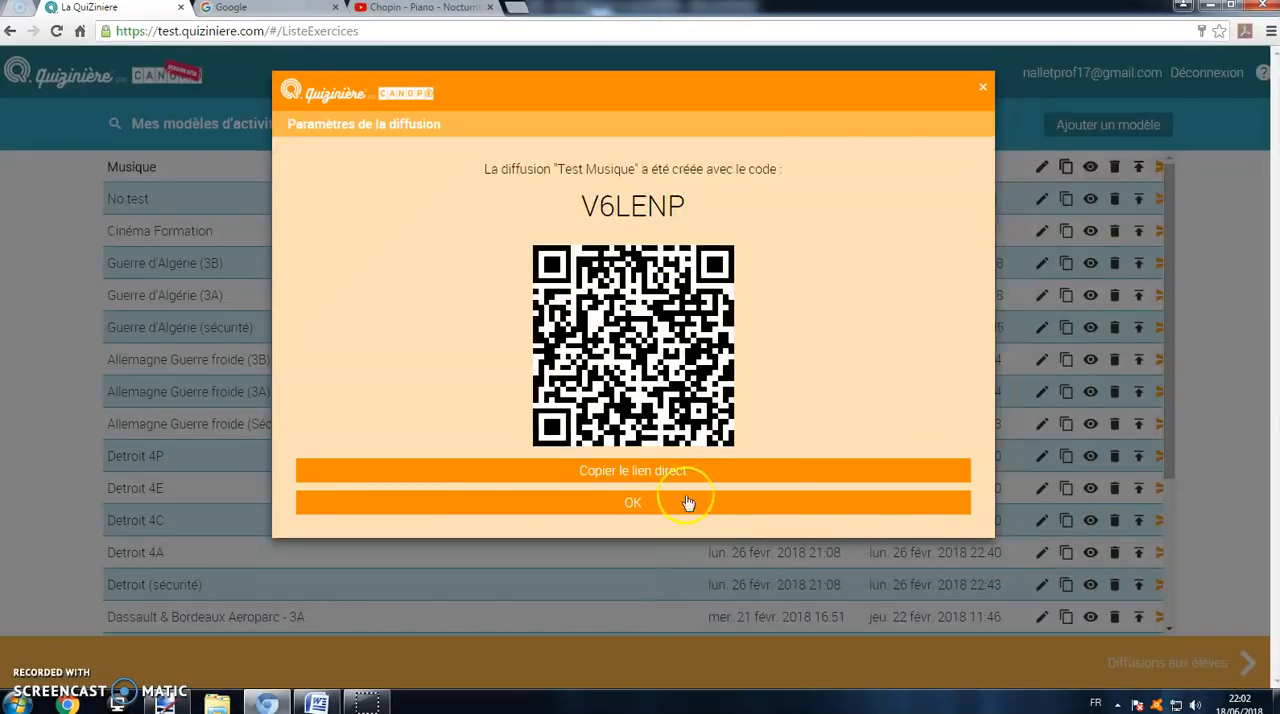
Step: Copy the code of the new distribution and paste it at the top of the open Word document
left_click_drag(686, 208, 590, 208)
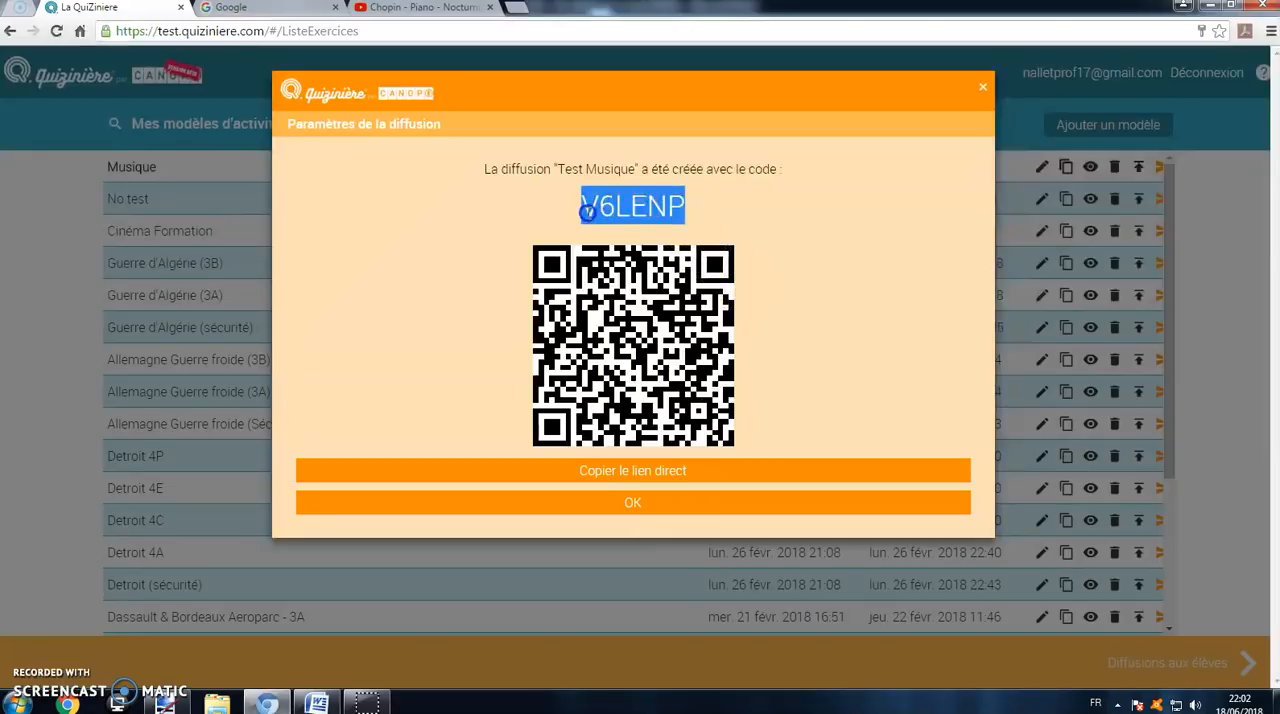
right_click(620, 200)
left_click(645, 209)
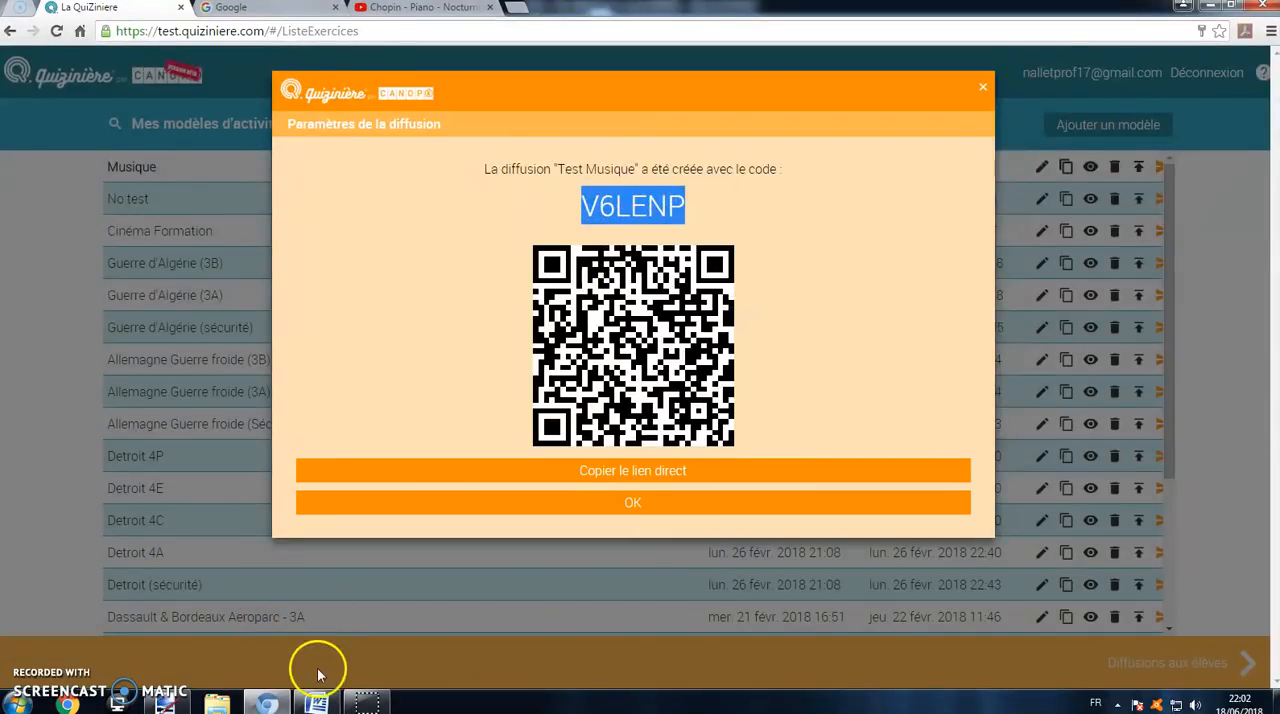
left_click(316, 703)
right_click(351, 143)
left_click(427, 190)
left_click_drag(700, 125, 595, 118)
left_click(617, 266)
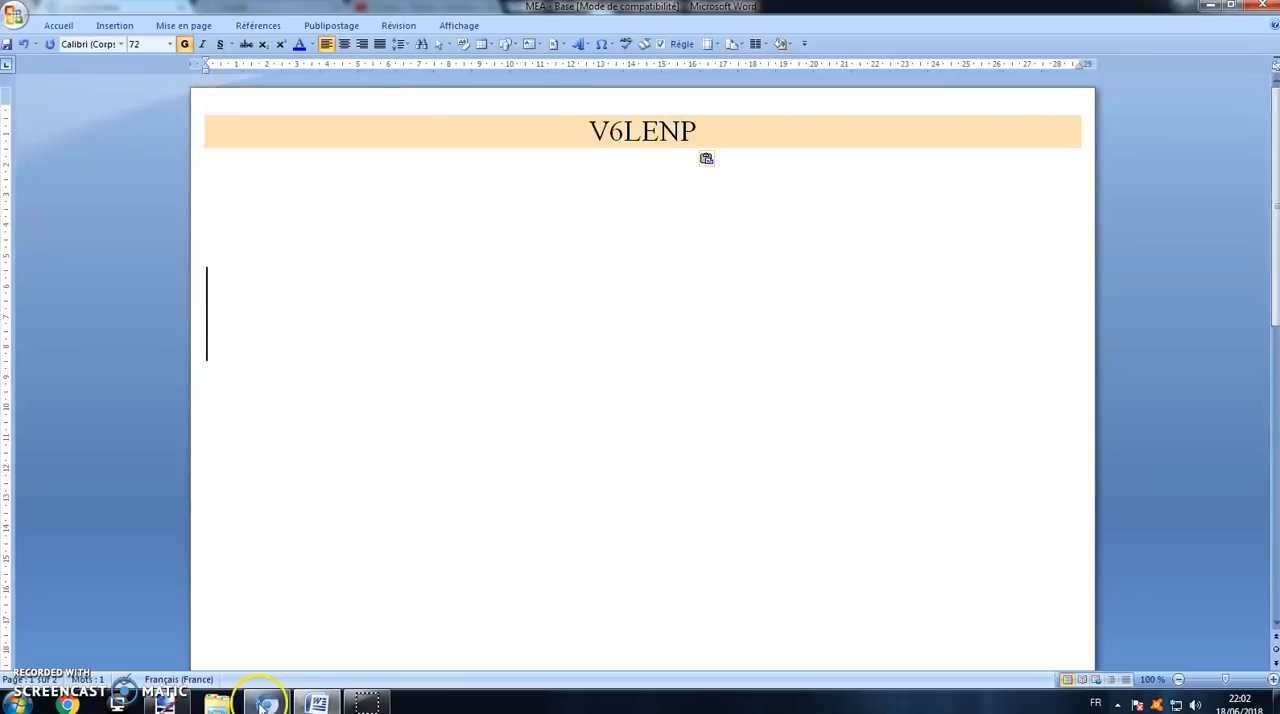
Step: Return to the browser, download the distribution's QR code image, view it and close the viewer
left_click(262, 706)
left_click(688, 361)
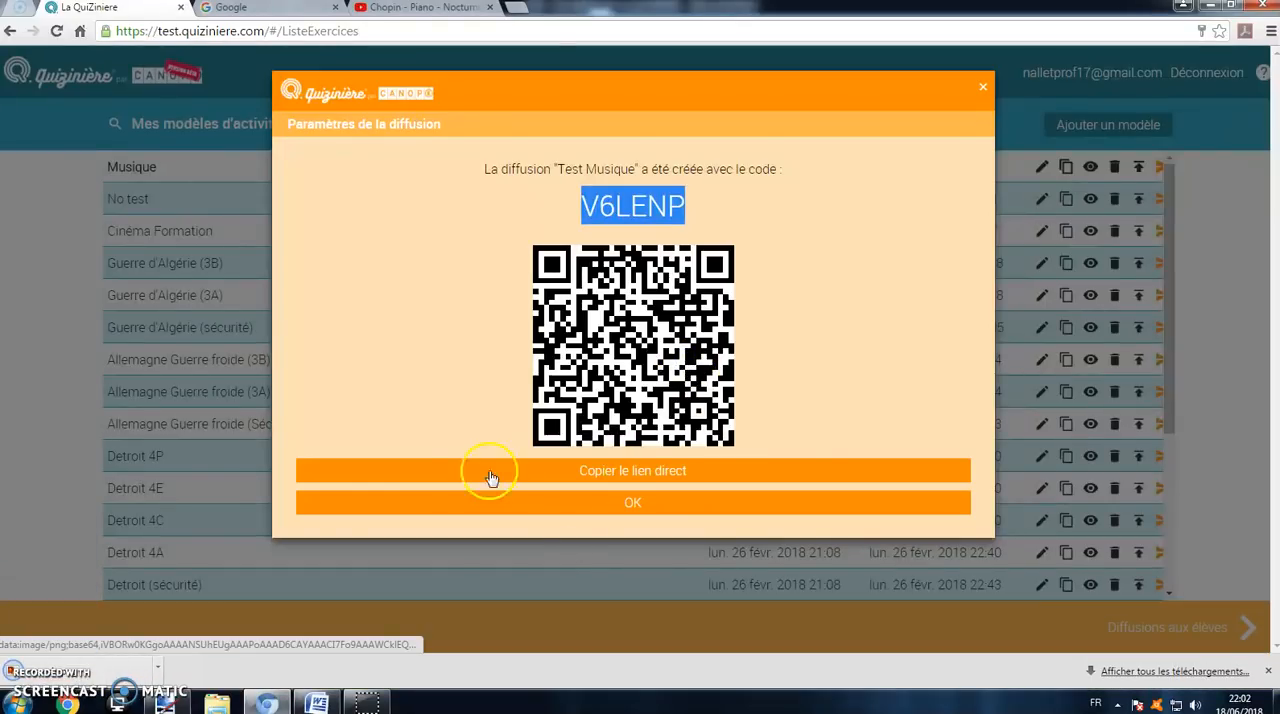
left_click(95, 671)
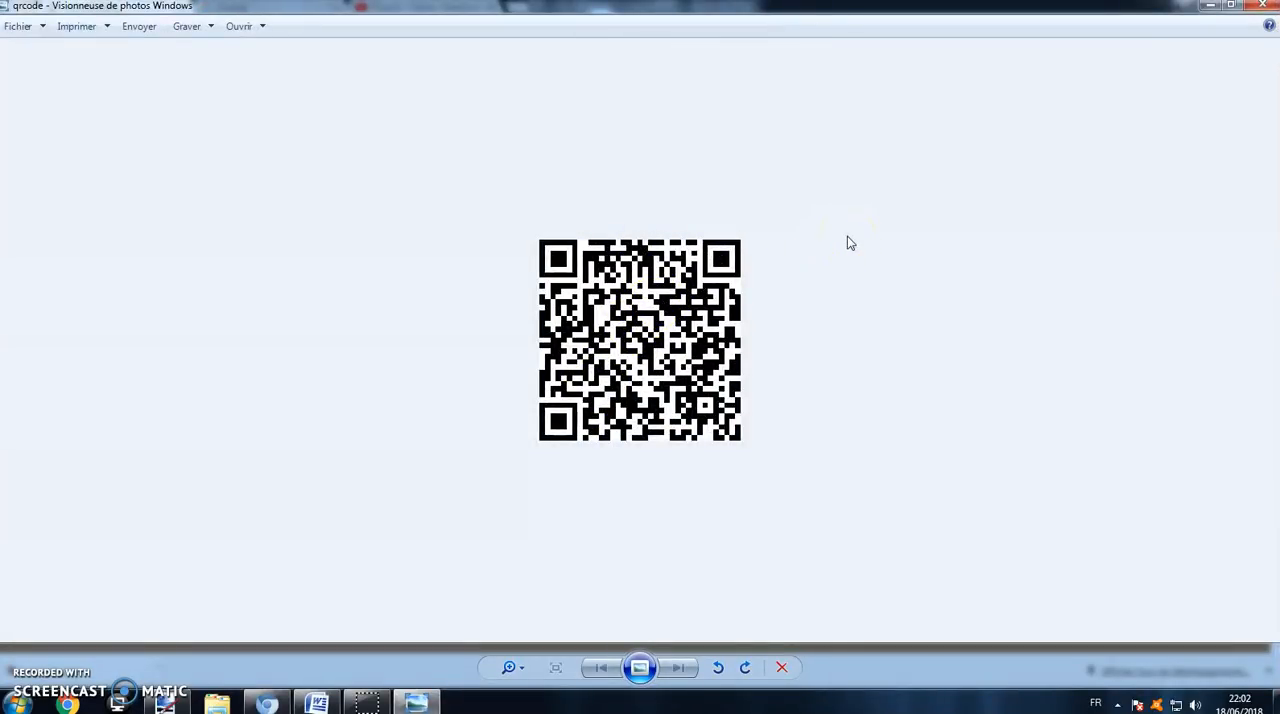
left_click(1262, 6)
Step: Copy the distribution's direct link and paste it below the code in the Word document
left_click(610, 479)
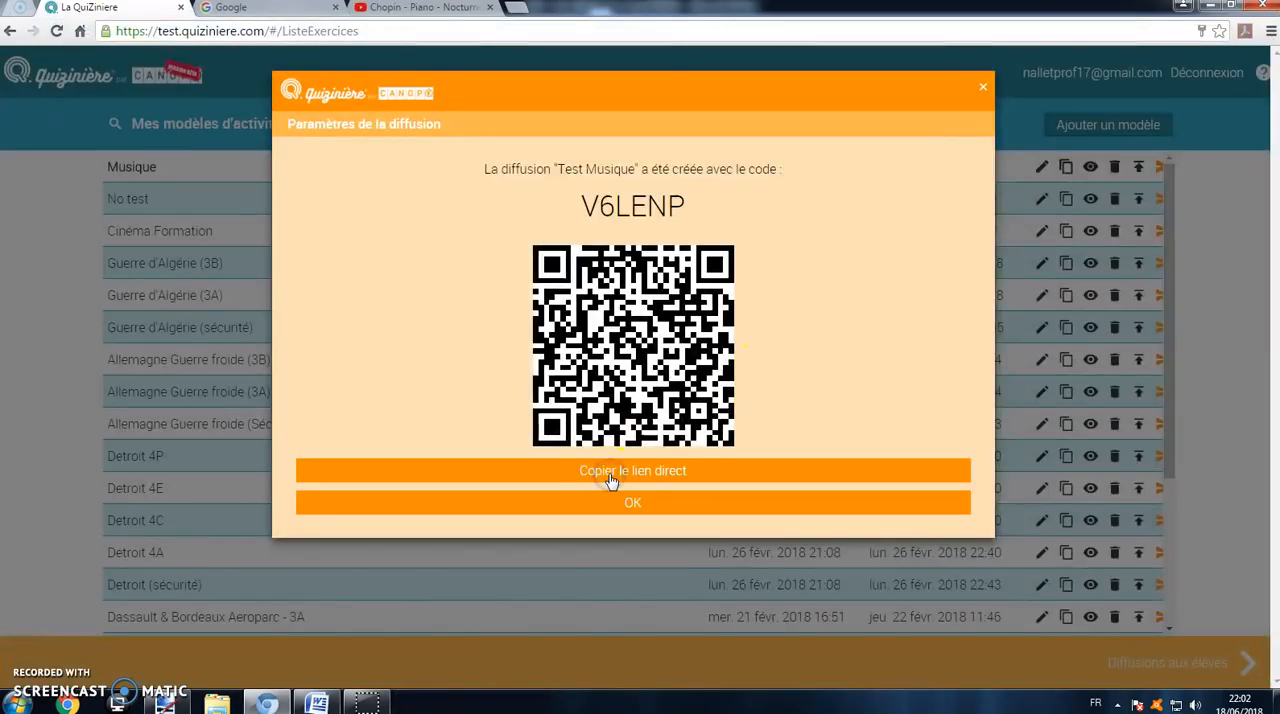
left_click(340, 698)
right_click(406, 258)
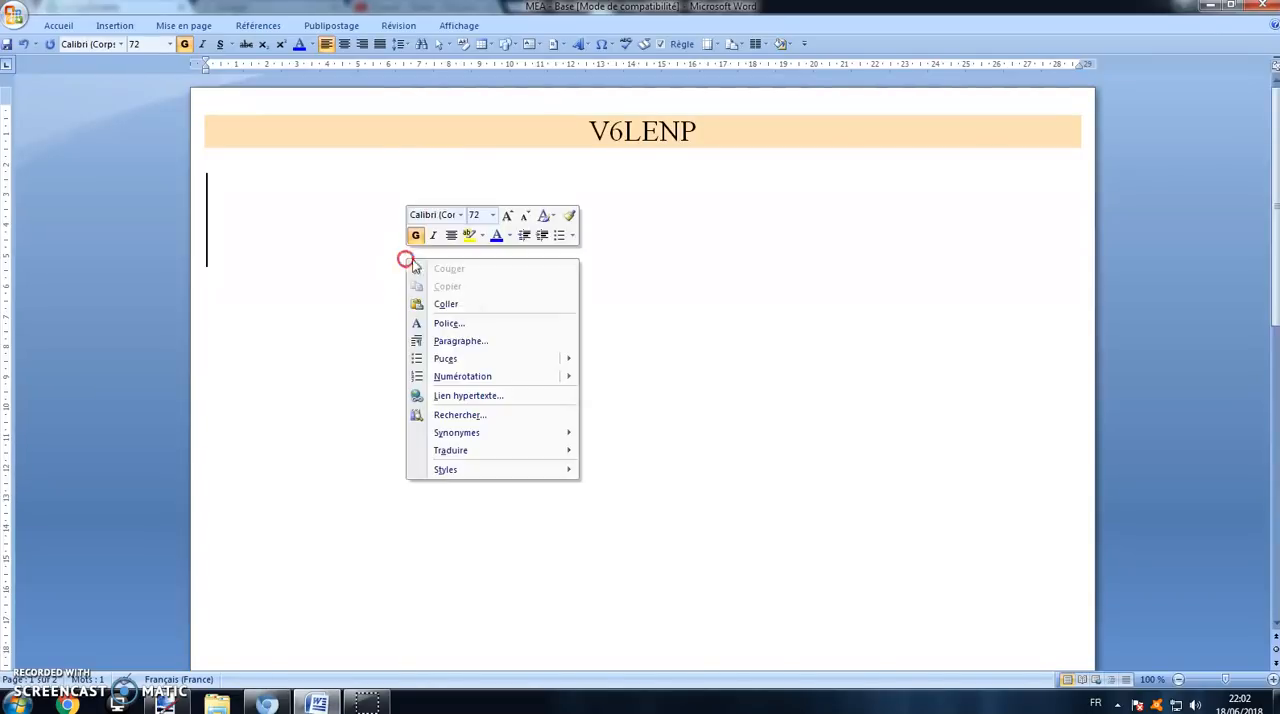
left_click(483, 304)
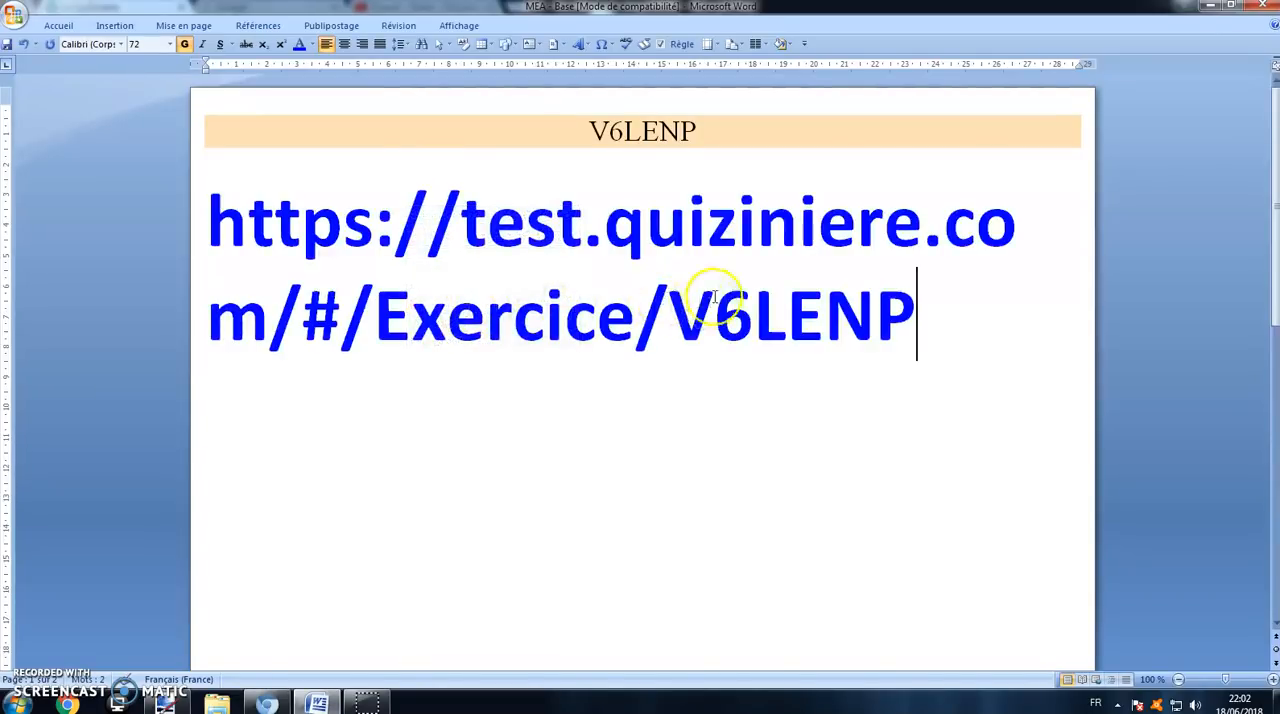
Step: Format the distribution code in the Word document as 72 pt, red and bold
left_click_drag(720, 129, 575, 121)
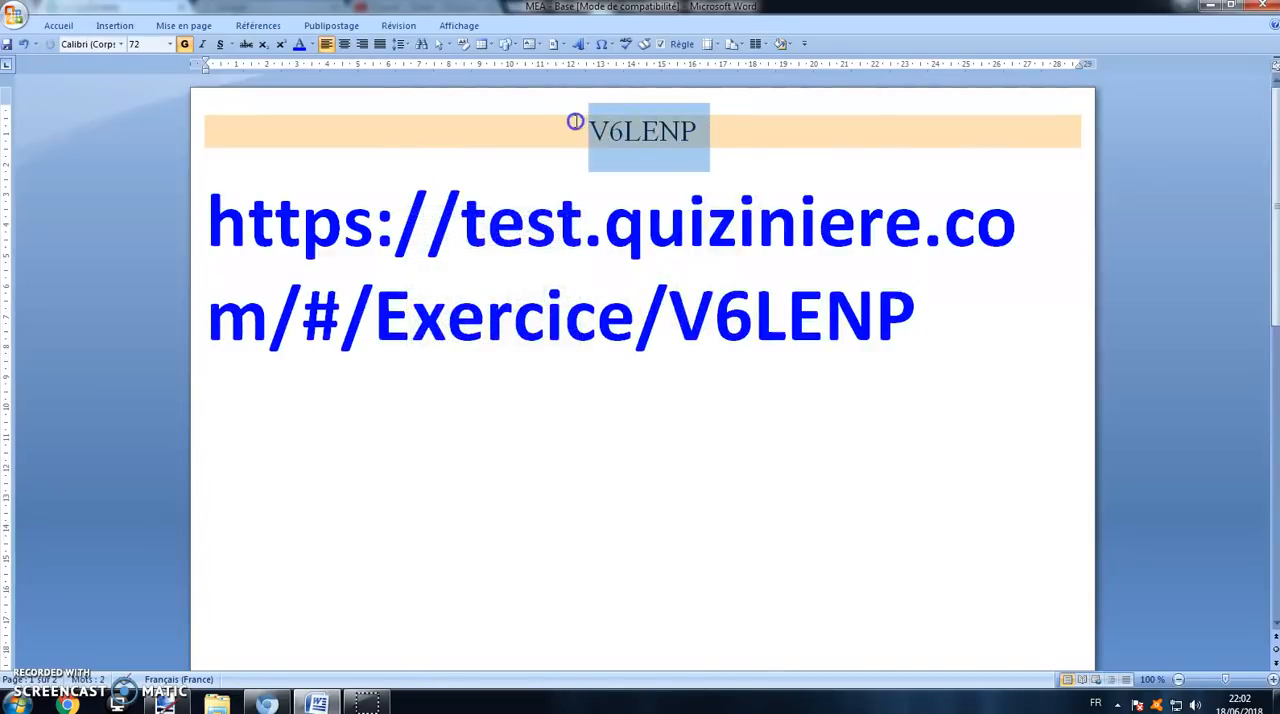
left_click(170, 44)
left_click(130, 272)
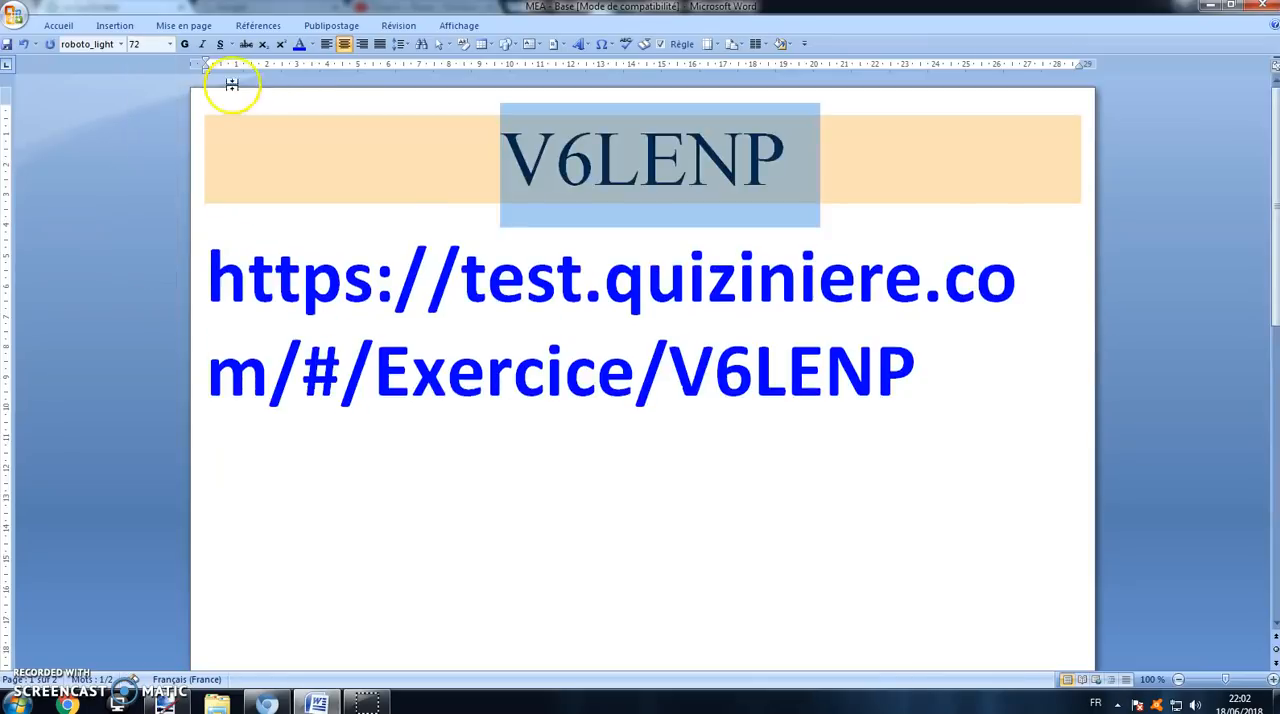
left_click(307, 44)
left_click(300, 180)
left_click(184, 44)
left_click(423, 603)
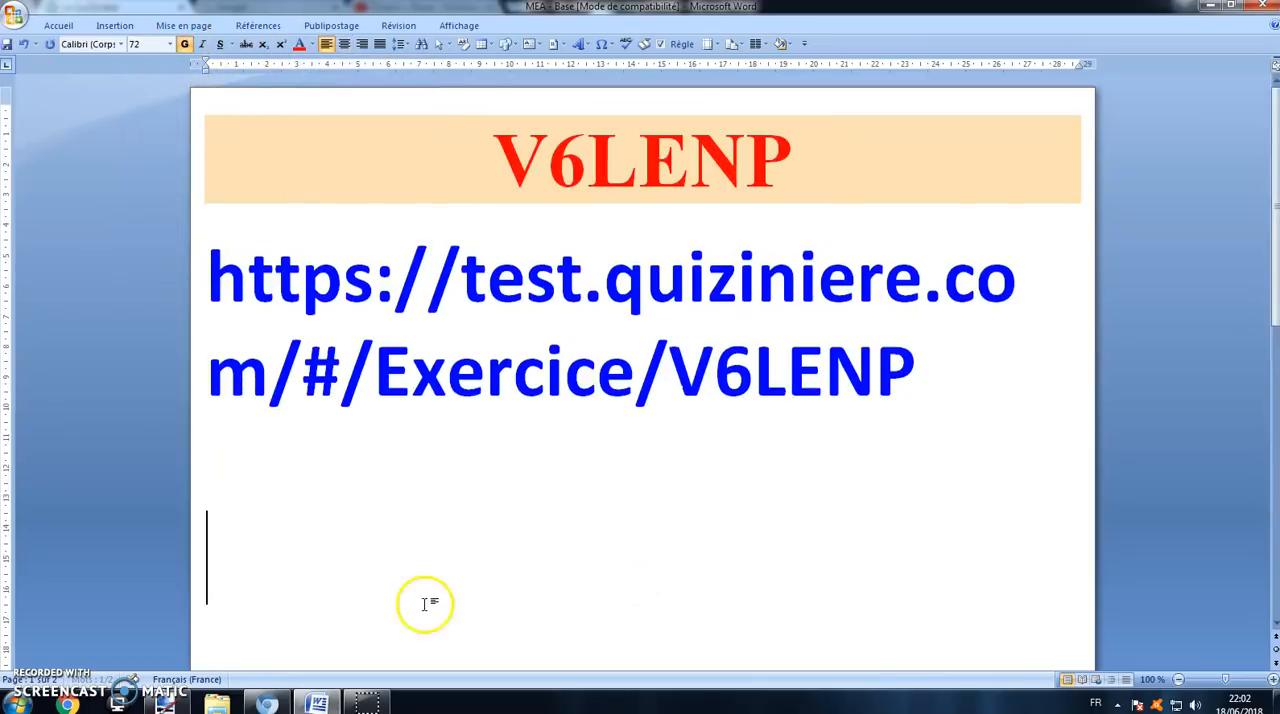
Step: Return to the browser, confirm the distribution to reach the list of student distributions, and log out of the teacher account
left_click(266, 704)
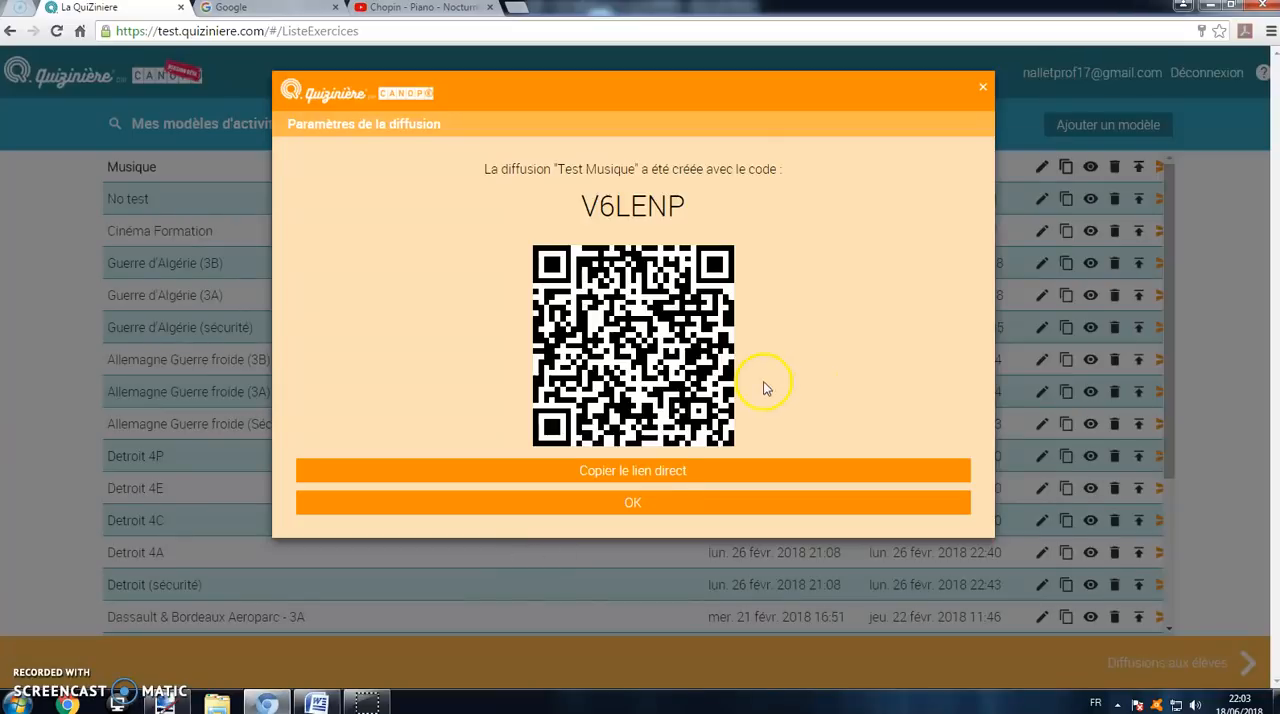
left_click(647, 503)
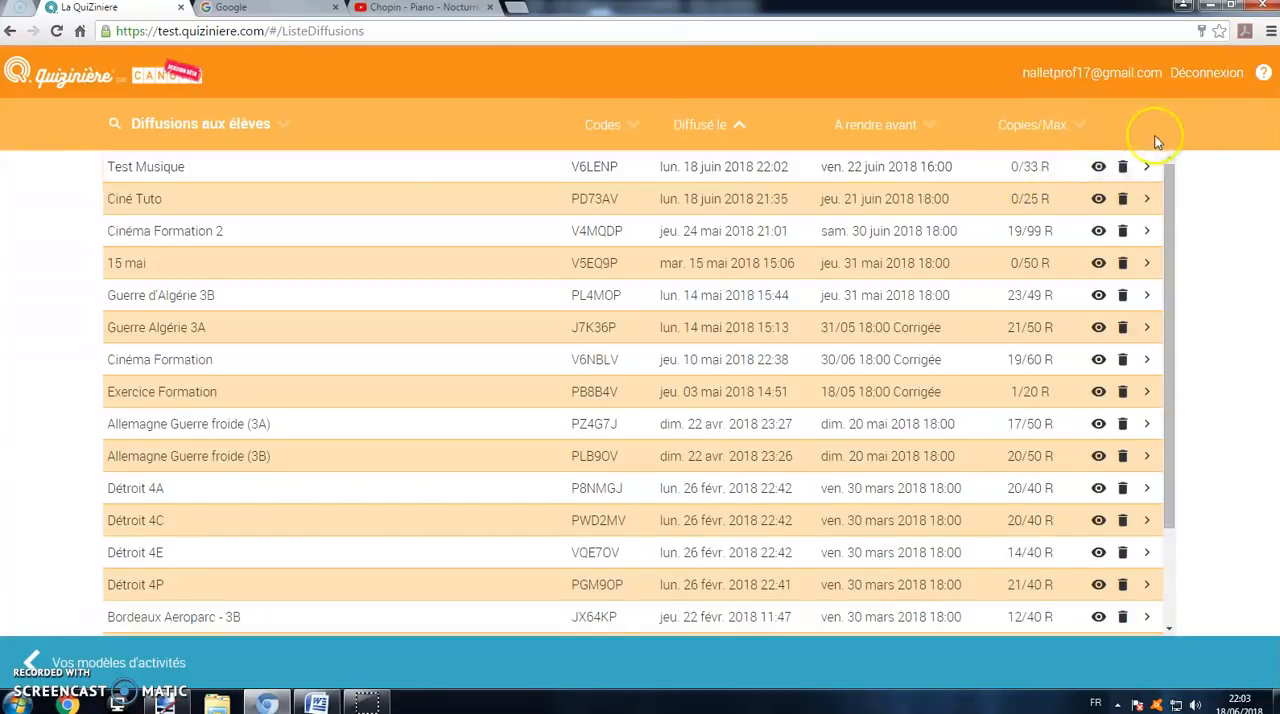
left_click(1210, 74)
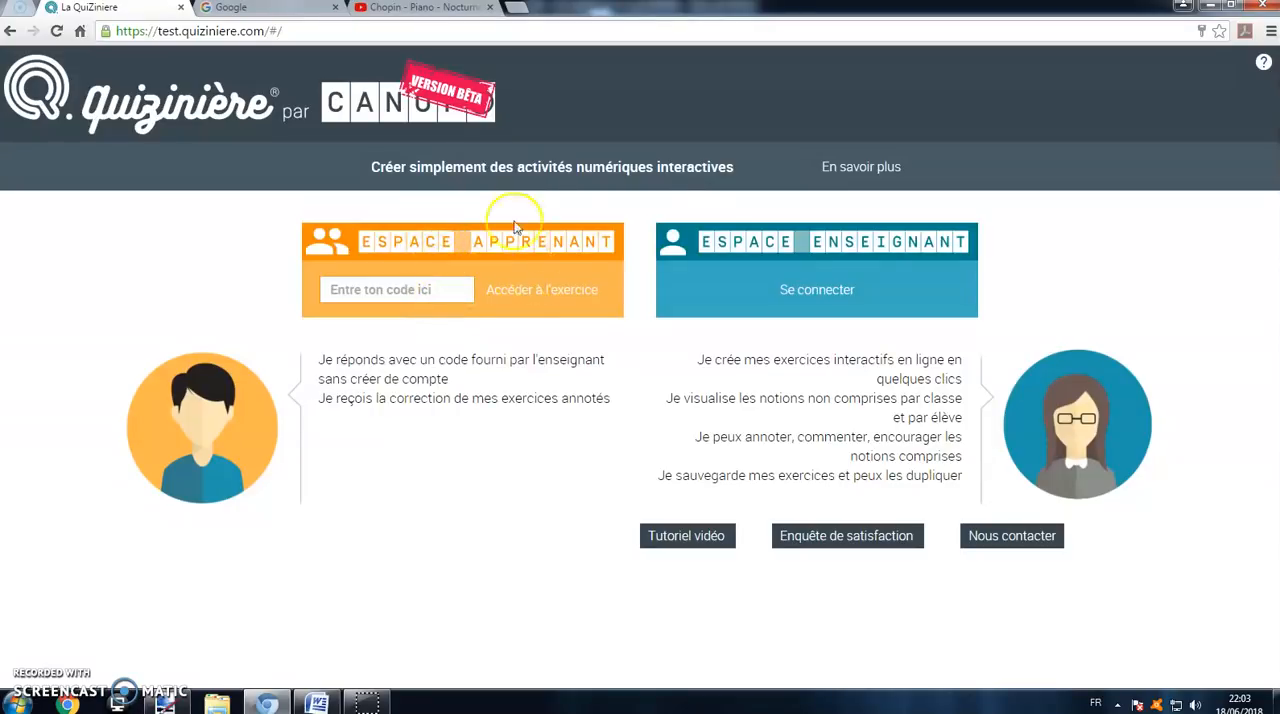
Step: Switch to the Word document and copy the red distribution code
left_click(316, 703)
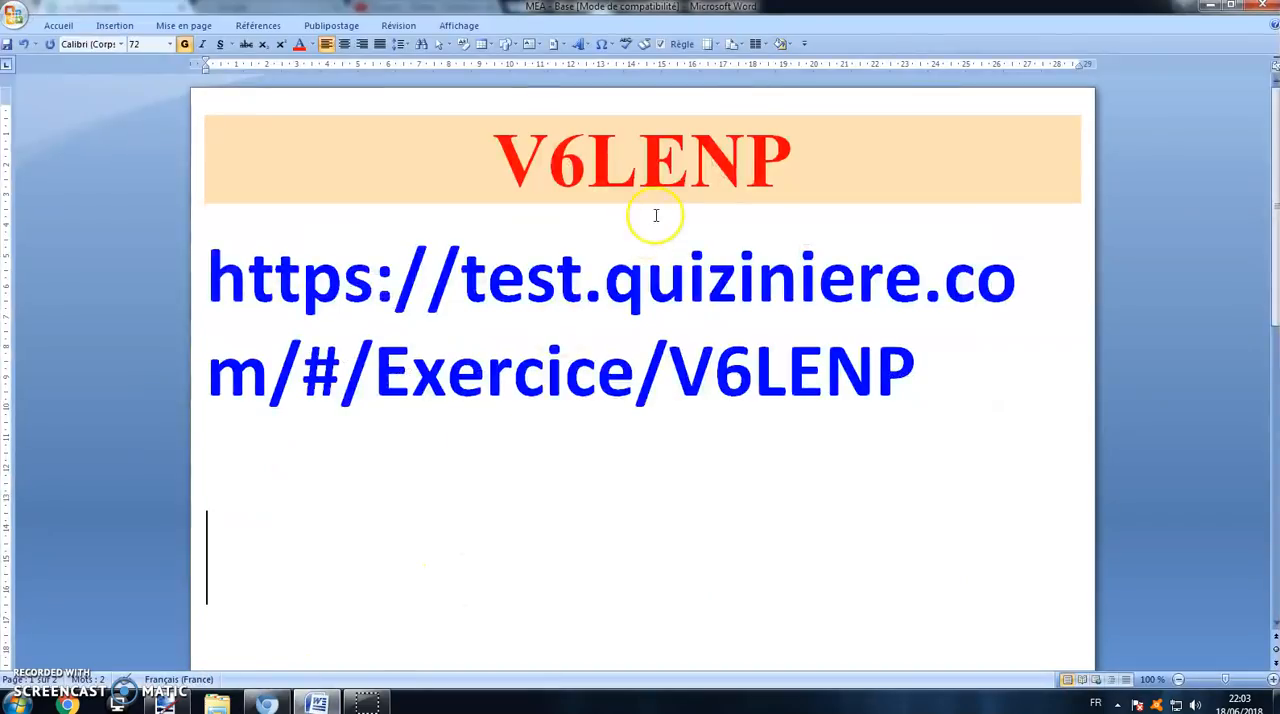
left_click_drag(775, 163, 495, 160)
right_click(578, 153)
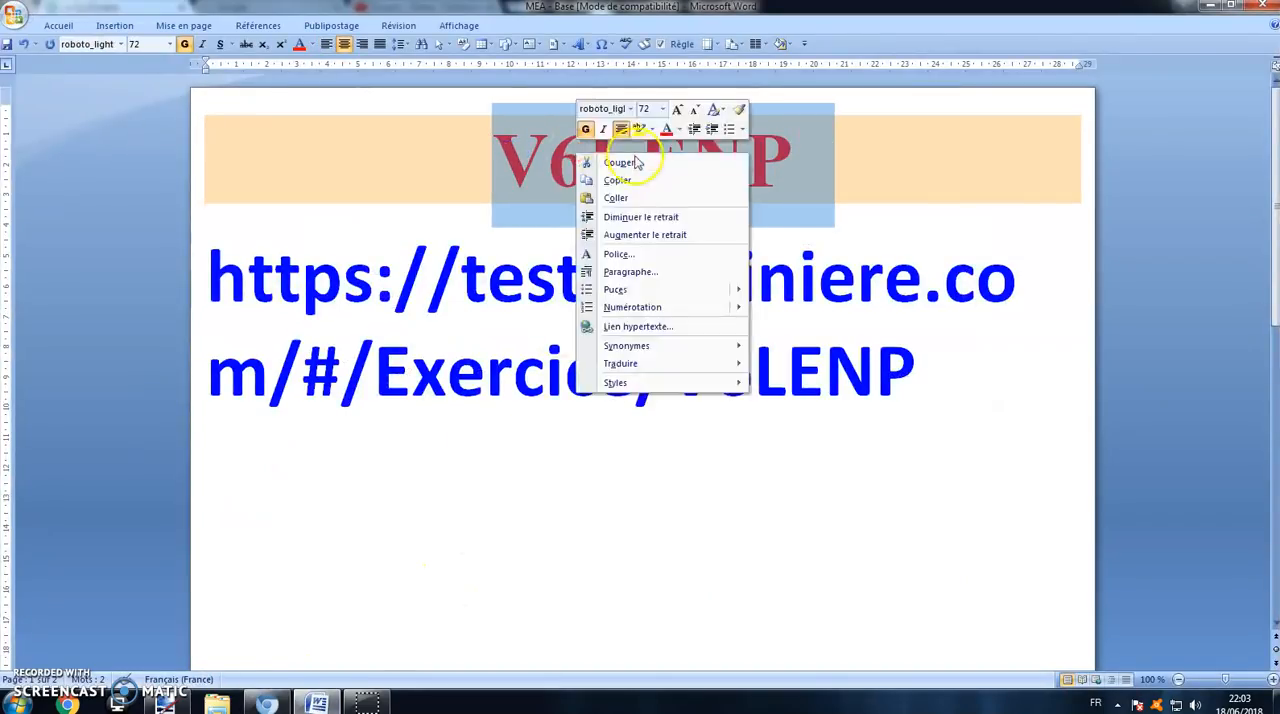
left_click(634, 184)
Step: Return to the browser and open the exercise from the learner area with the copied code and the student's first name
left_click(270, 703)
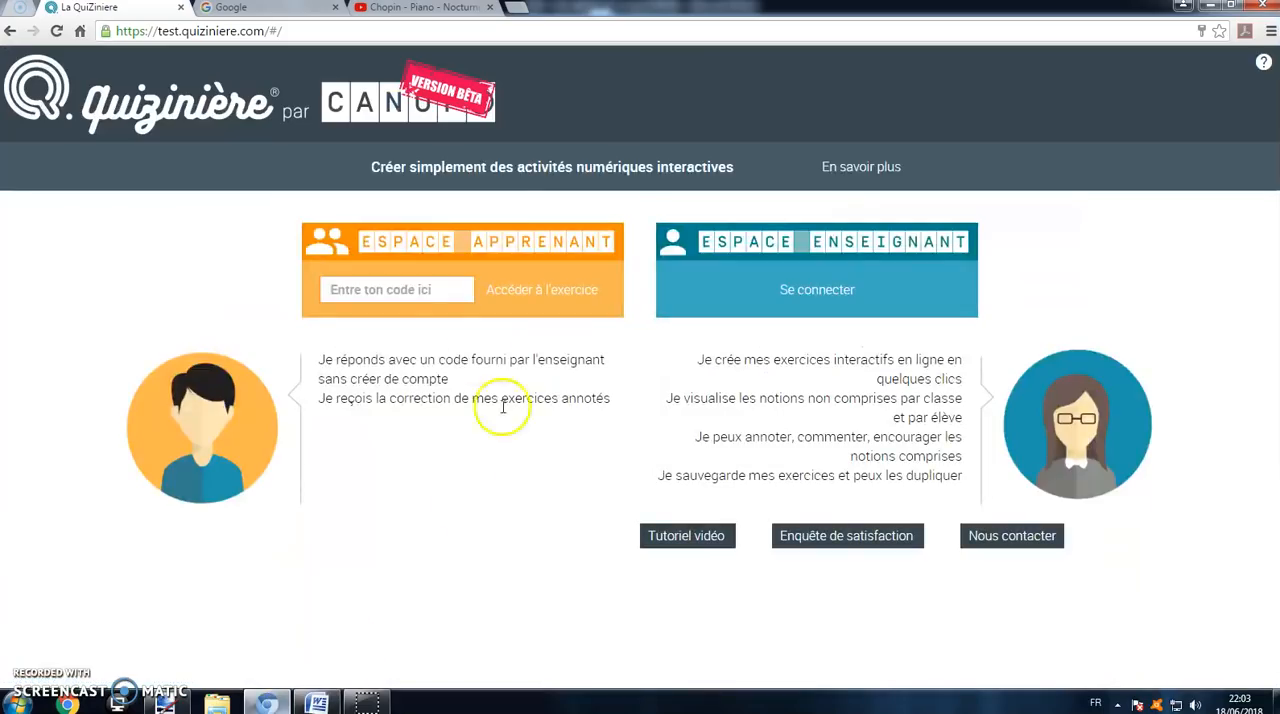
left_click(397, 287)
right_click(400, 292)
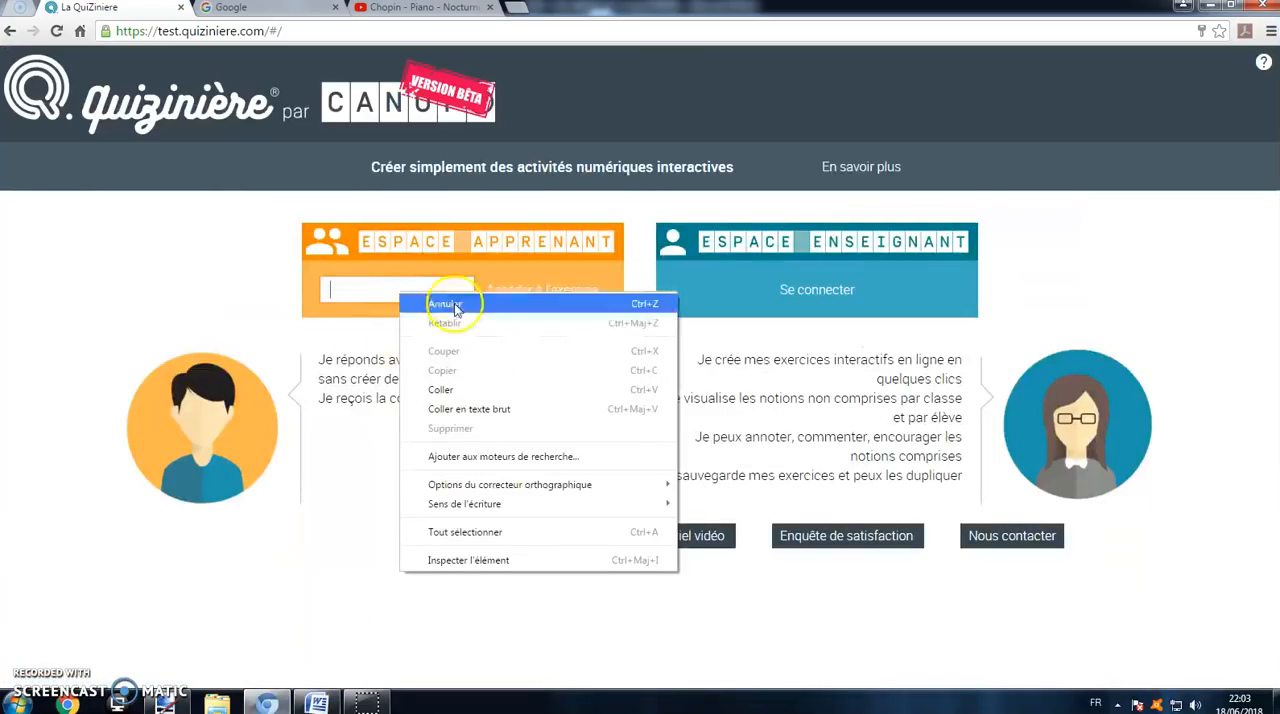
left_click(468, 389)
left_click(568, 296)
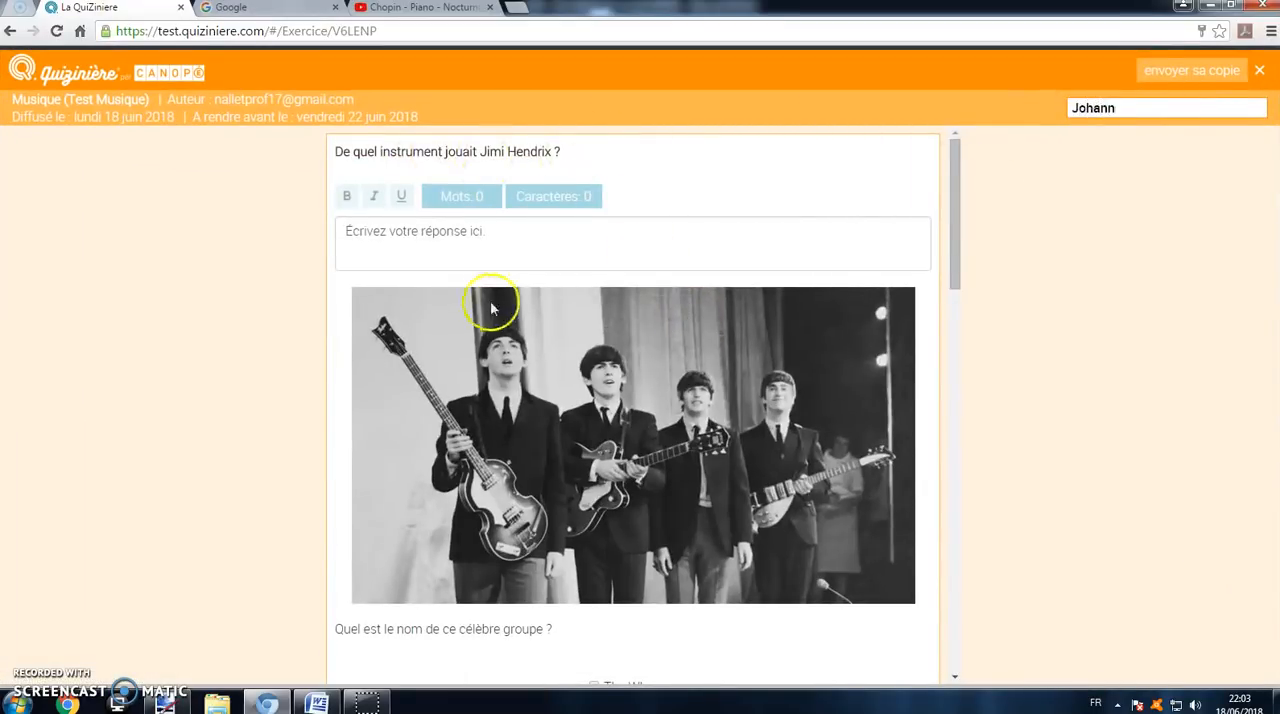
Step: Answer the Jimi Hendrix question with "Guitare" and choose "The Beatles" as the name of the group
left_click(502, 228)
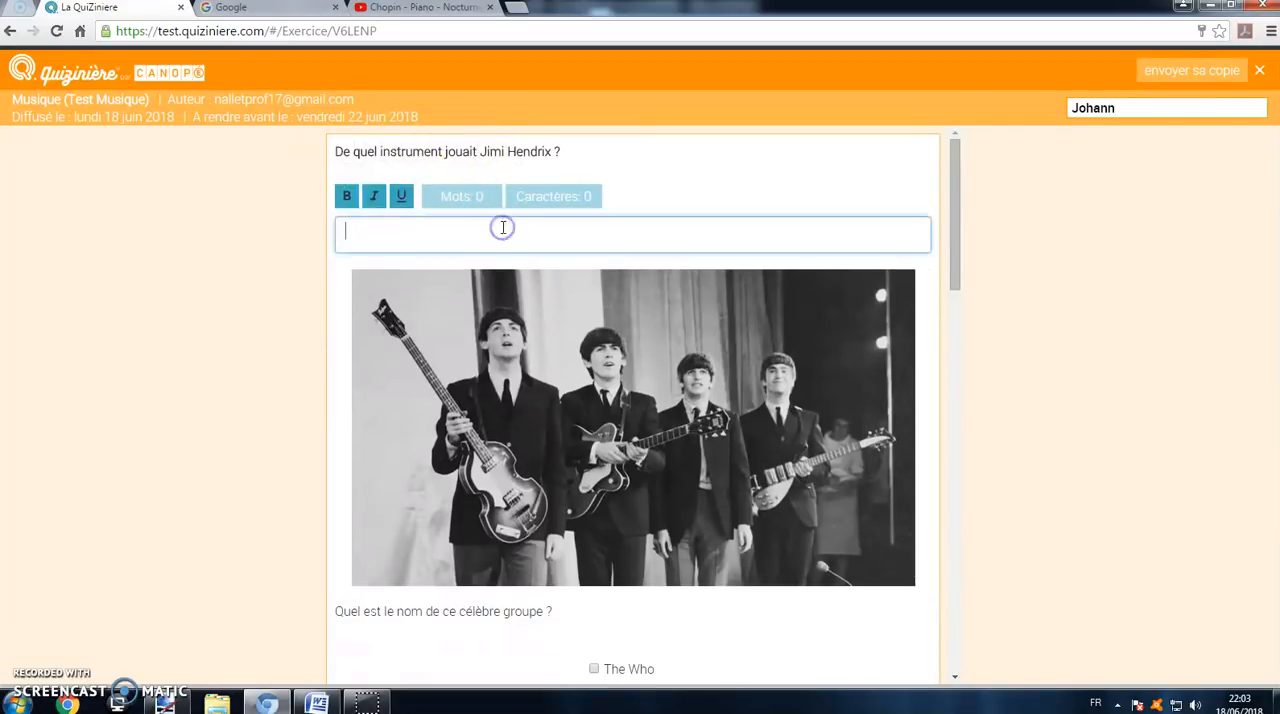
scroll(503, 386, "down", 2)
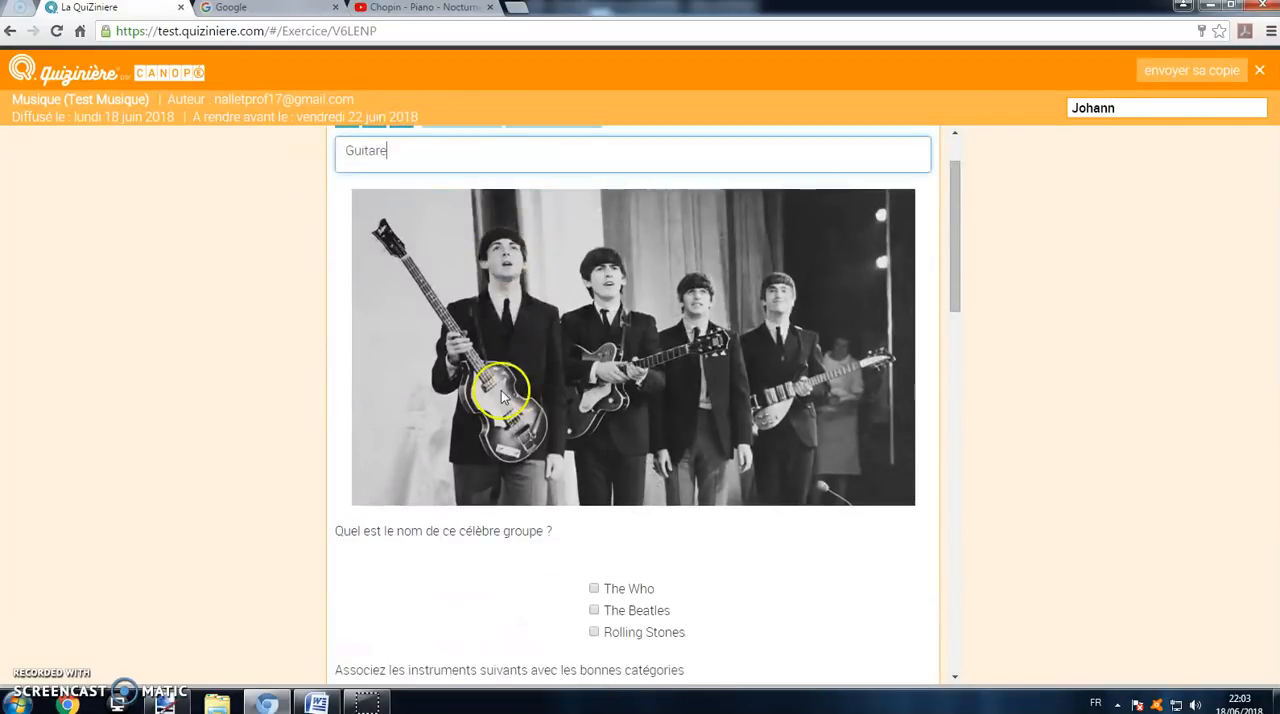
left_click(594, 533)
Step: Match the instruments to their categories: Guitare with A cordes, Tambour with A percussion, Trompette with A vent
scroll(594, 533, "down", 3)
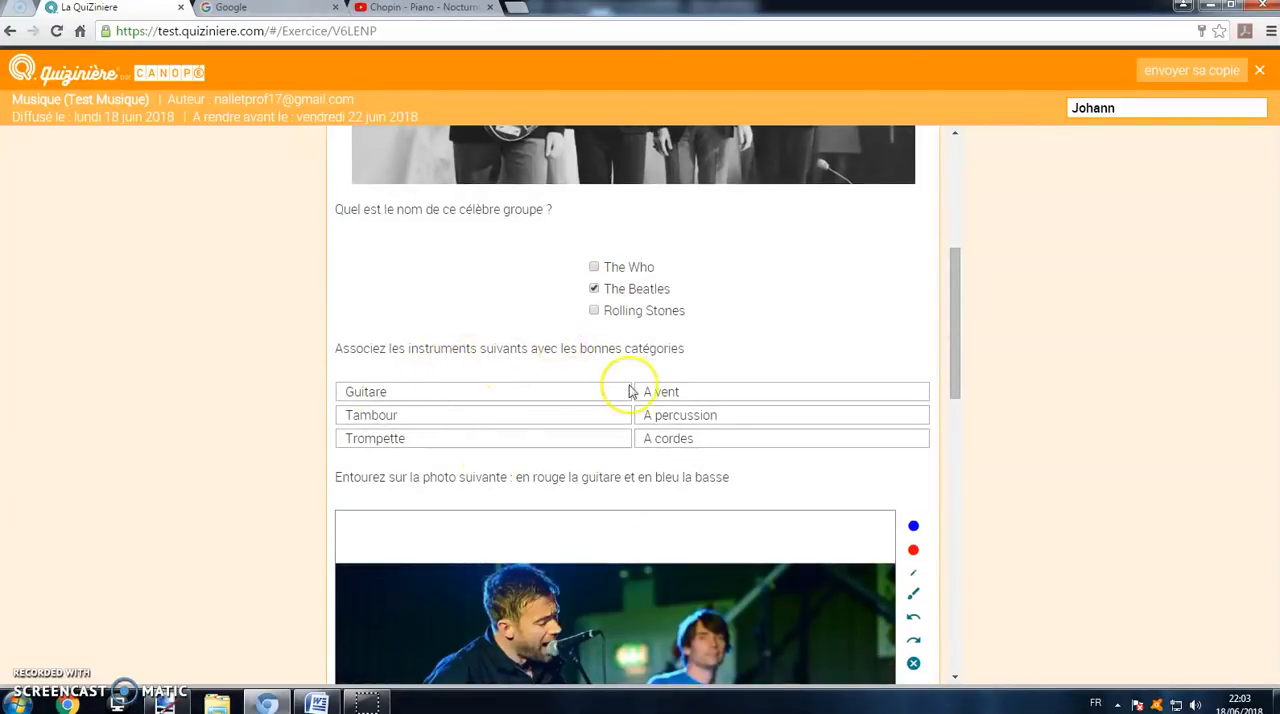
mouse_move(665, 393)
left_mouse_down()
mouse_move(664, 441)
mouse_move(689, 395)
left_mouse_up()
Step: Try circling the acoustic guitar on the photo with the thick blue brush, and clear the drawing
scroll(640, 418, "down", 3)
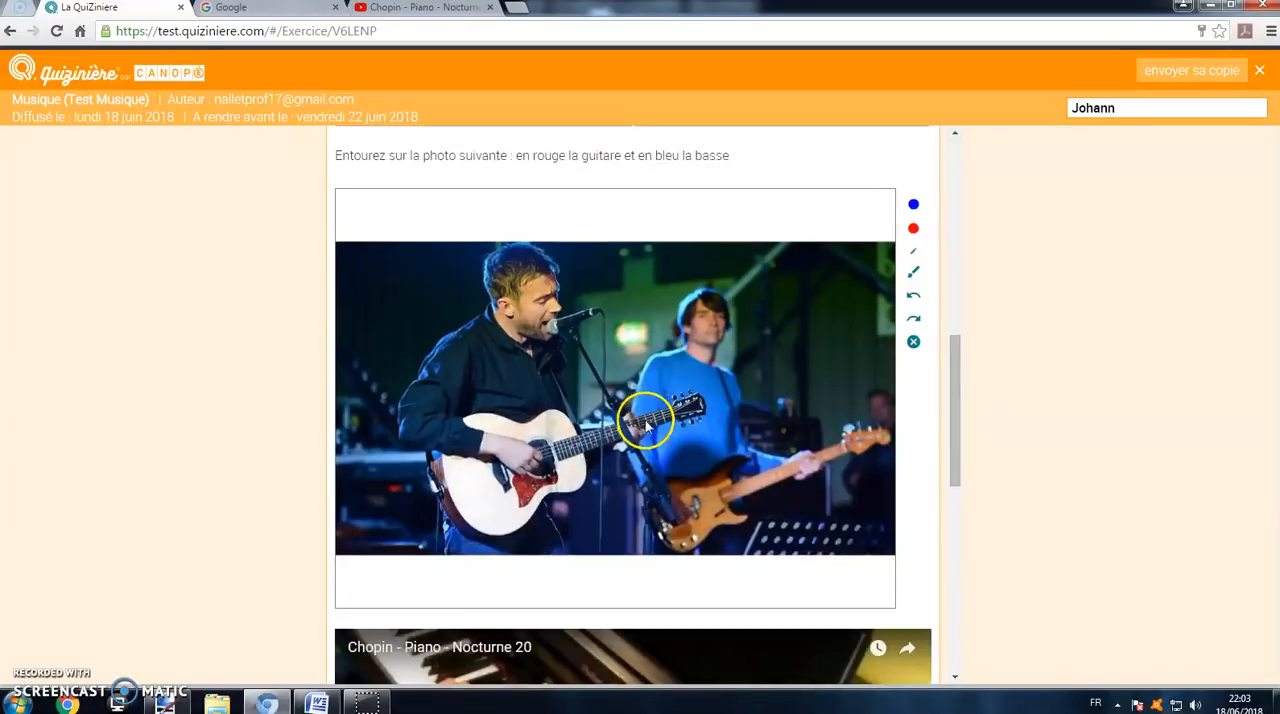
scroll(789, 360, "up", 1)
left_click(912, 286)
left_click(914, 354)
mouse_move(520, 456)
left_mouse_down()
mouse_move(434, 484)
mouse_move(618, 497)
left_mouse_up()
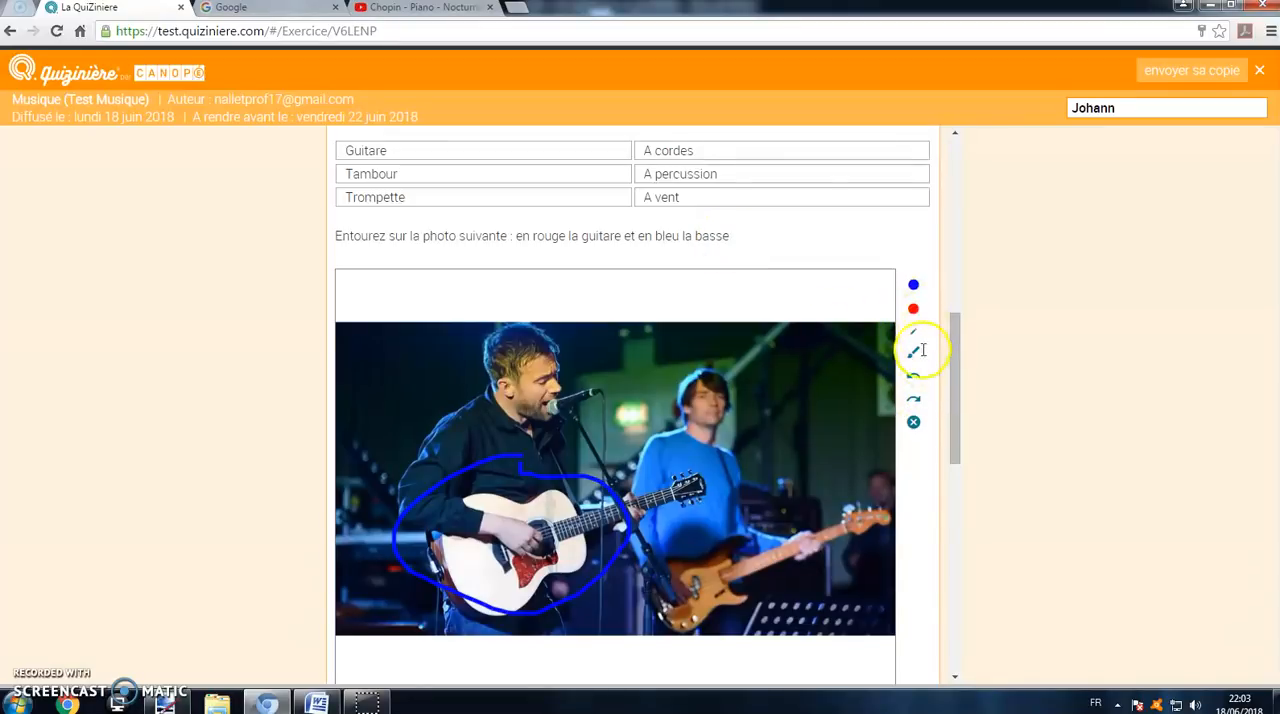
left_click(913, 422)
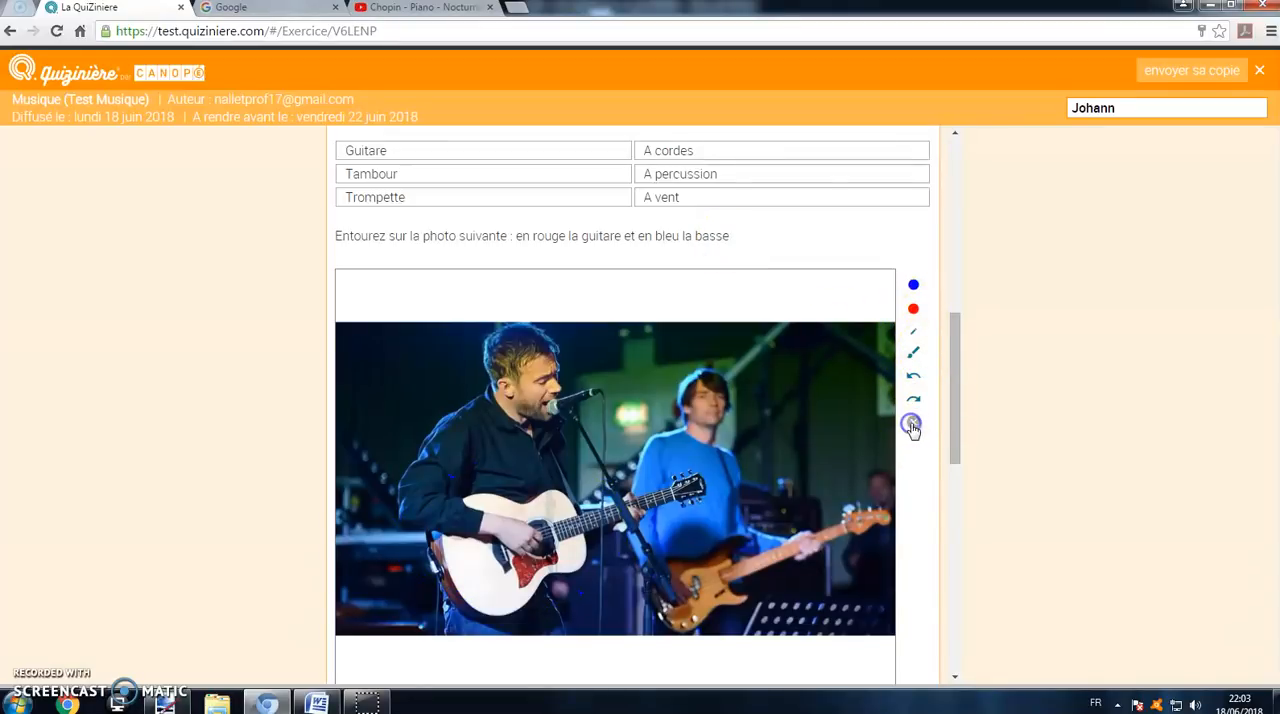
Step: Circle the acoustic guitar in red and the bass in blue on the photo
left_click(914, 310)
mouse_move(494, 443)
left_mouse_down()
mouse_move(600, 545)
mouse_move(605, 470)
mouse_move(623, 551)
mouse_move(840, 500)
left_mouse_up()
left_click(913, 285)
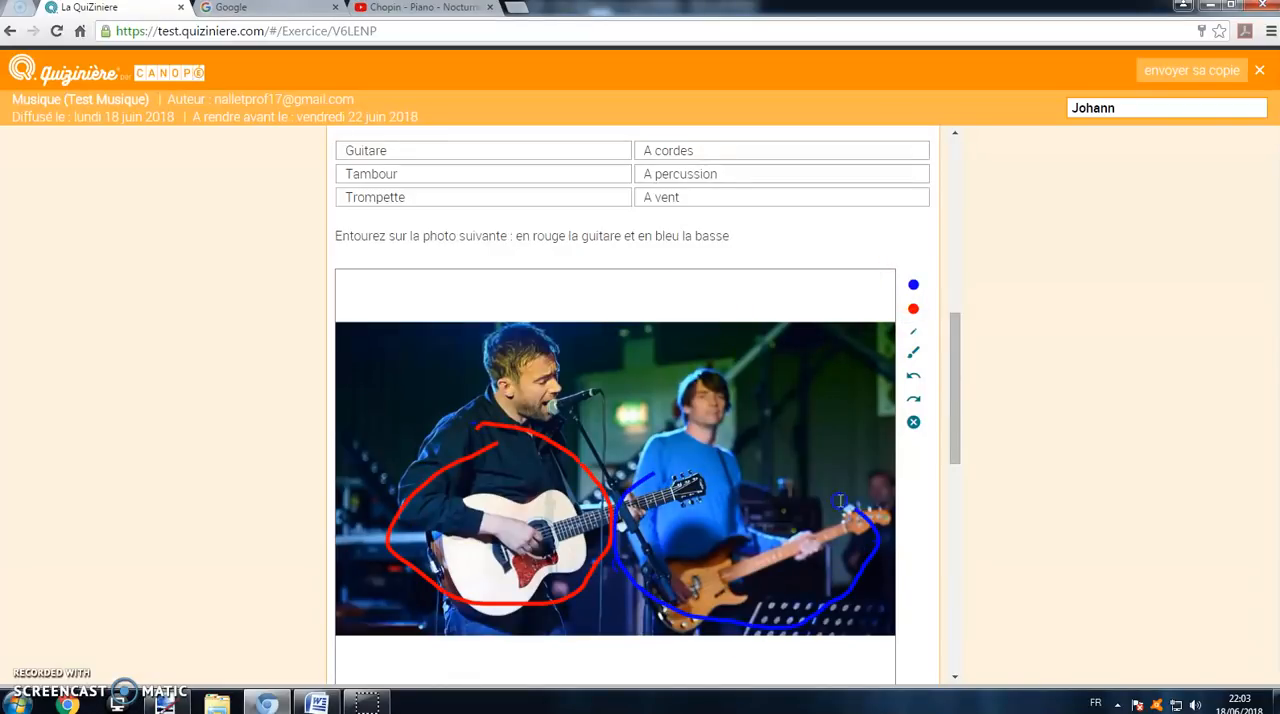
Step: Play the beginning of the "Chopin - Piano - Nocturne 20" video and pause it
scroll(686, 486, "down", 6)
left_click(609, 380)
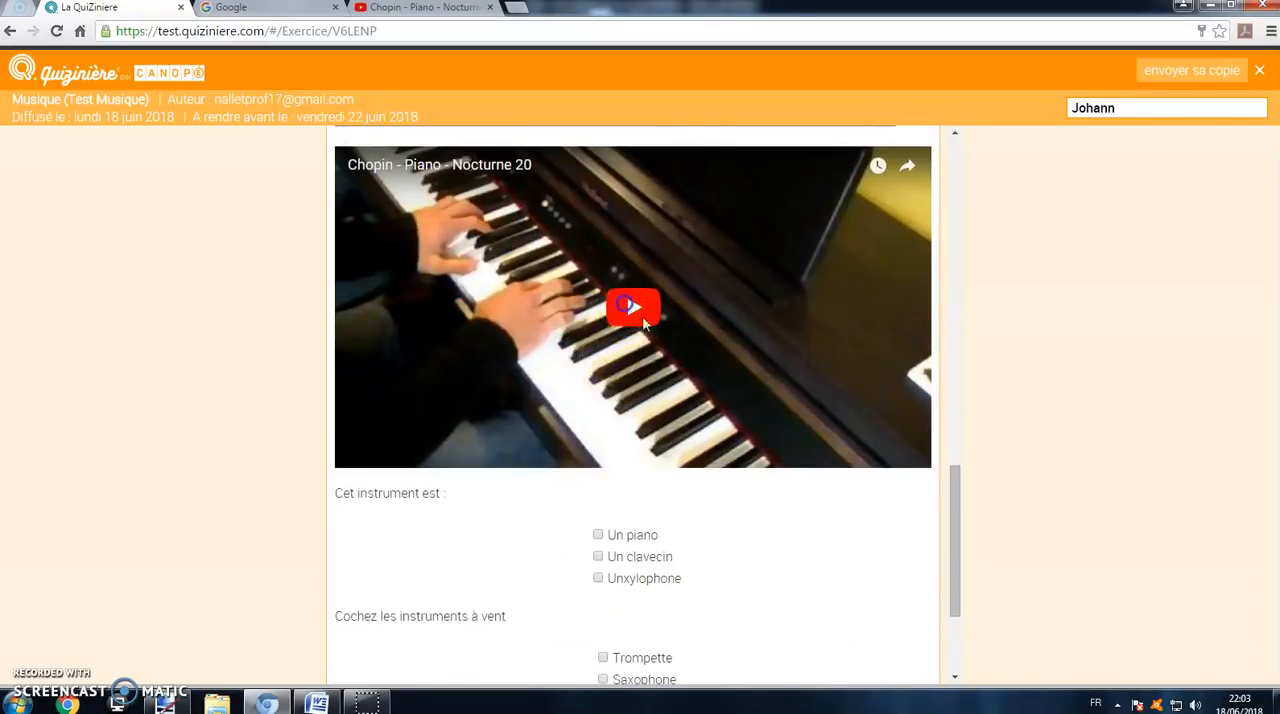
left_click(492, 453)
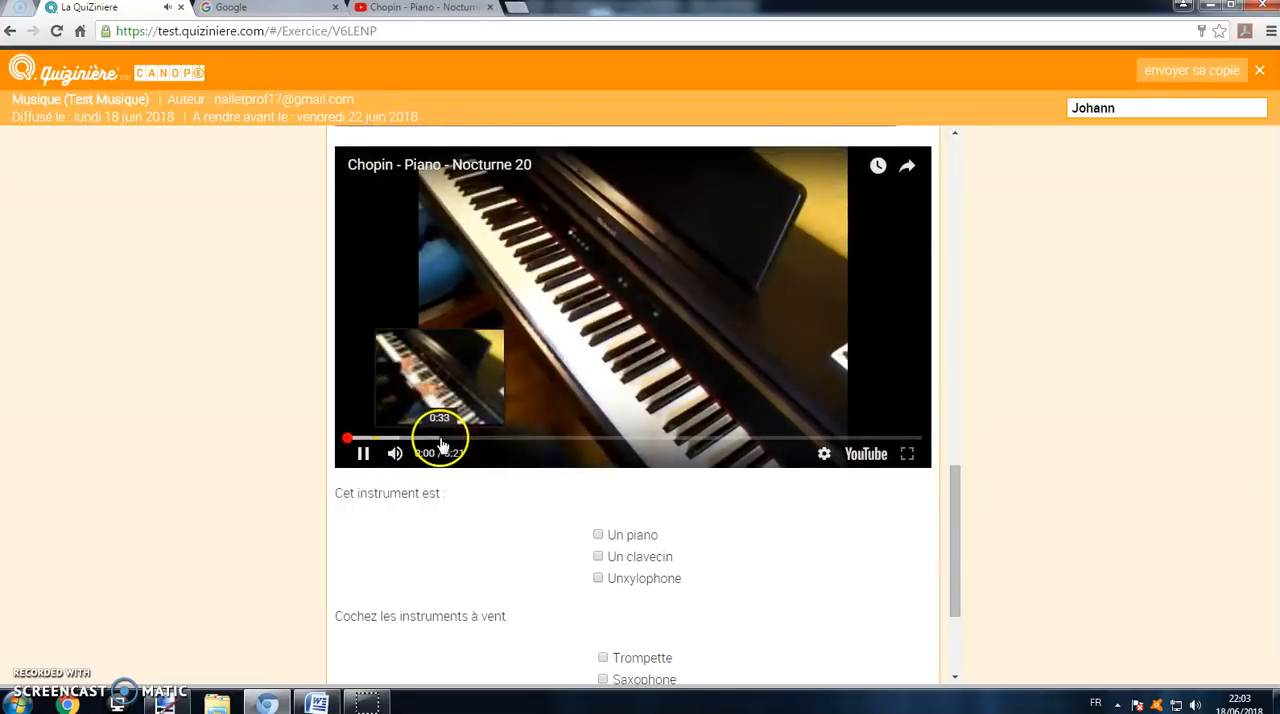
left_click(364, 455)
Step: Answer "Un piano" for the instrument in the video, and select Trompette and Saxophone as the wind instruments
left_click(598, 535)
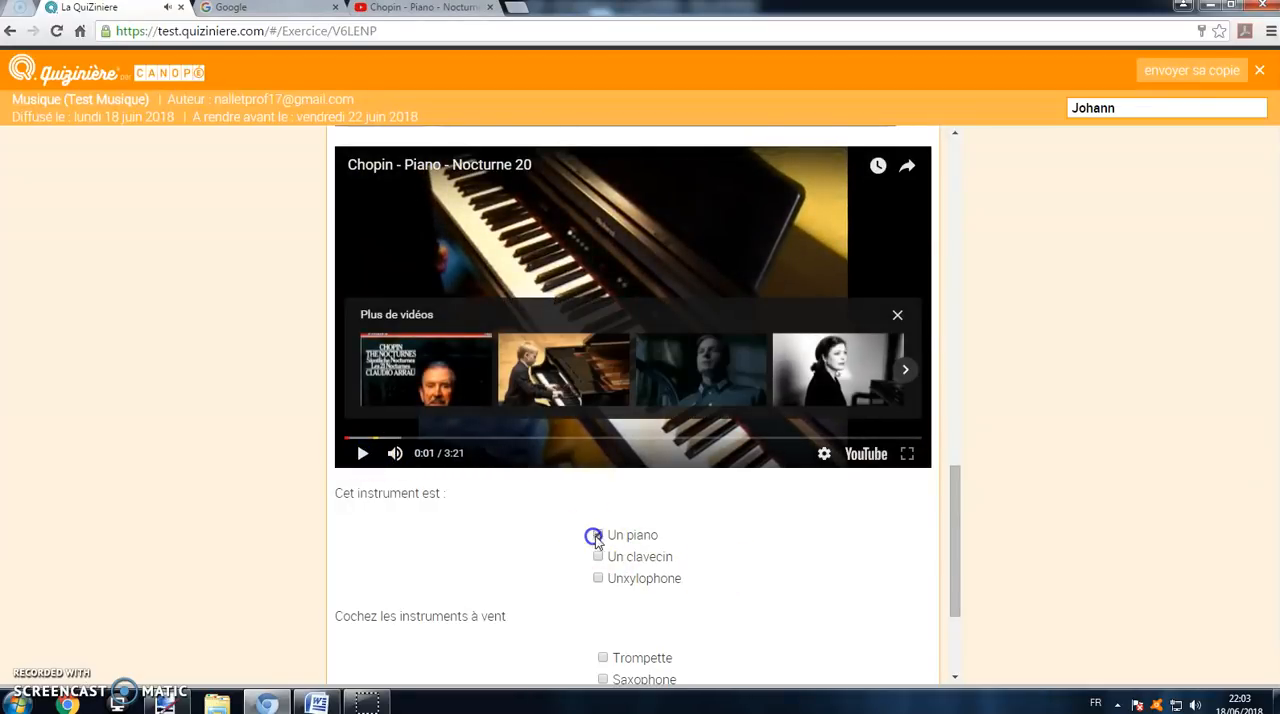
scroll(605, 545, "down", 2)
left_click(604, 461)
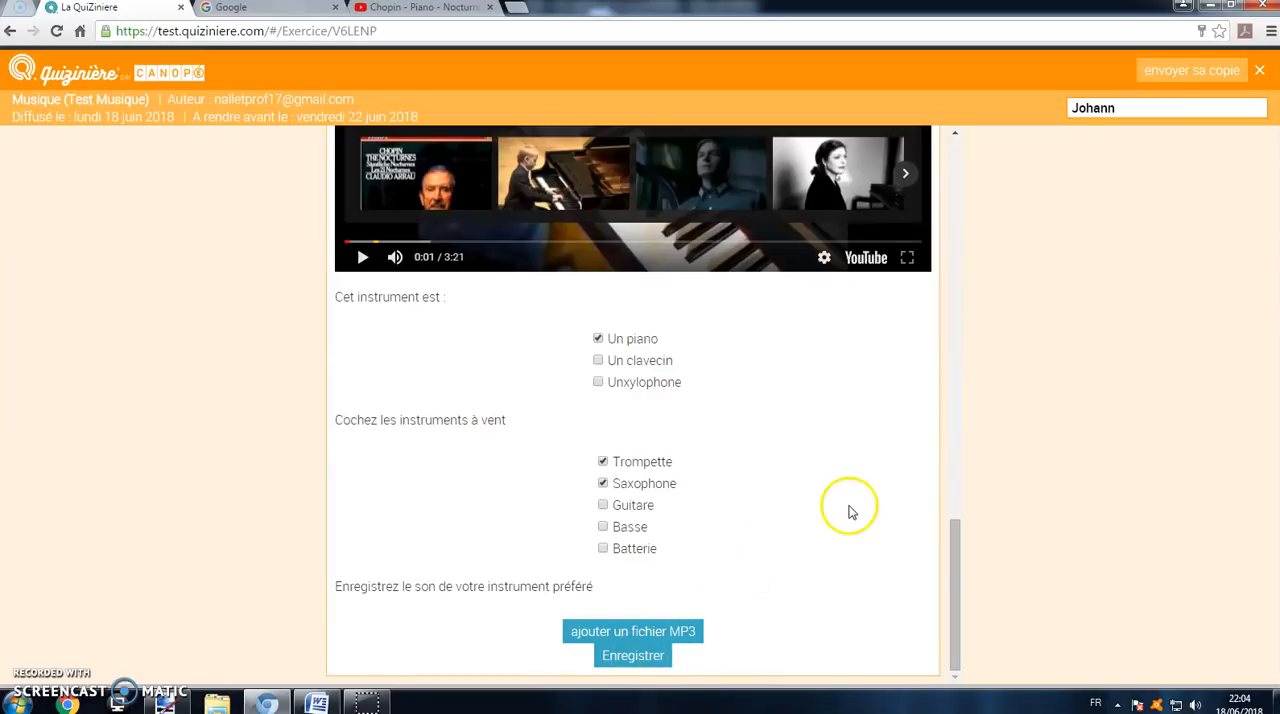
Step: Submit the completed quiz copy and confirm sending it
scroll(812, 516, "up", 15)
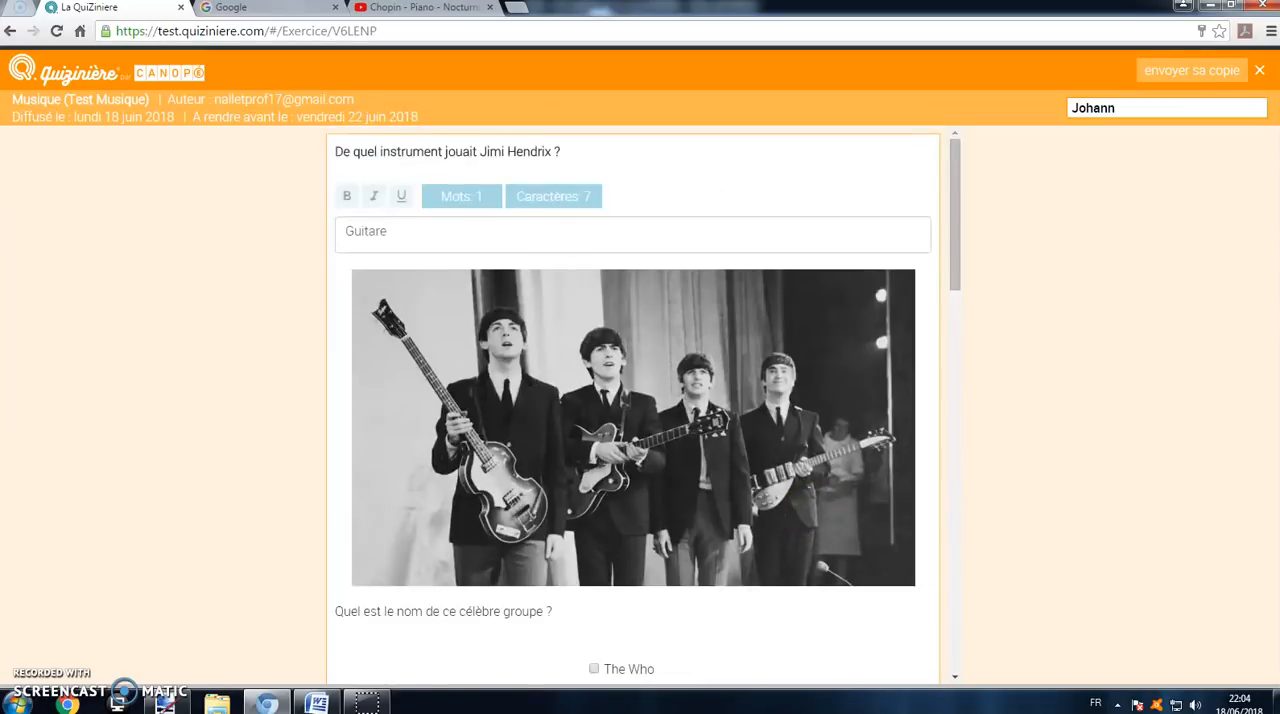
left_click(1177, 73)
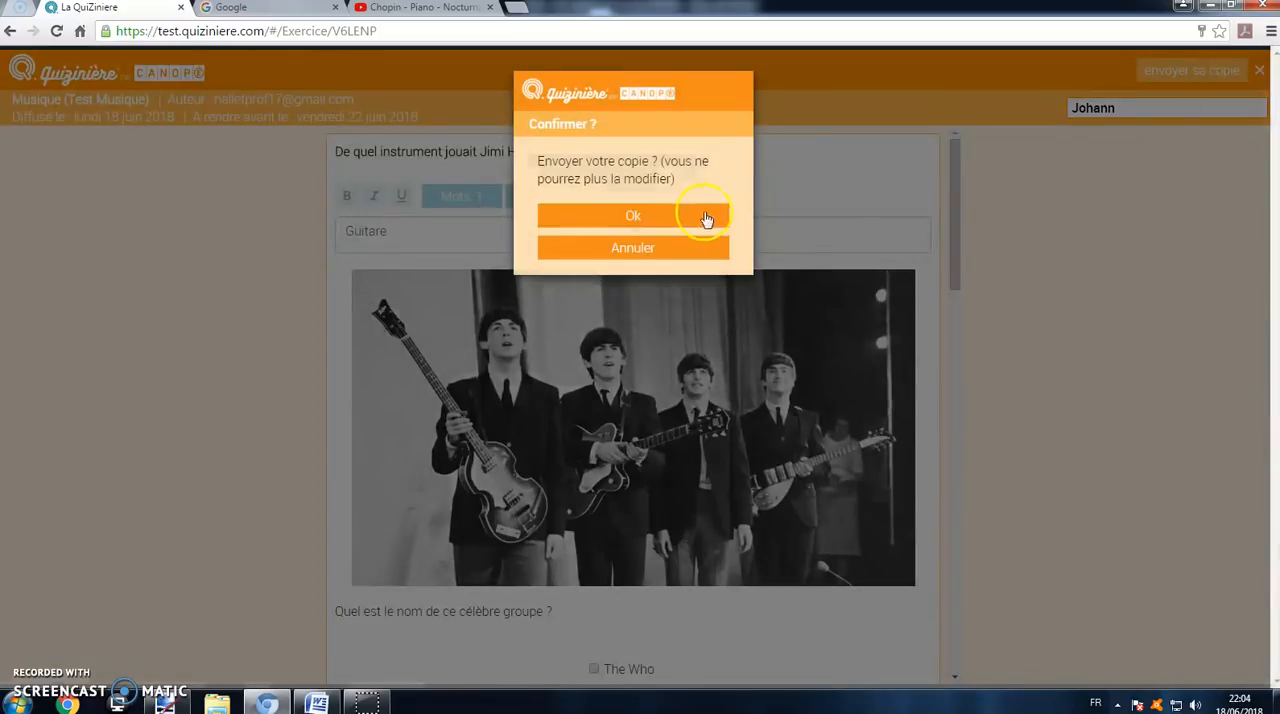
left_click(706, 217)
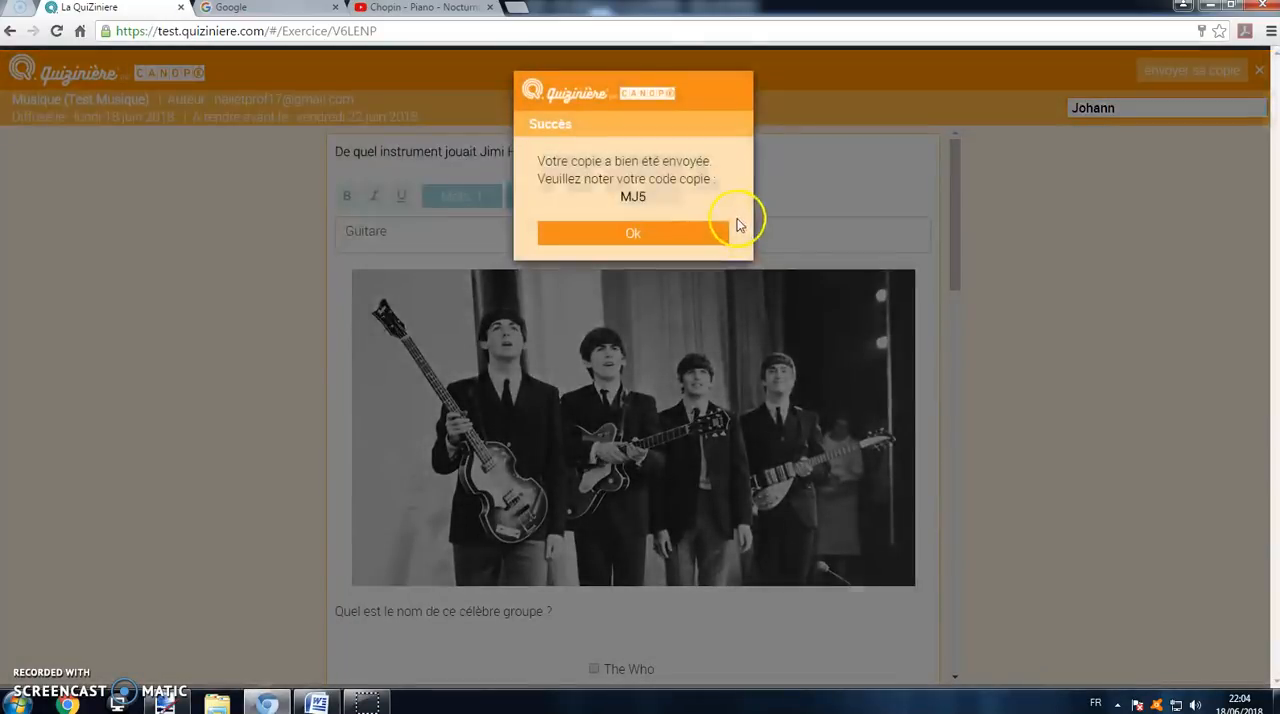
Step: Copy the copy code from the confirmation message into the Word document below the exercise code, replacing the text there
right_click(622, 199)
left_click(658, 209)
left_click(318, 700)
left_click_drag(915, 375, 157, 286)
key("Delete")
right_click(246, 260)
left_click(276, 303)
Step: Enlarge the font size of the pasted copy code in the Word document
double_click(219, 233)
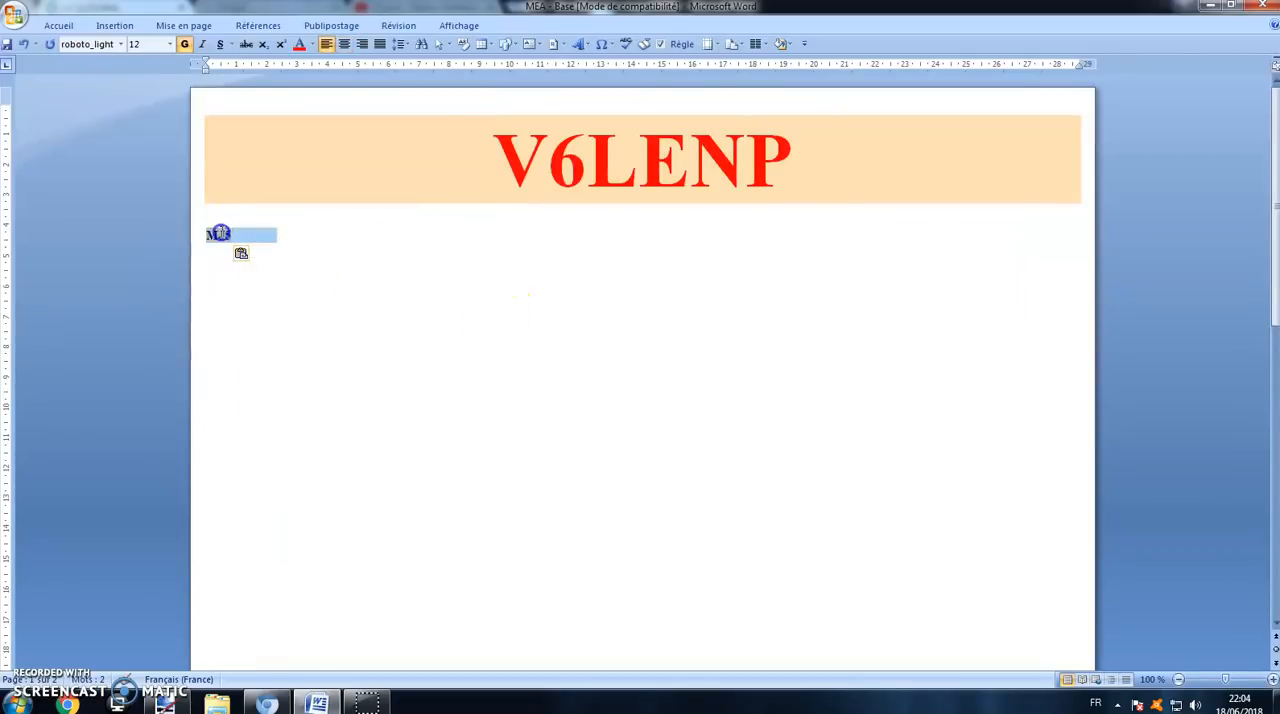
left_click(172, 45)
left_click(166, 251)
left_click(408, 382)
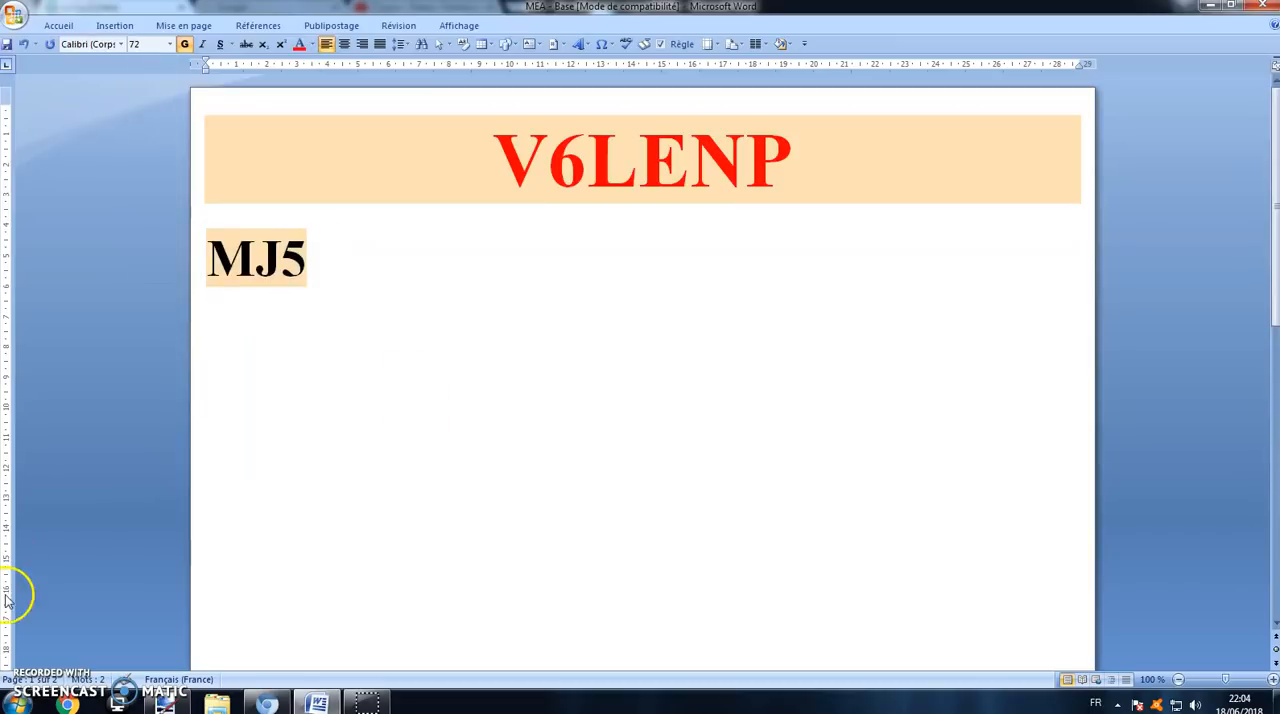
Step: Close the submission confirmation in the browser and copy the large red exercise code from the Word document
left_click(267, 704)
left_click(630, 234)
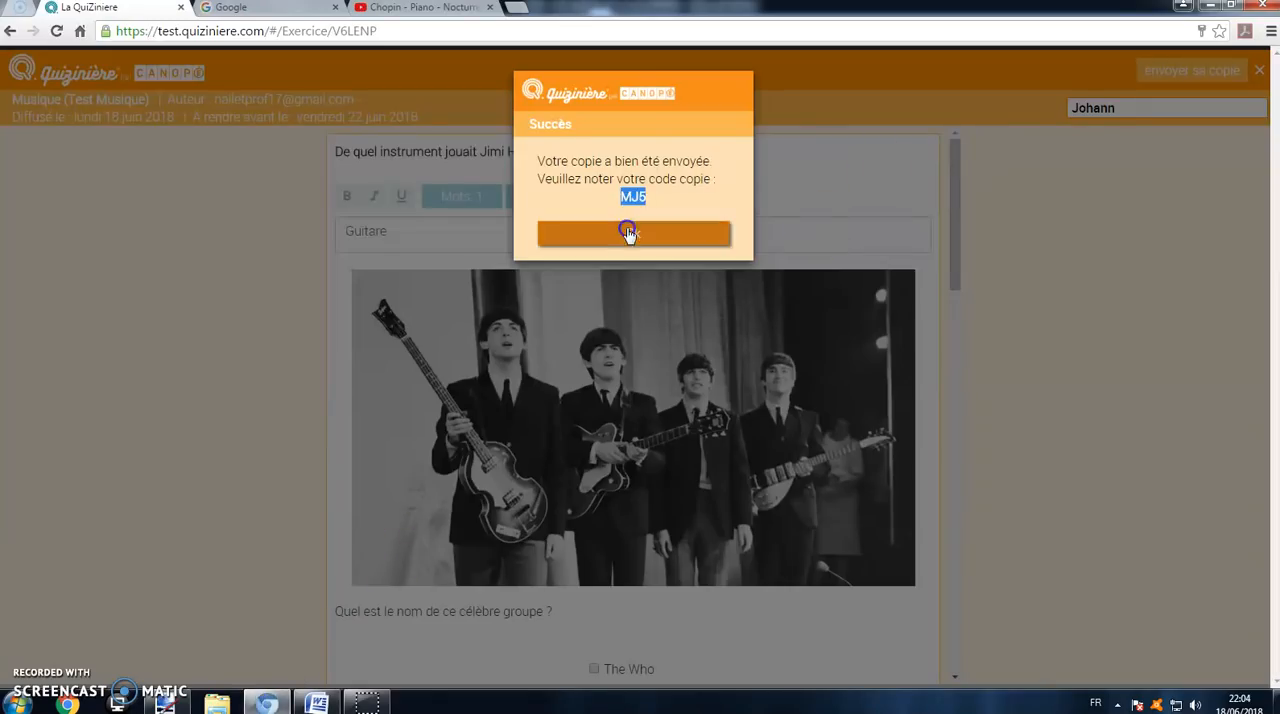
left_click(437, 288)
right_click(443, 291)
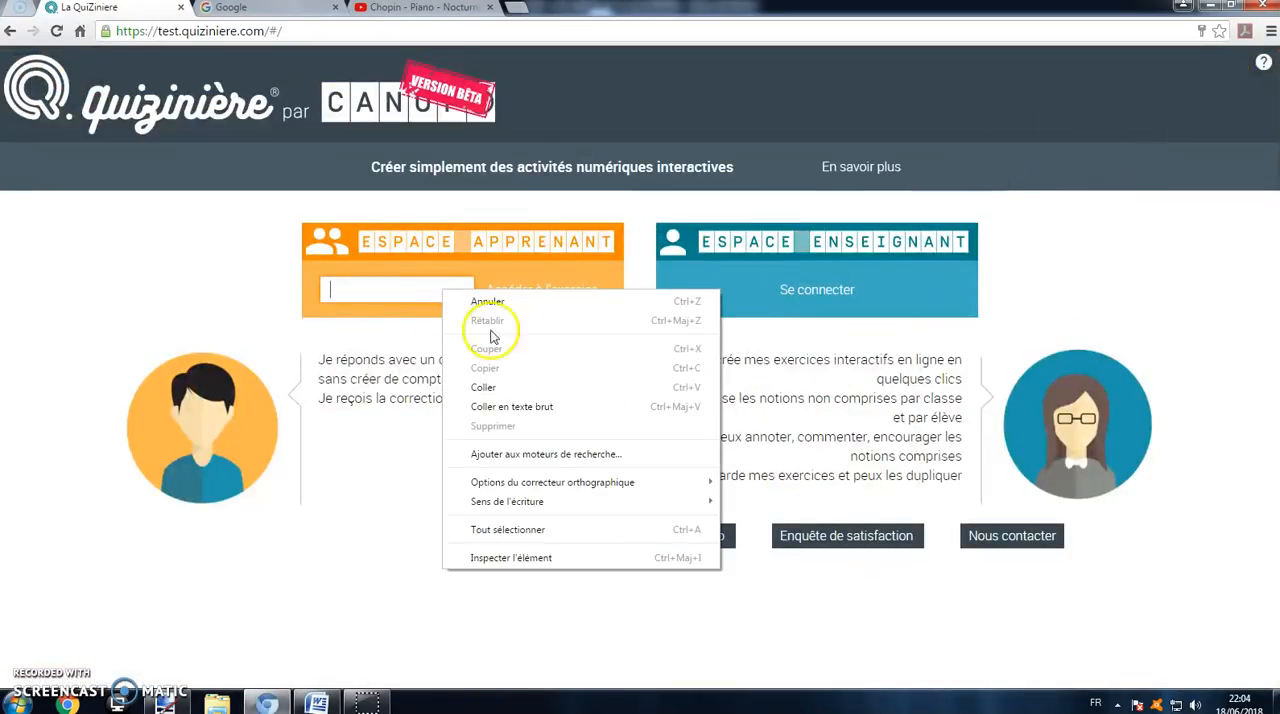
left_click(318, 702)
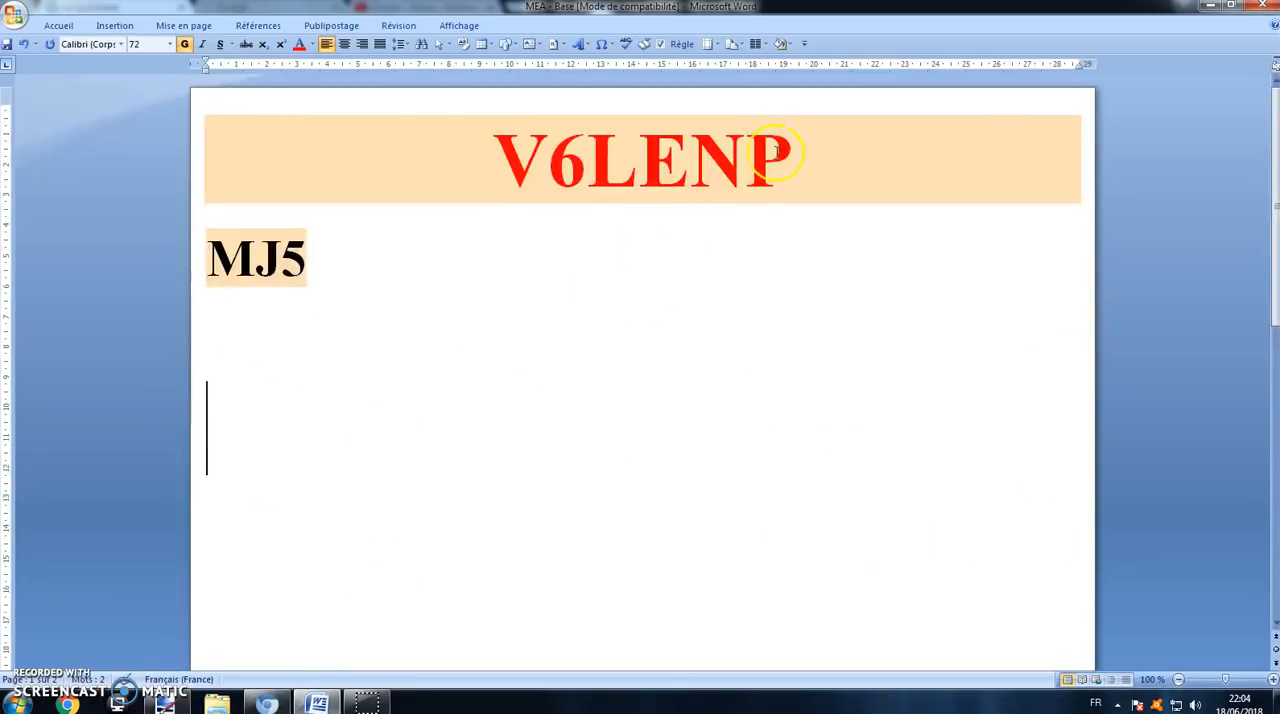
left_click_drag(795, 160, 518, 160)
right_click(573, 167)
left_click(610, 188)
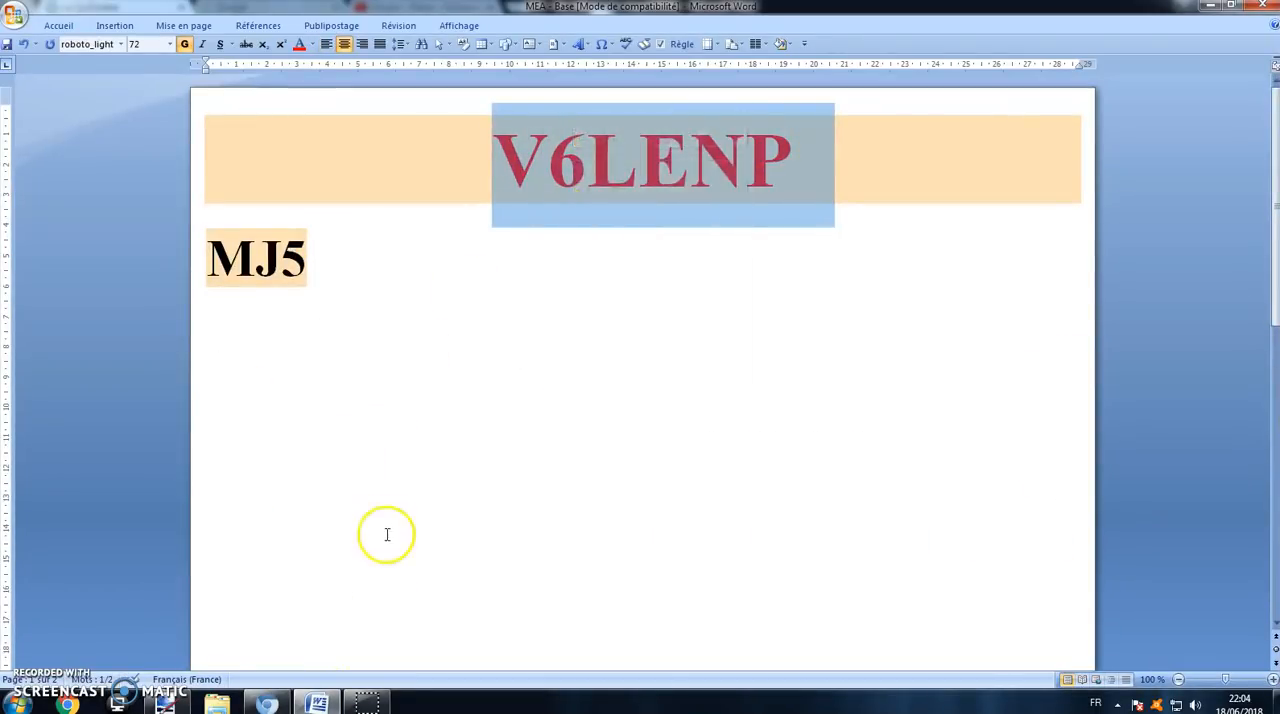
Step: Switch to the browser and open the exercise from the learner space with the copied exercise code
left_click(267, 704)
left_click(447, 289)
right_click(428, 287)
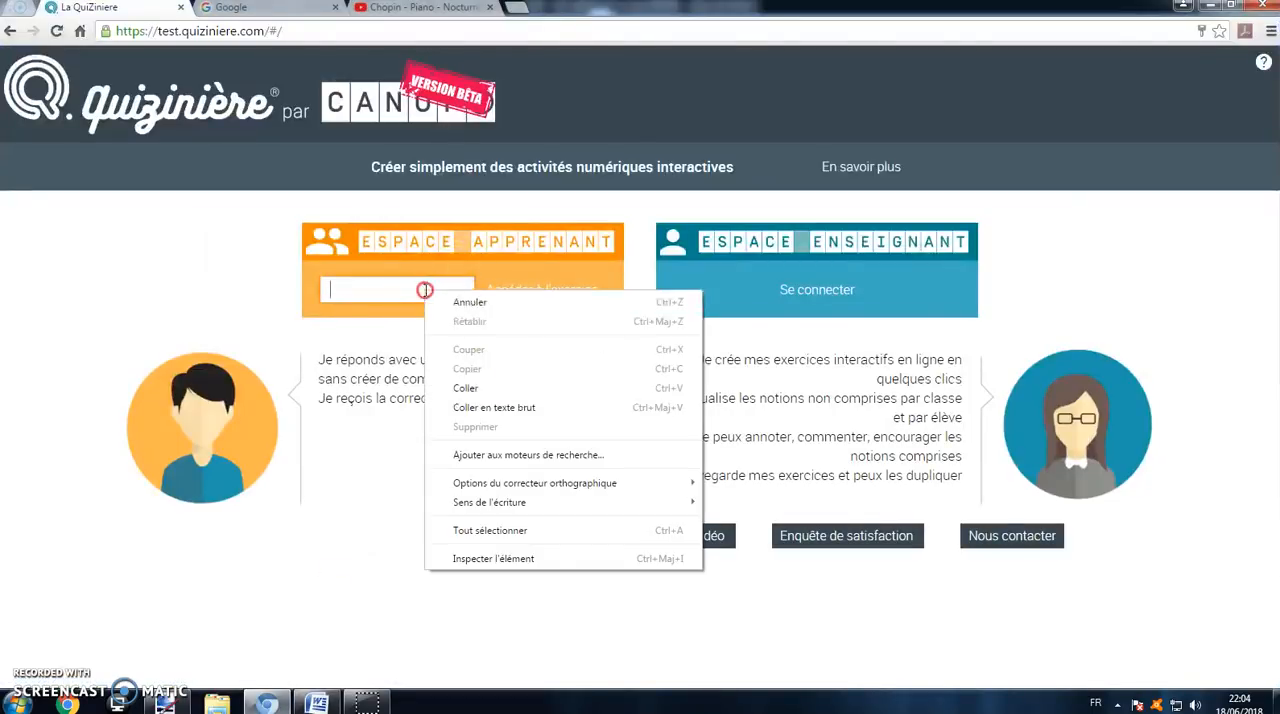
left_click(455, 380)
left_click(544, 293)
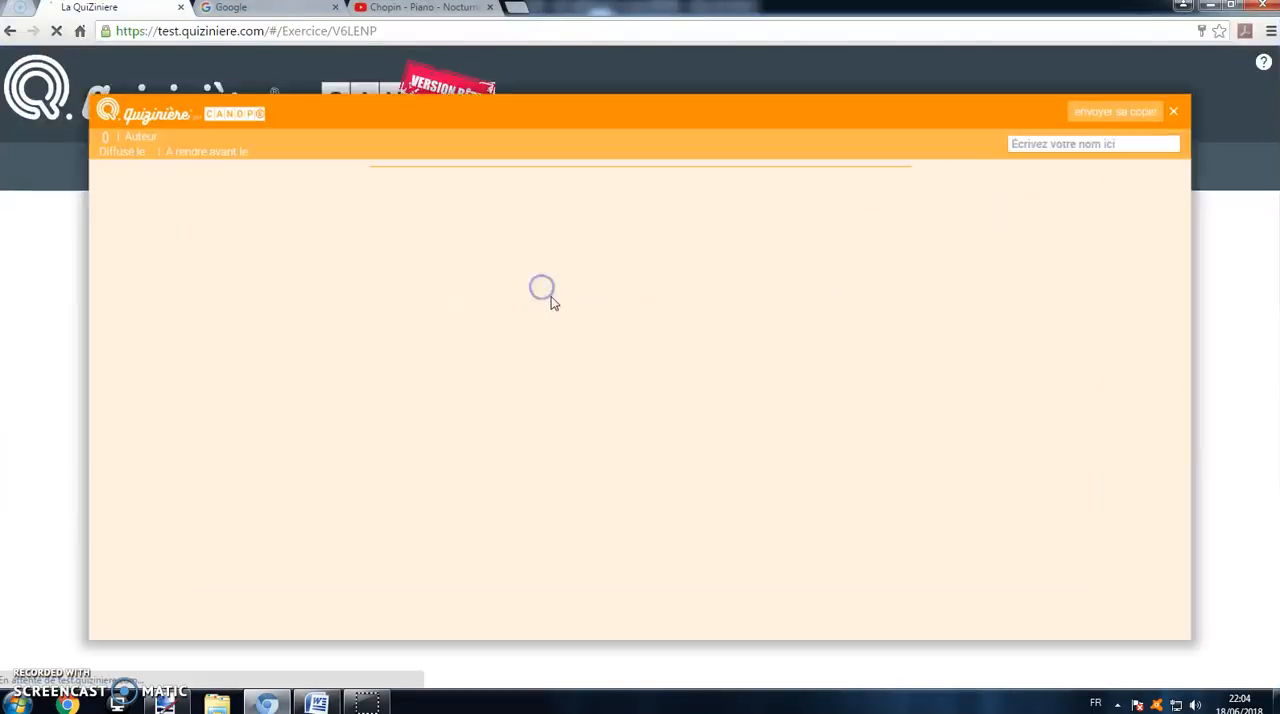
Step: Answer "Guitare" for Jimi Hendrix's instrument and select Rolling Stones as the name of the band
left_click(553, 246)
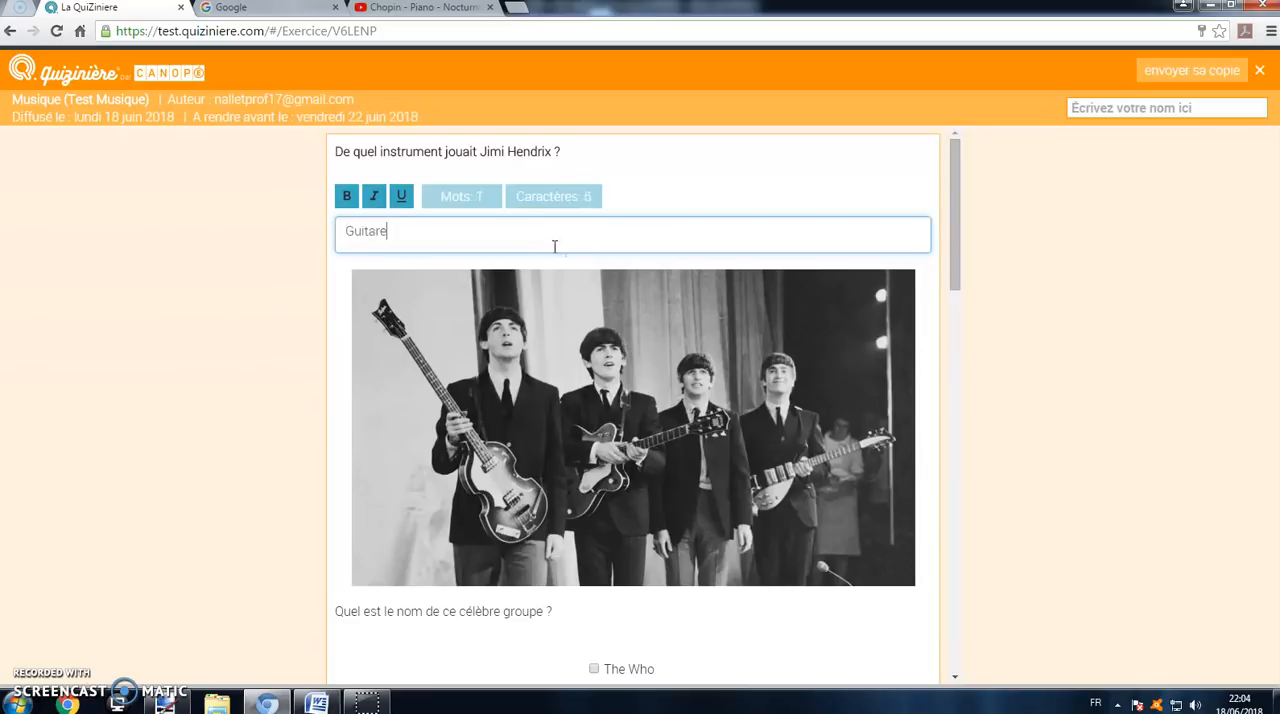
scroll(555, 246, "down", 3)
left_click(594, 468)
Step: Match Guitare with A cordes, Tambour with A vent, and Trompette with A percussion
scroll(598, 472, "down", 2)
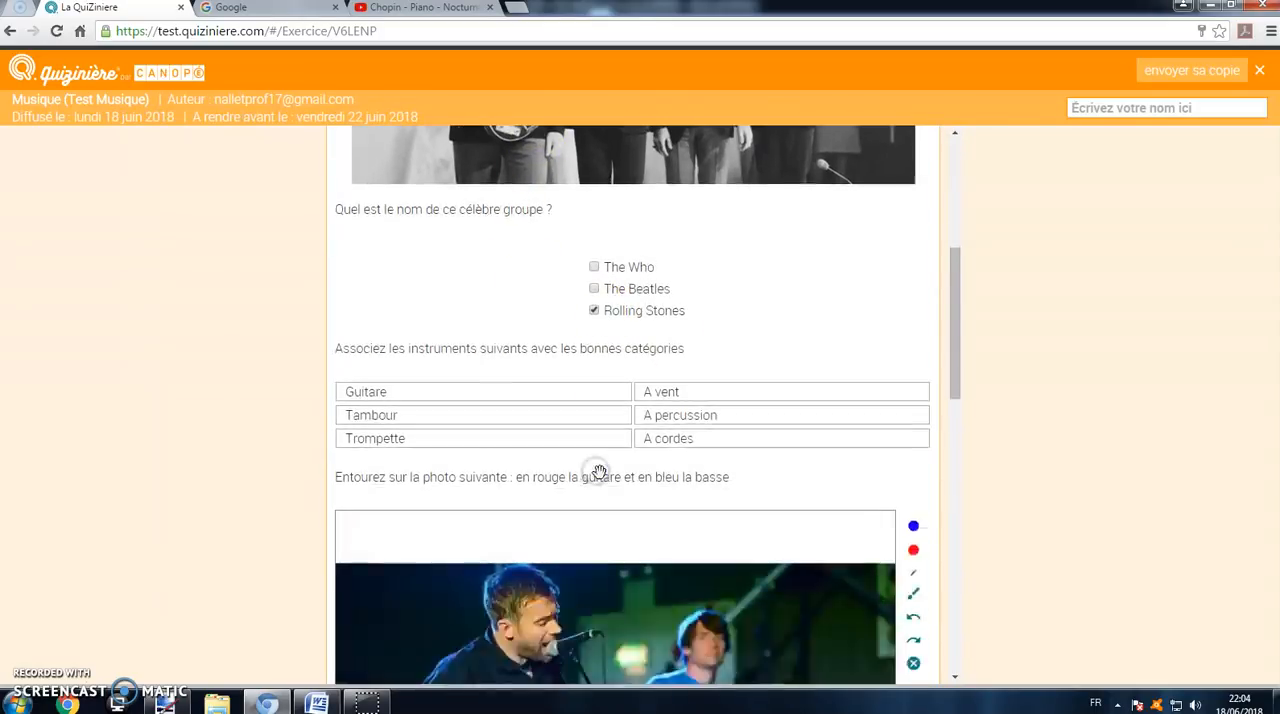
scroll(598, 472, "up", 1)
mouse_move(697, 495)
left_mouse_down()
mouse_move(691, 528)
mouse_move(683, 496)
left_mouse_up()
Step: Circle the bass in red and the acoustic guitar in blue on the photo
scroll(686, 480, "down", 4)
left_click(913, 228)
mouse_move(697, 420)
left_mouse_down()
mouse_move(820, 429)
mouse_move(745, 382)
left_mouse_up()
left_click(913, 204)
mouse_move(530, 412)
left_mouse_down()
mouse_move(487, 541)
mouse_move(563, 385)
left_mouse_up()
Step: Select Un piano for the video's instrument and Saxophone and Basse as wind instruments, and enter the second student's name
scroll(616, 450, "down", 6)
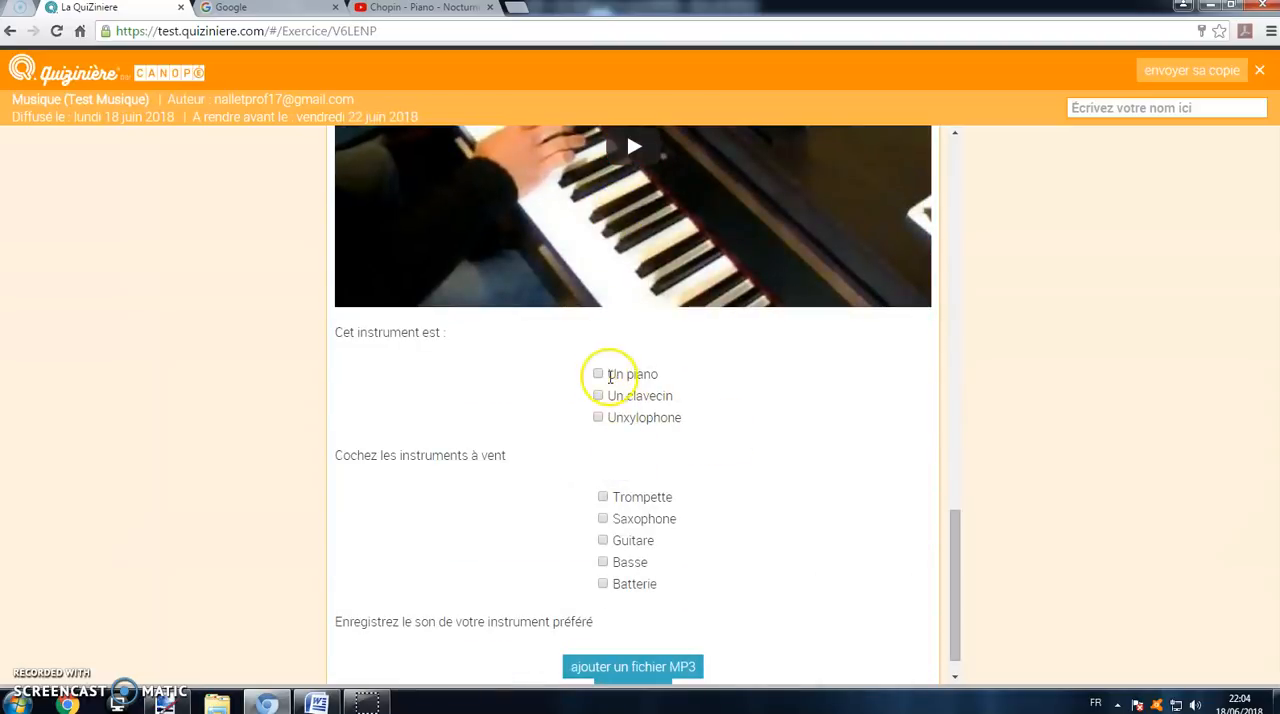
scroll(621, 466, "down", 1)
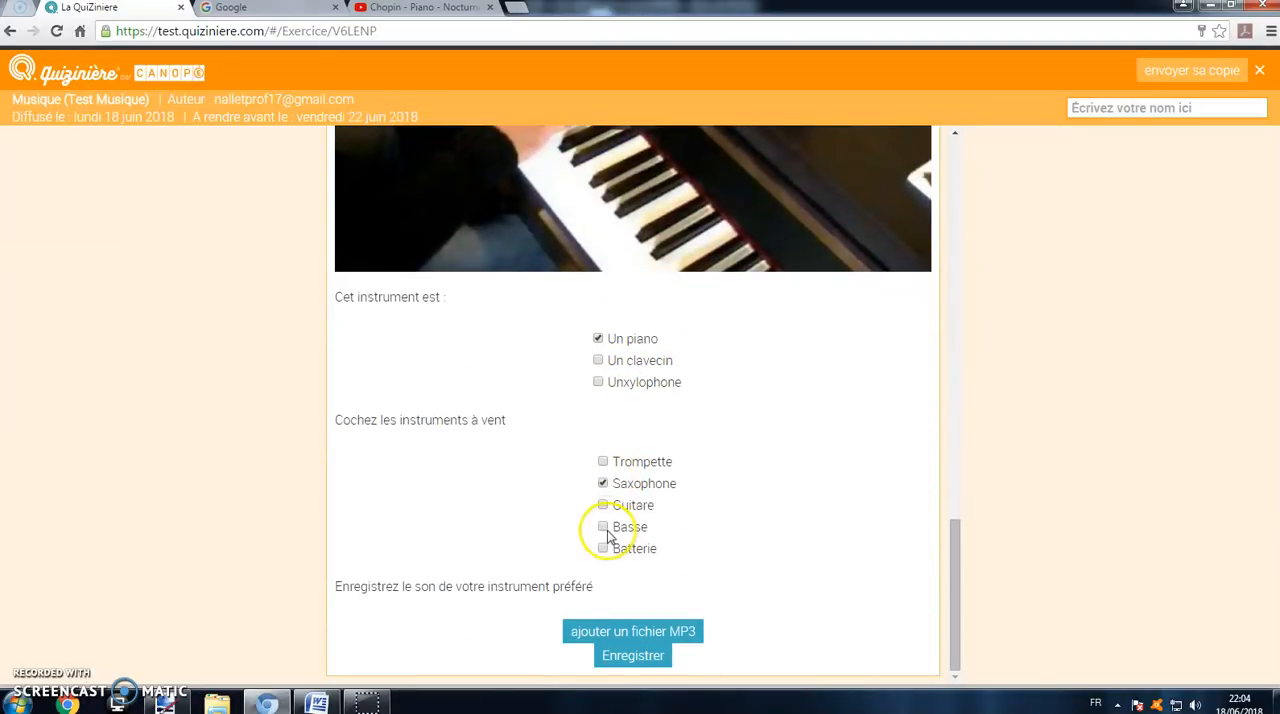
left_click(1122, 114)
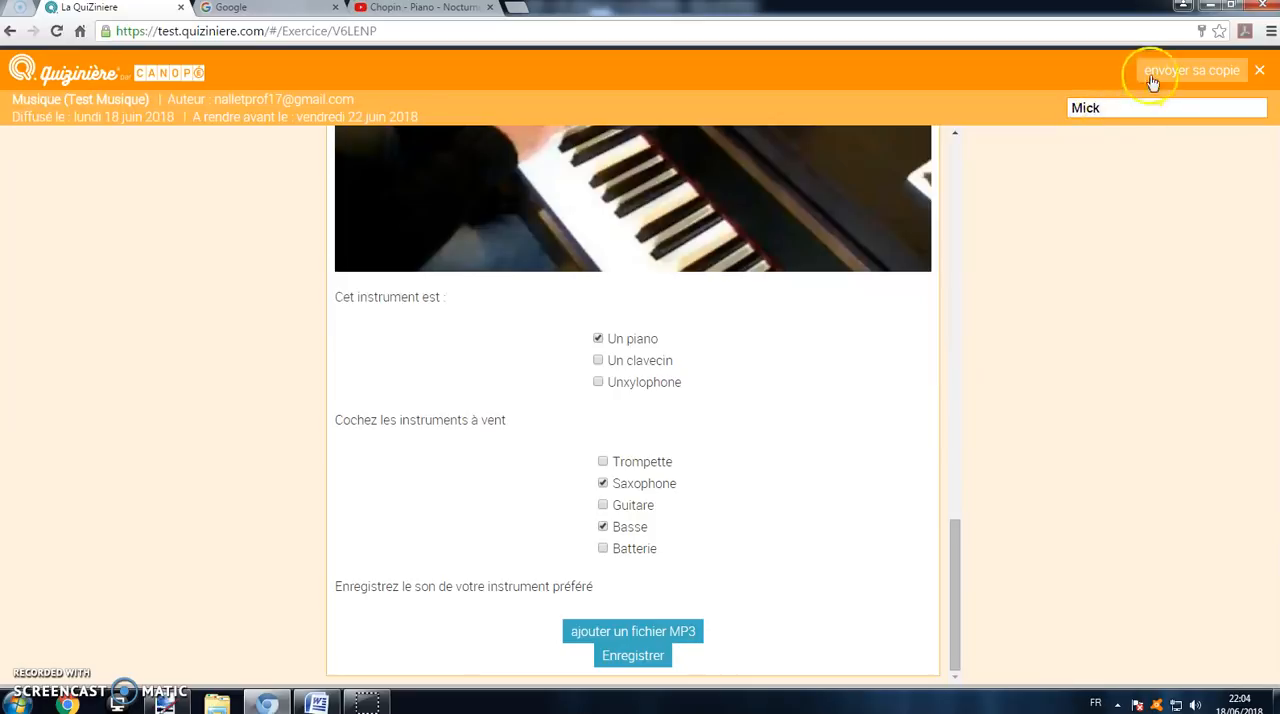
Step: Submit the second student's copy and close the confirmation showing its copy code
left_click(1153, 82)
left_click(659, 220)
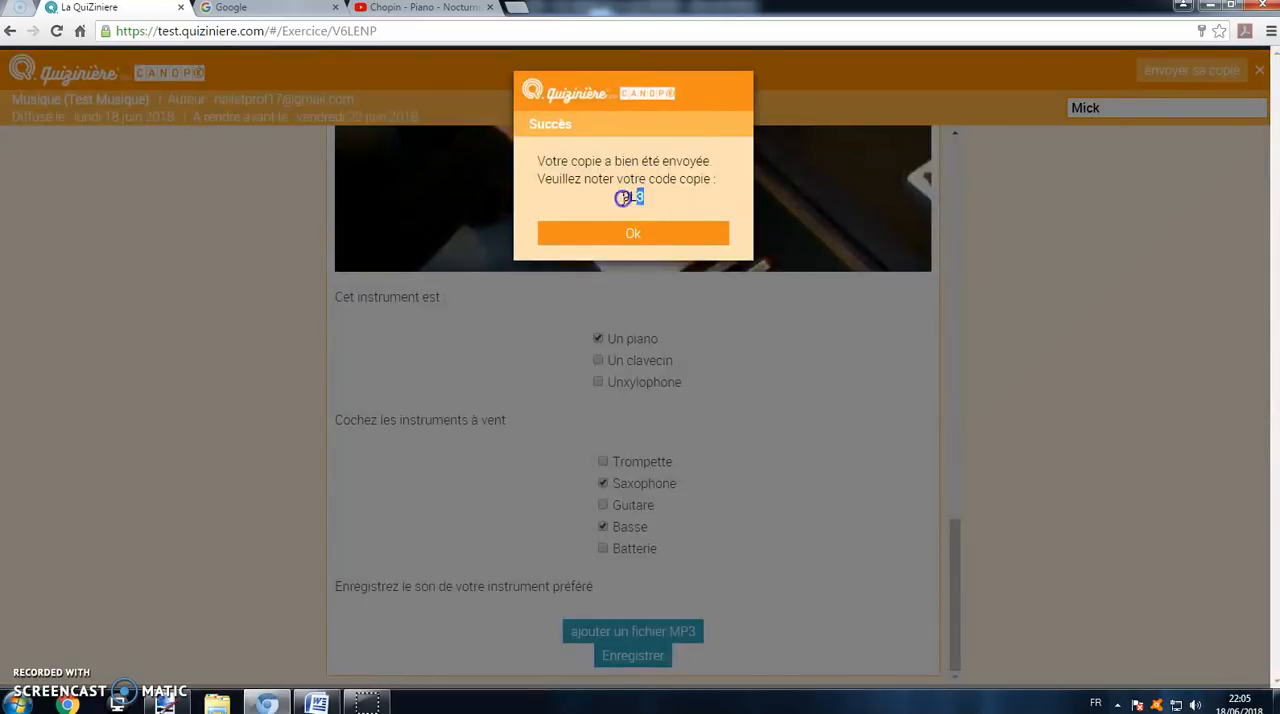
right_click(636, 200)
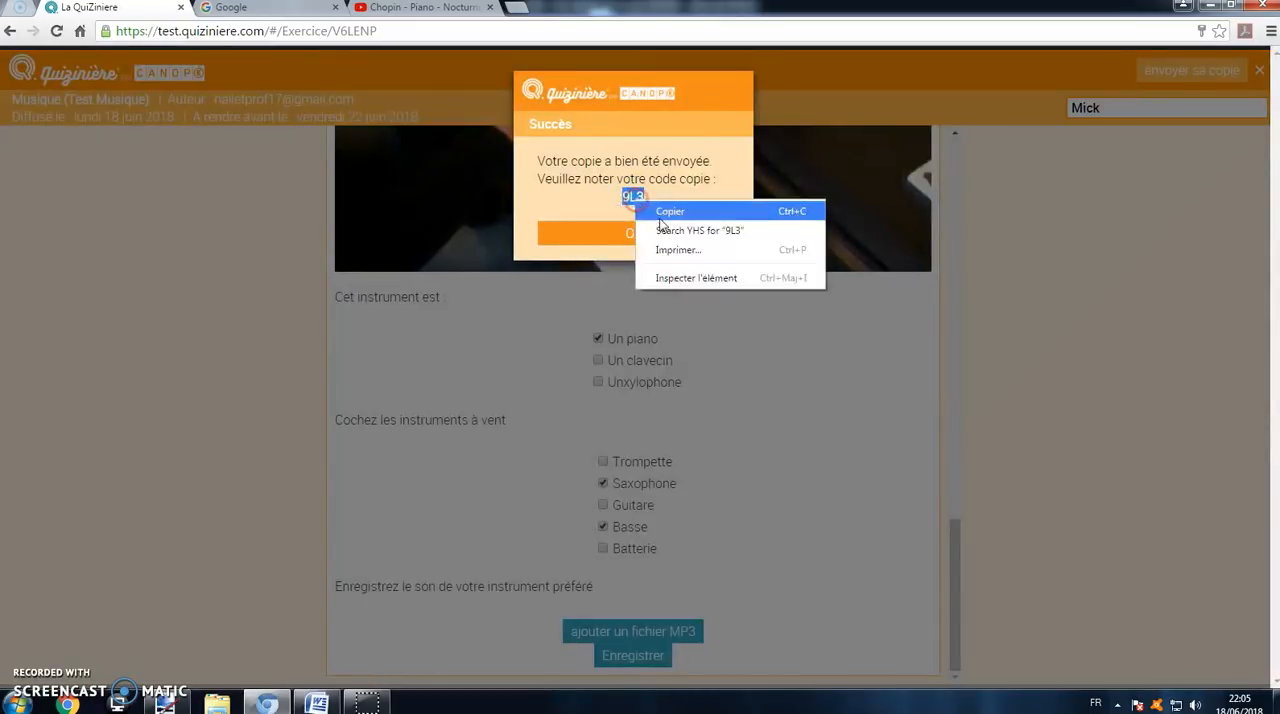
left_click(612, 240)
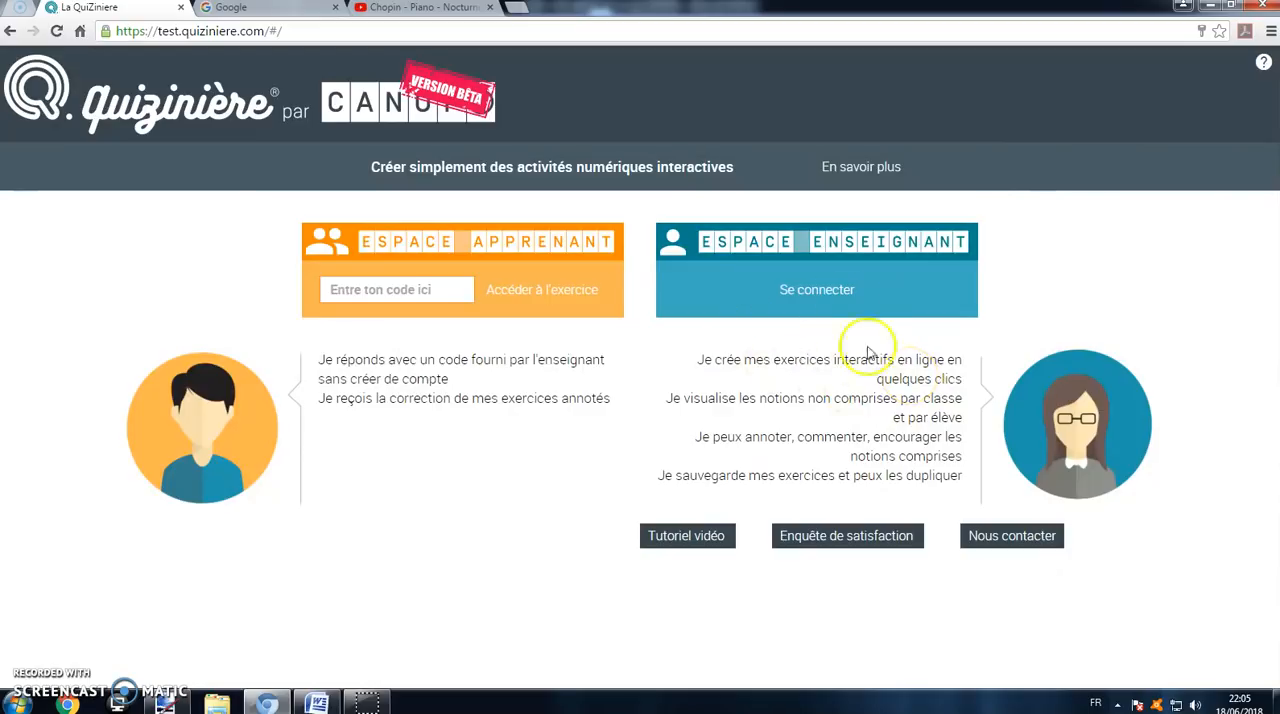
Step: Sign in to the teacher space with the account e-mail and password
left_click(835, 289)
left_click(490, 177)
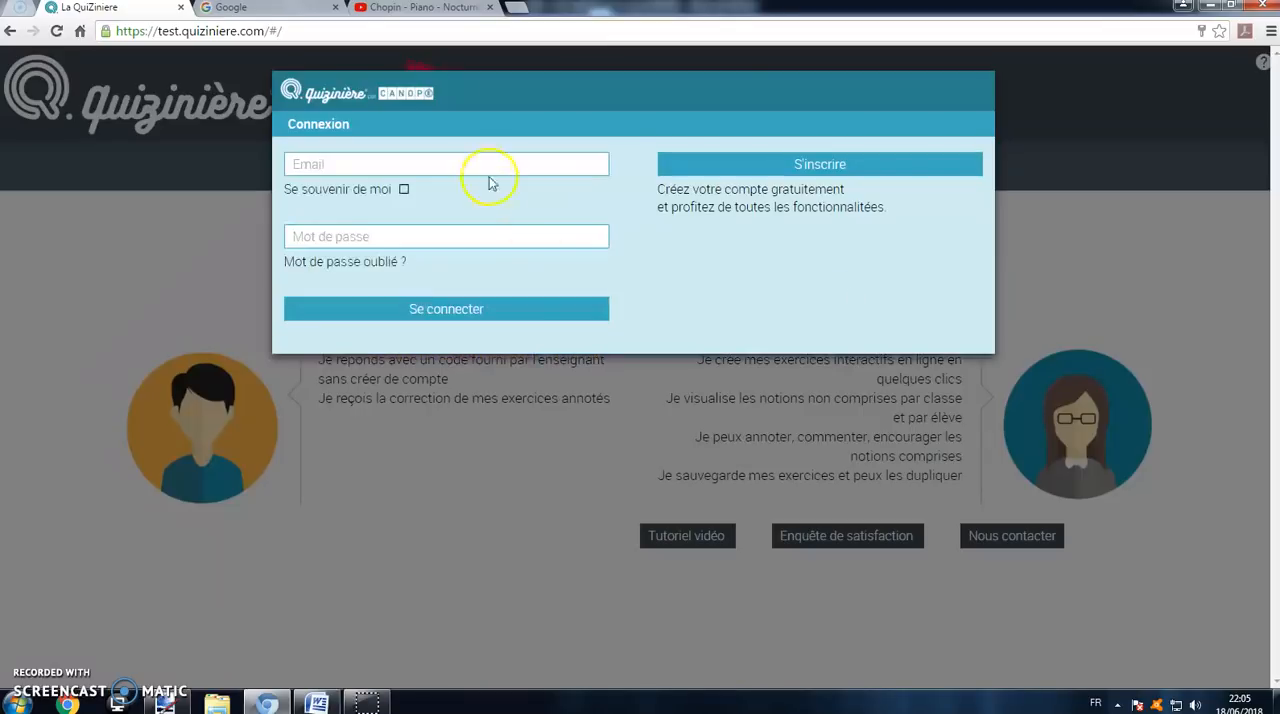
type("nal")
left_click(468, 186)
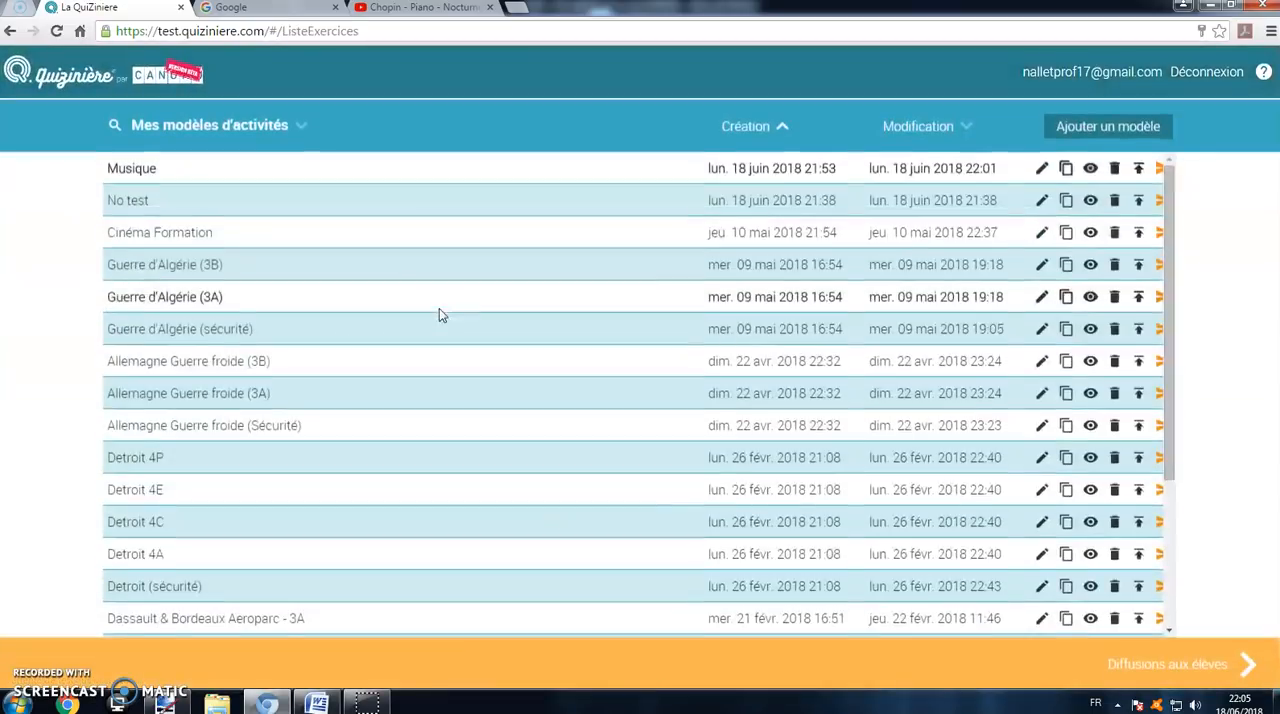
Step: Open the first student's copy in the "Test Musique" distribution and rate the Jimi Hendrix answer 100%
left_click(1160, 667)
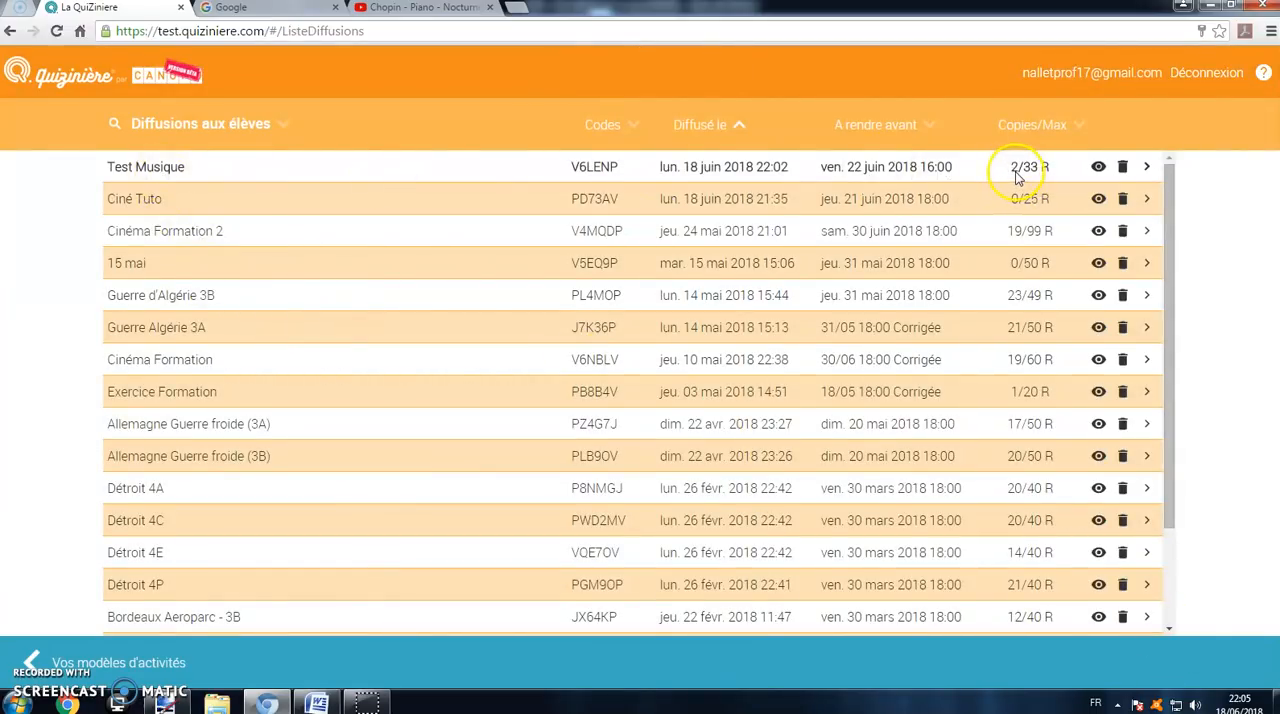
left_click(1150, 170)
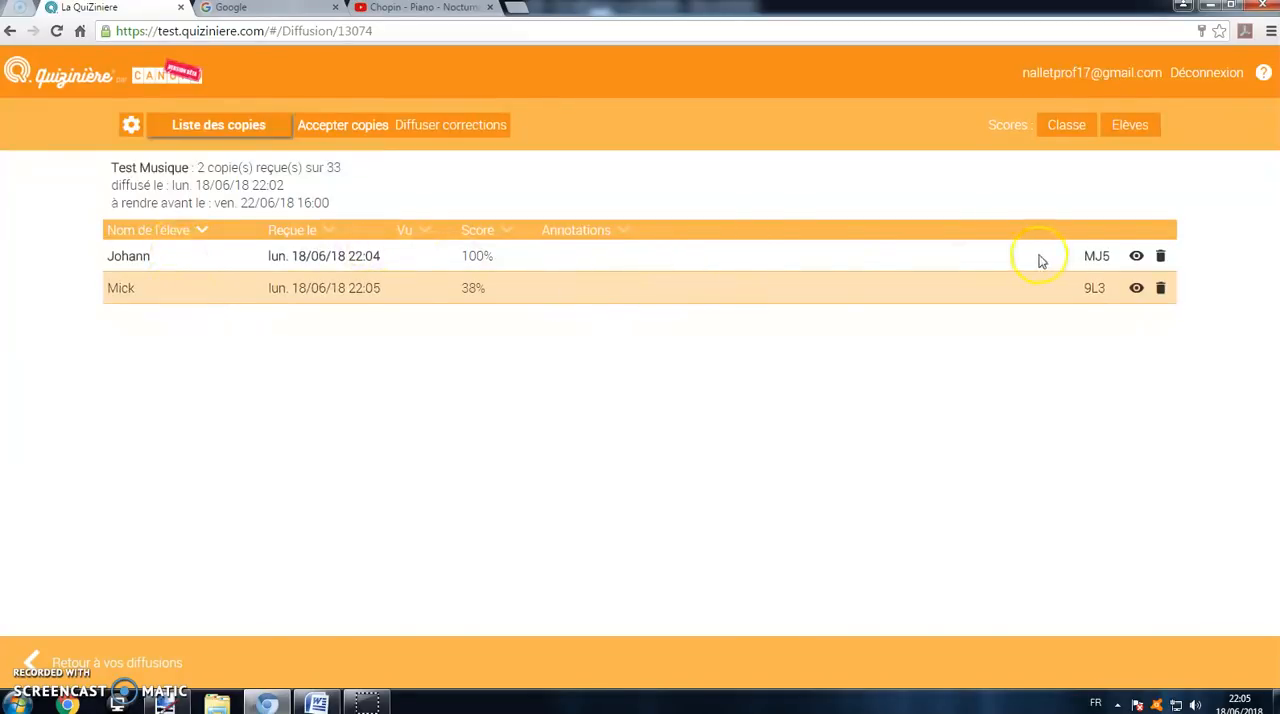
left_click(1136, 256)
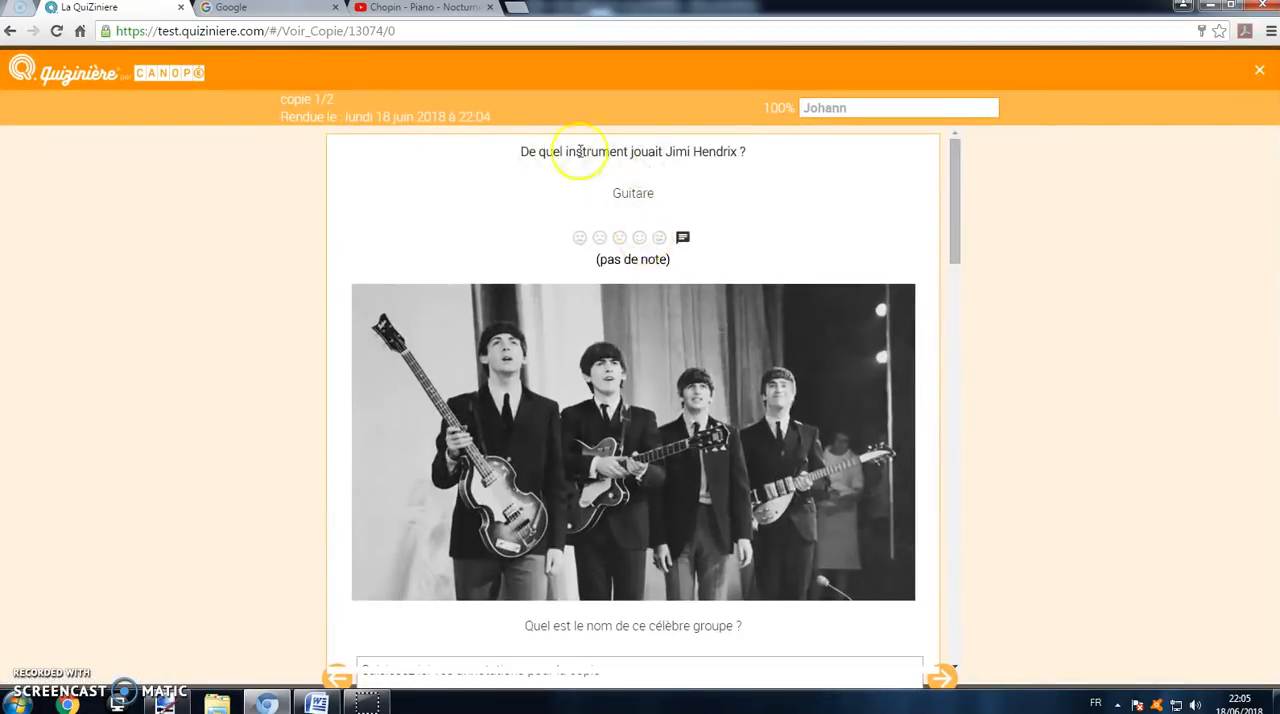
left_click(659, 237)
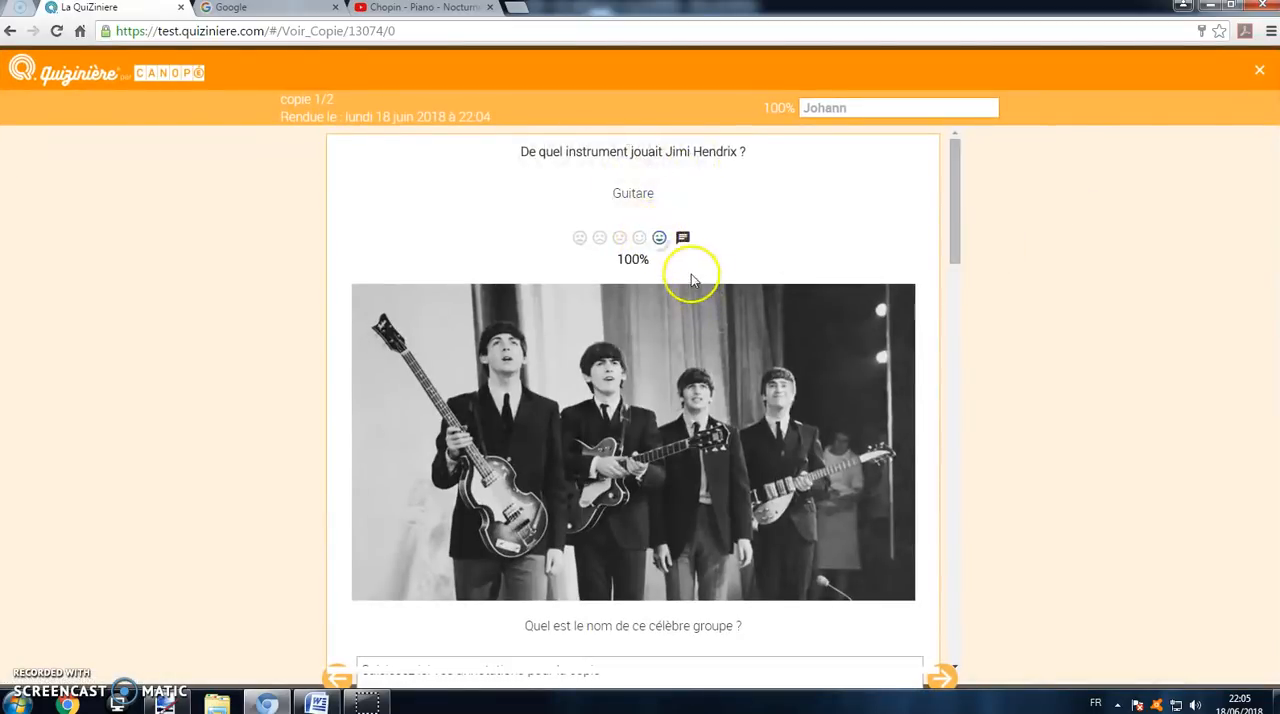
Step: Review the remaining answers of the first student's copy and annotate the copy with "Très bonne copie. Bravo"
scroll(690, 272, "down", 3)
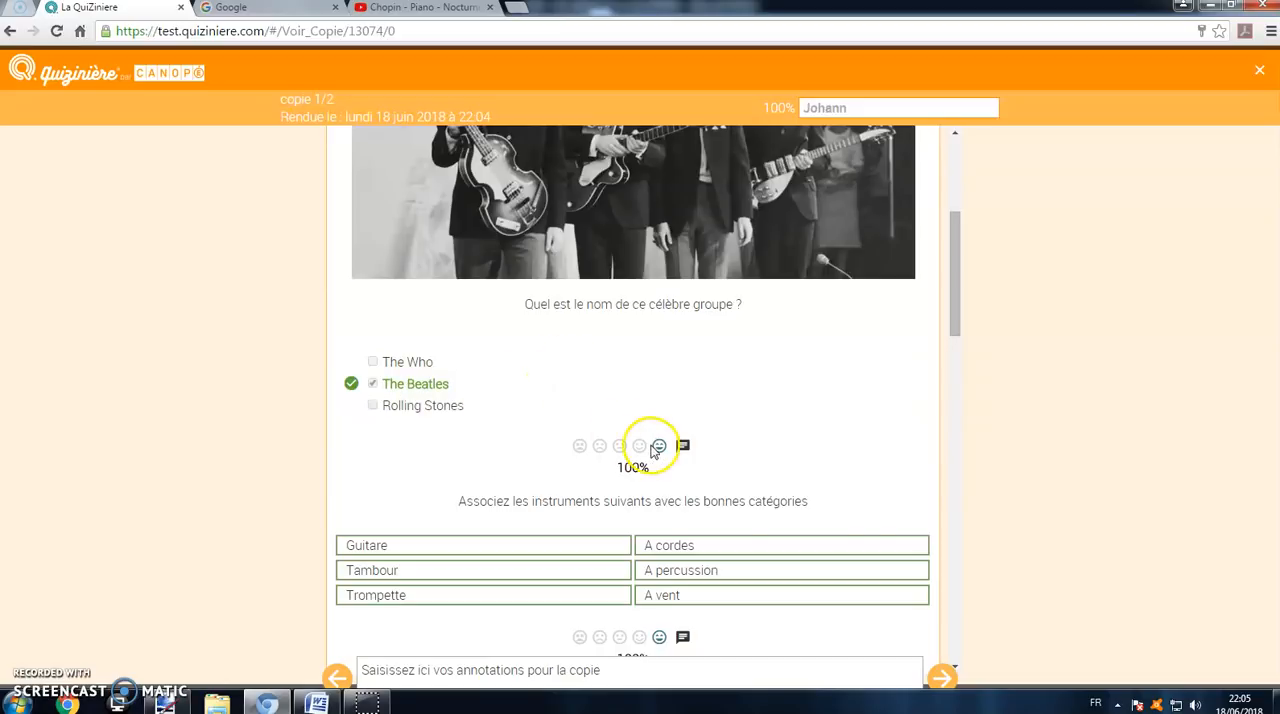
scroll(657, 449, "down", 2)
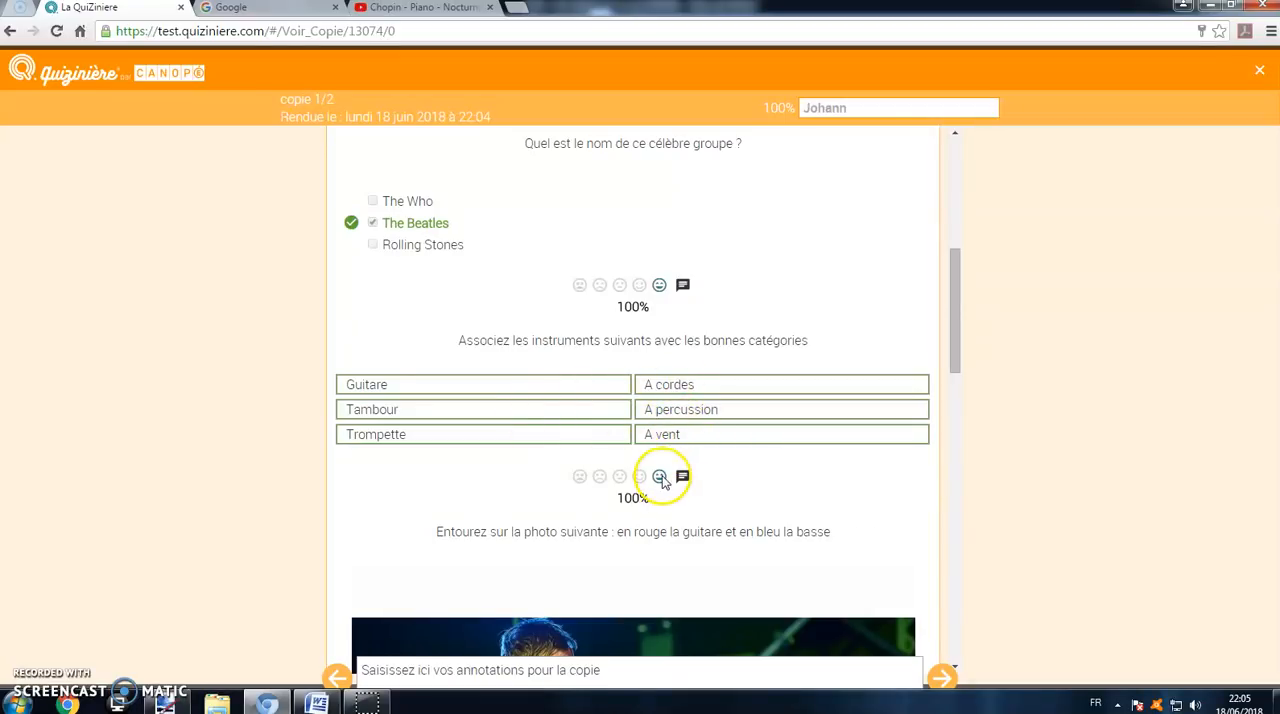
scroll(662, 472, "down", 3)
scroll(640, 420, "down", 3)
scroll(626, 366, "up", 3)
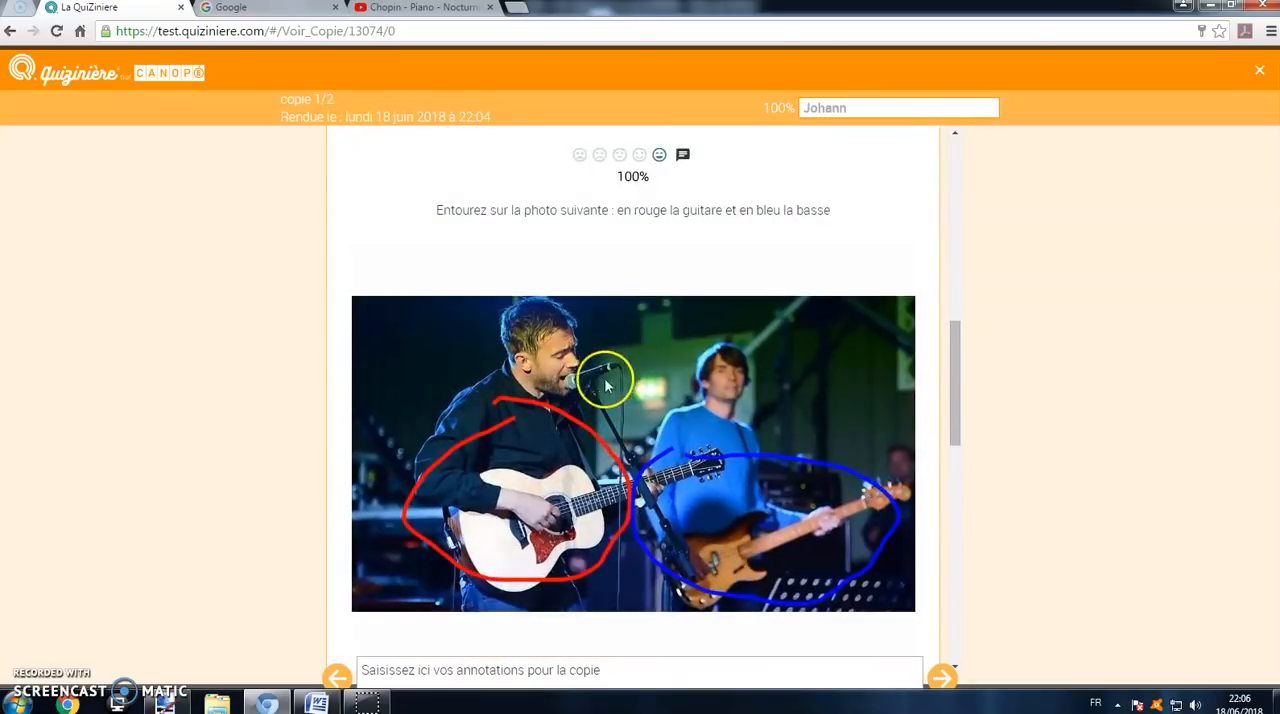
scroll(672, 482, "down", 2)
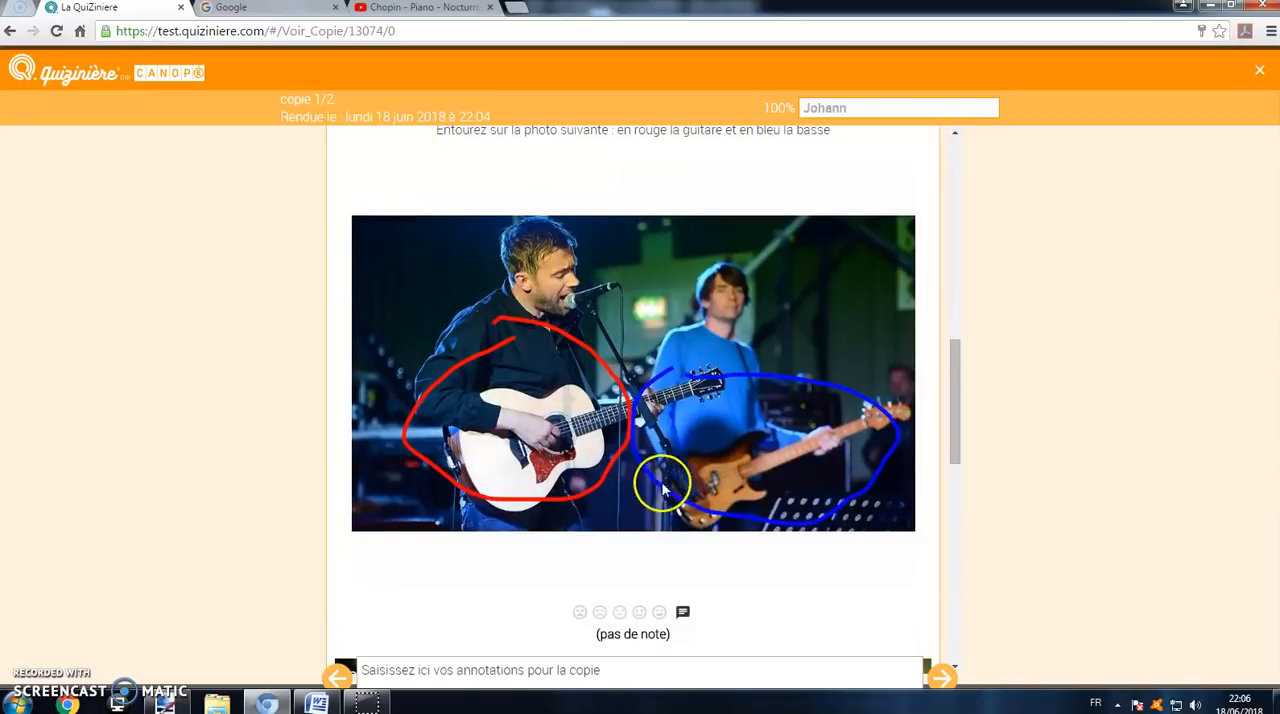
scroll(700, 515, "down", 6)
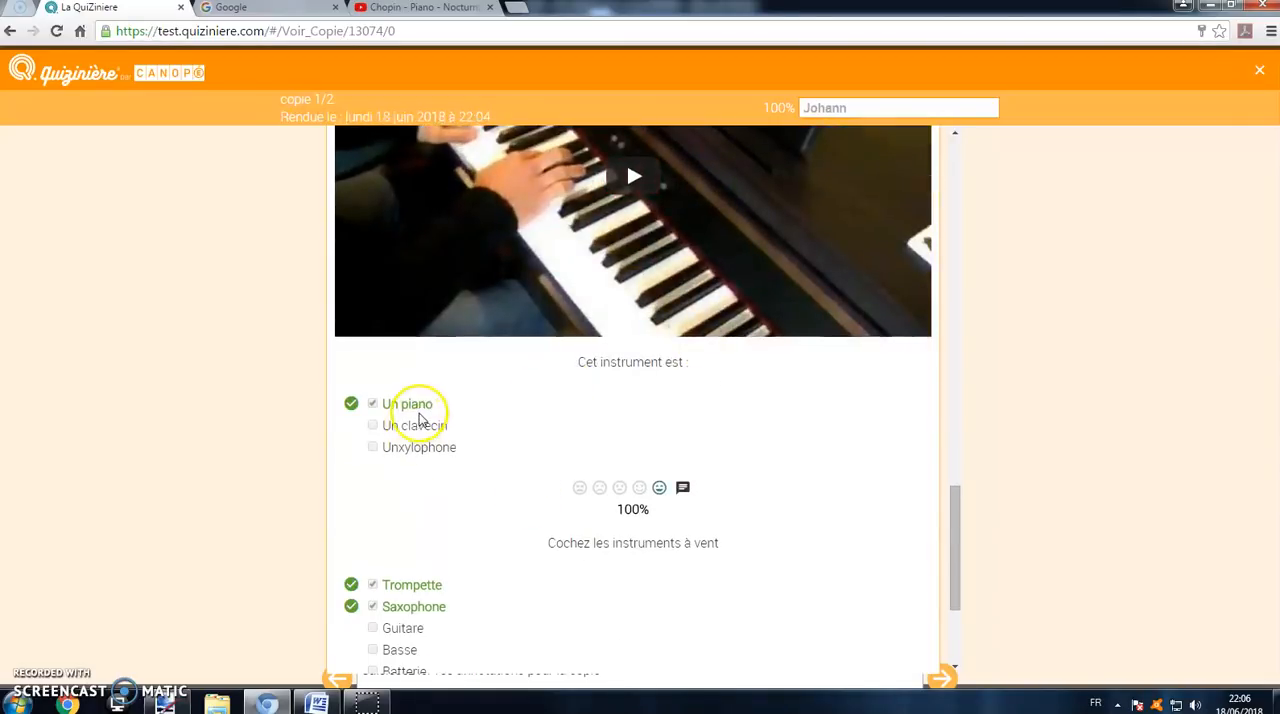
scroll(414, 409, "down", 3)
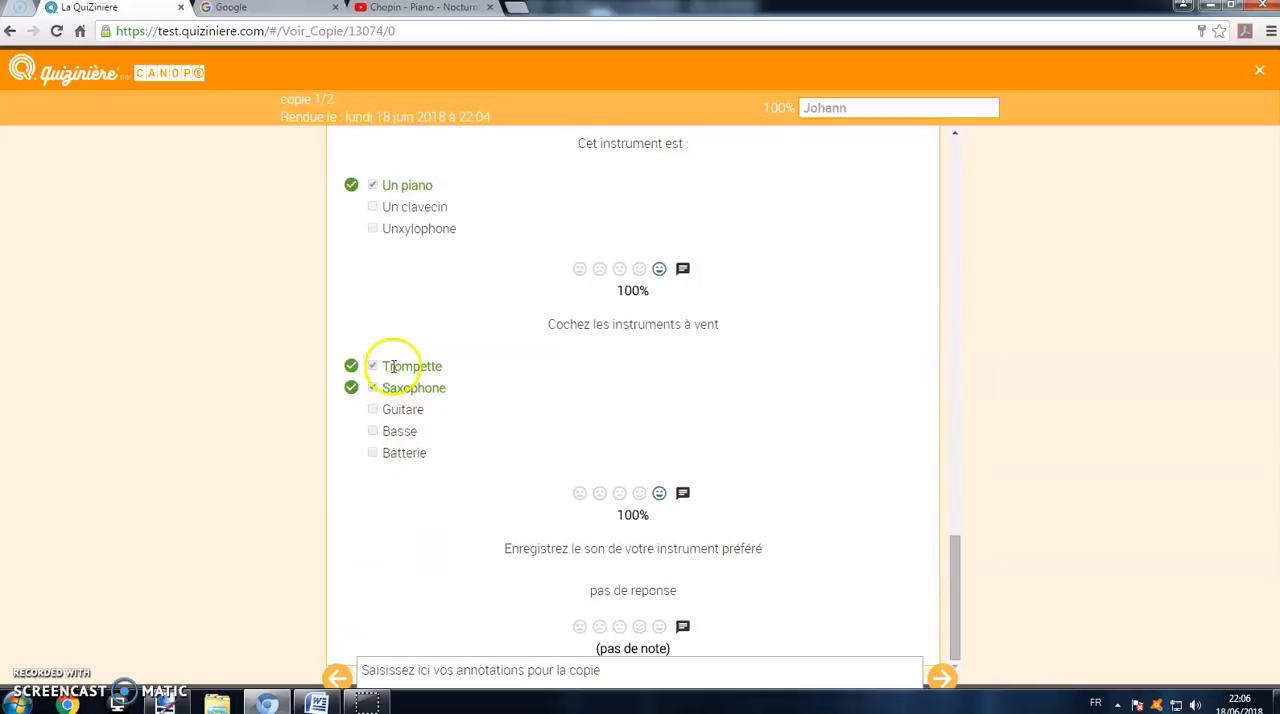
left_click(605, 677)
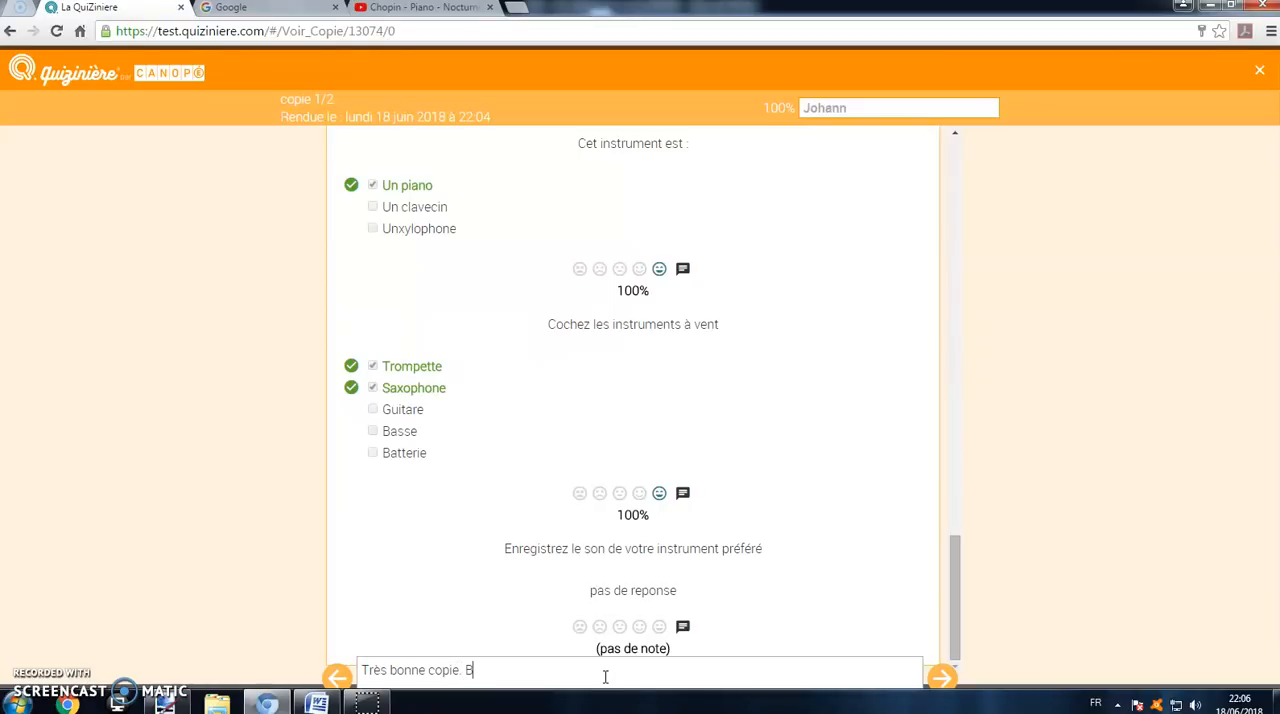
Step: Go to the second student's copy and rate its Jimi Hendrix answer 100%
left_click(943, 678)
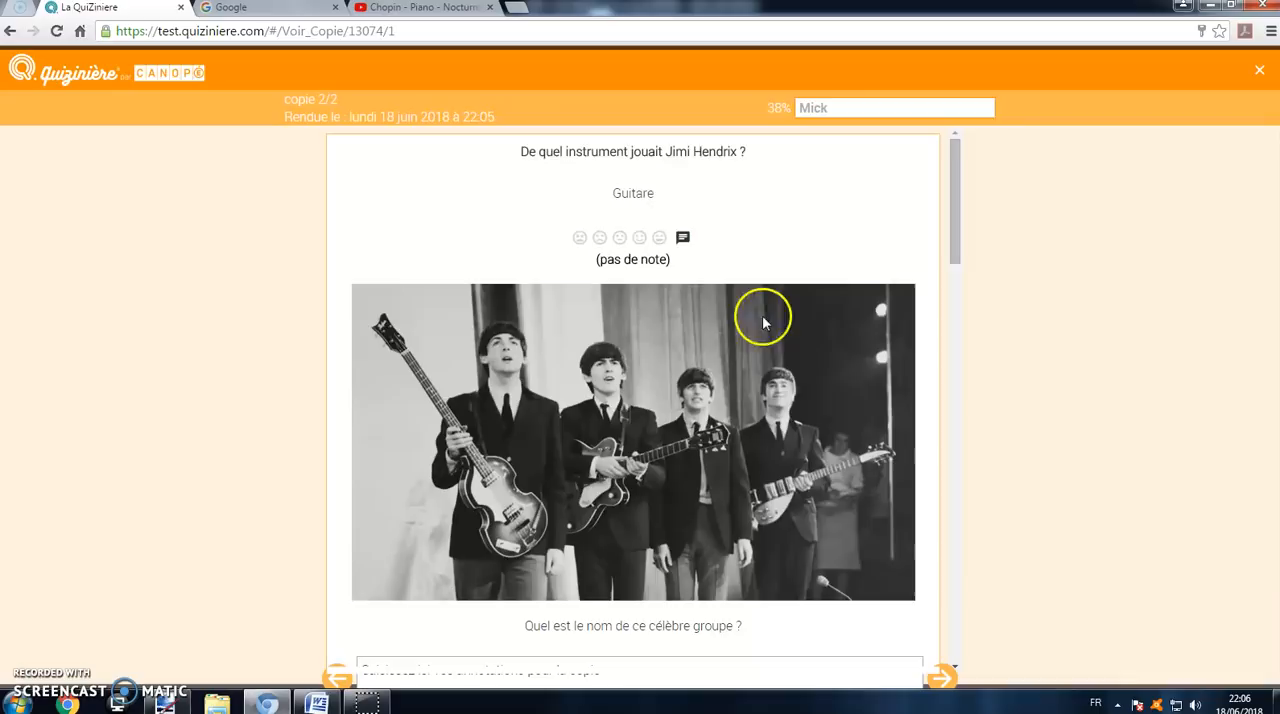
left_click(659, 237)
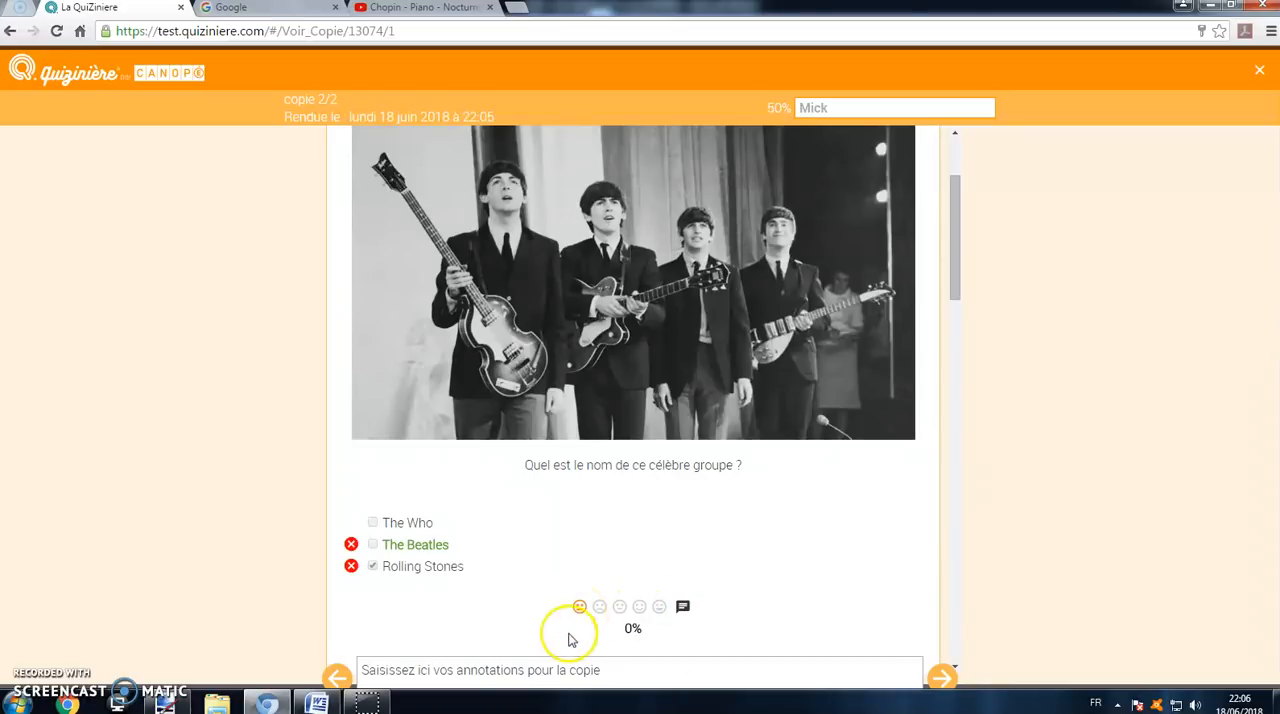
Step: Add the comment "Attention revoir les groupes de rock anglais" to the second student's answer on the famous group question
left_click(682, 607)
scroll(684, 617, "down", 1)
left_click(666, 500)
type("Att")
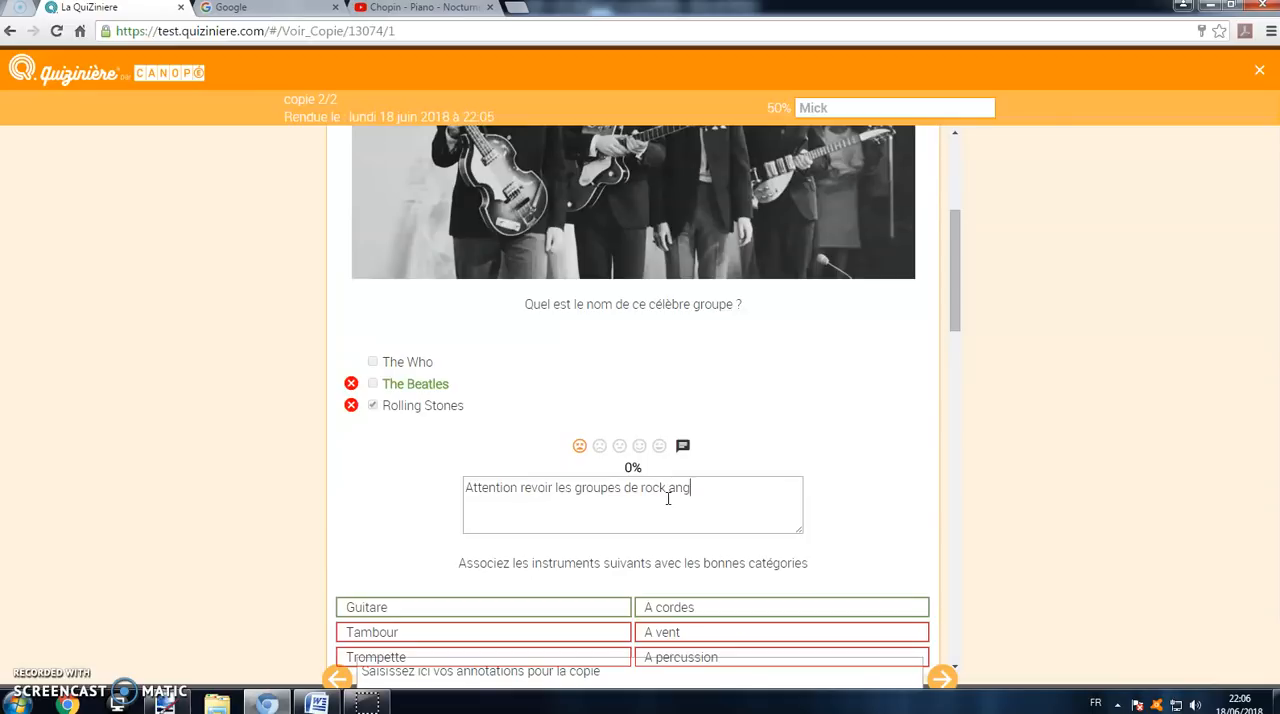
Step: Add the comment "Faire le point sur les catégories" to the instrument matching answer
scroll(760, 440, "down", 3)
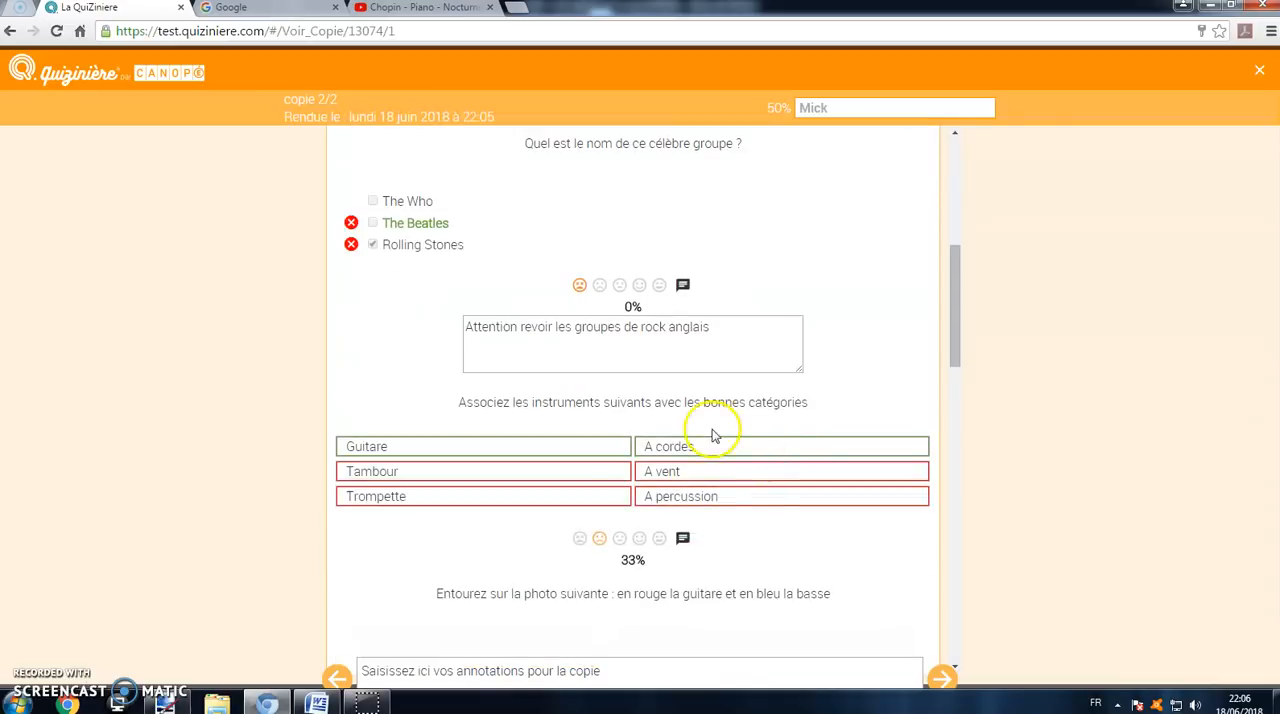
left_click(681, 457)
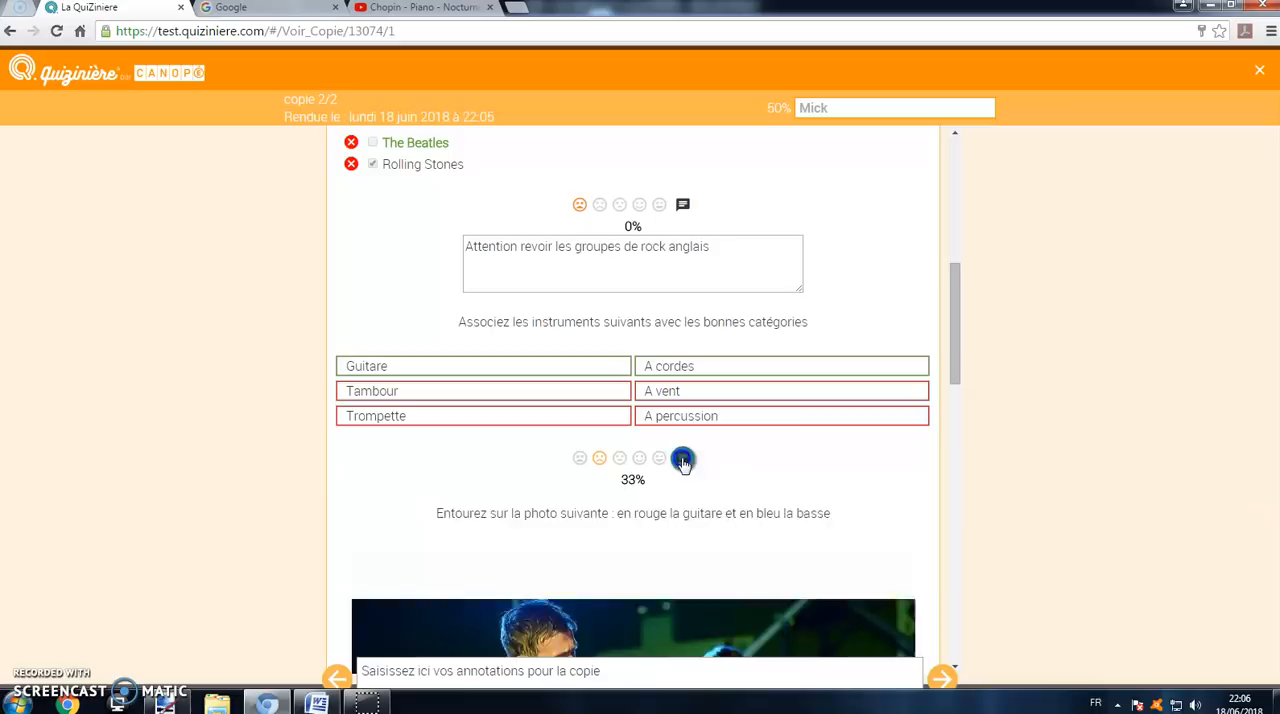
left_click(620, 507)
type("Faire le point sur les catégo")
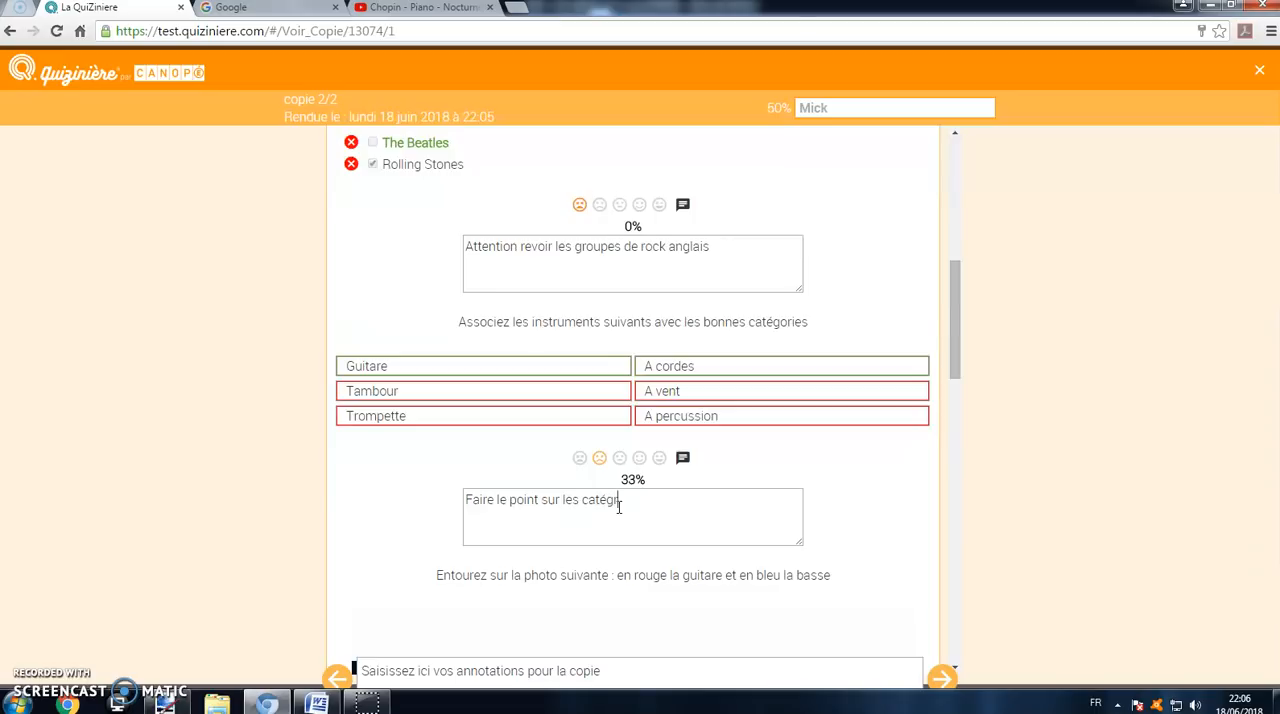
Step: Rate the circled guitar and bass photo answer 100%, then annotate the whole copy with "Des bons éléments." and close it
scroll(600, 460, "down", 8)
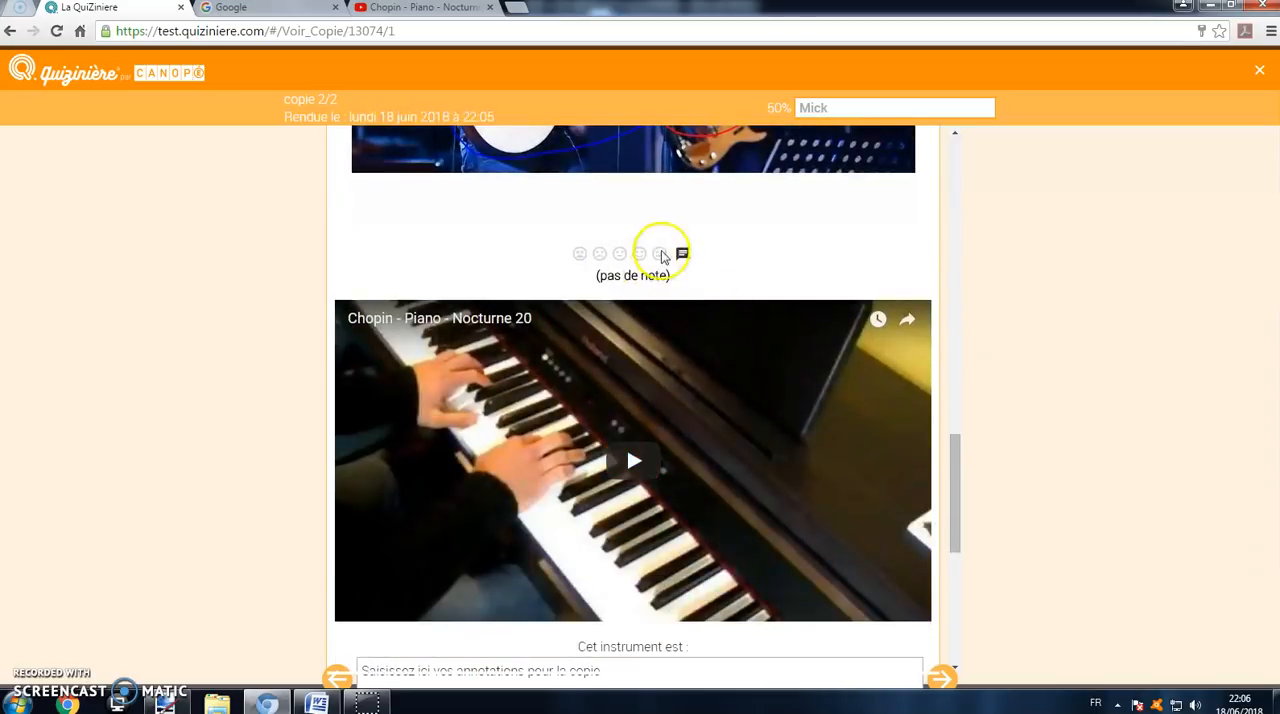
left_click(660, 254)
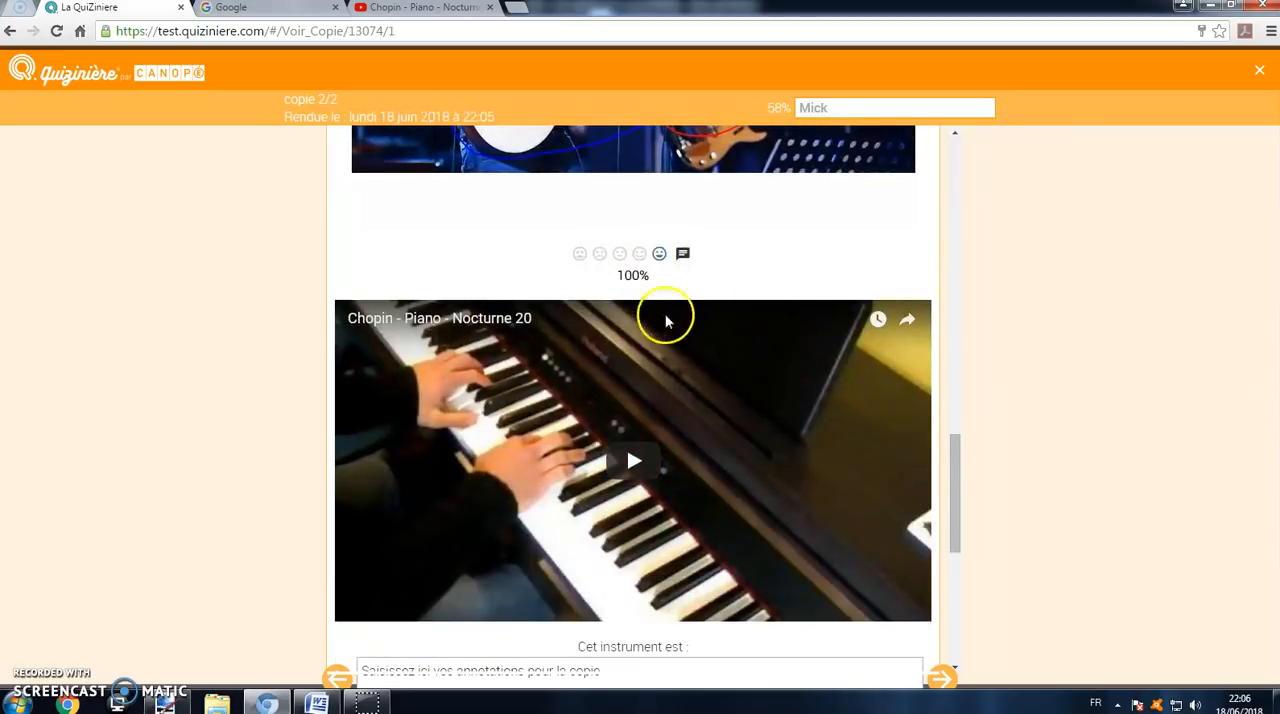
scroll(640, 400, "down", 5)
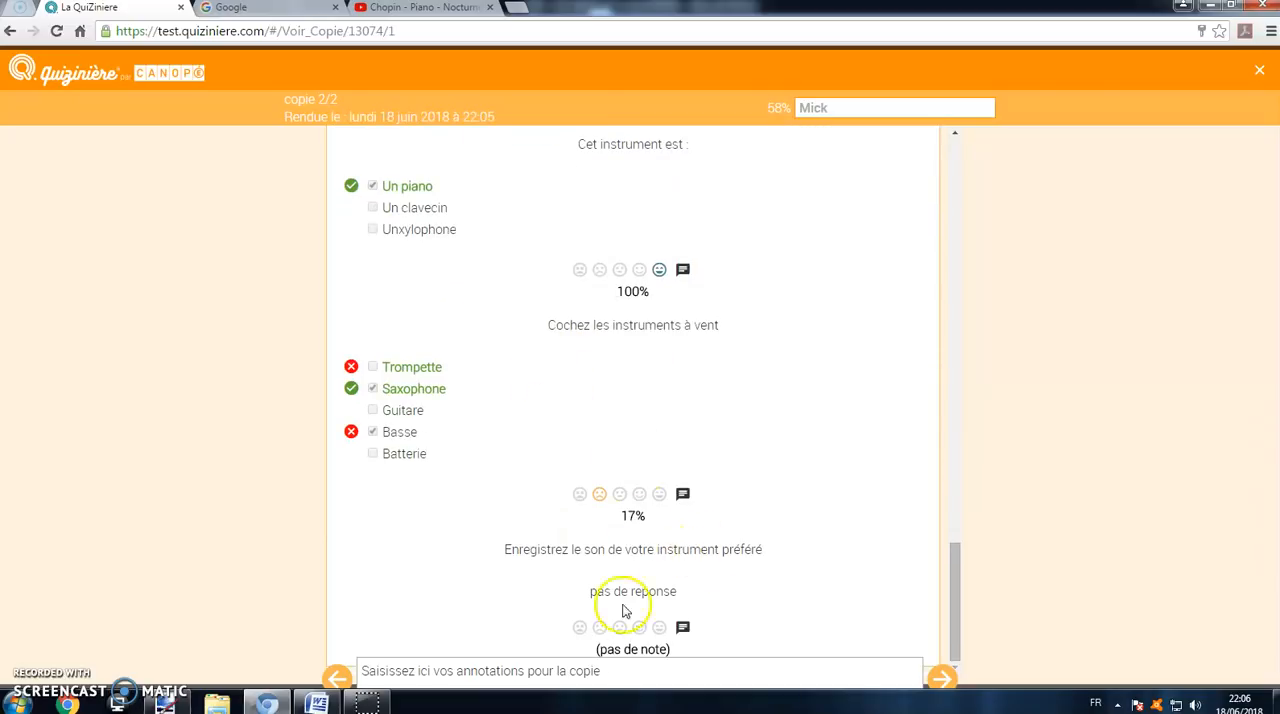
left_click(597, 672)
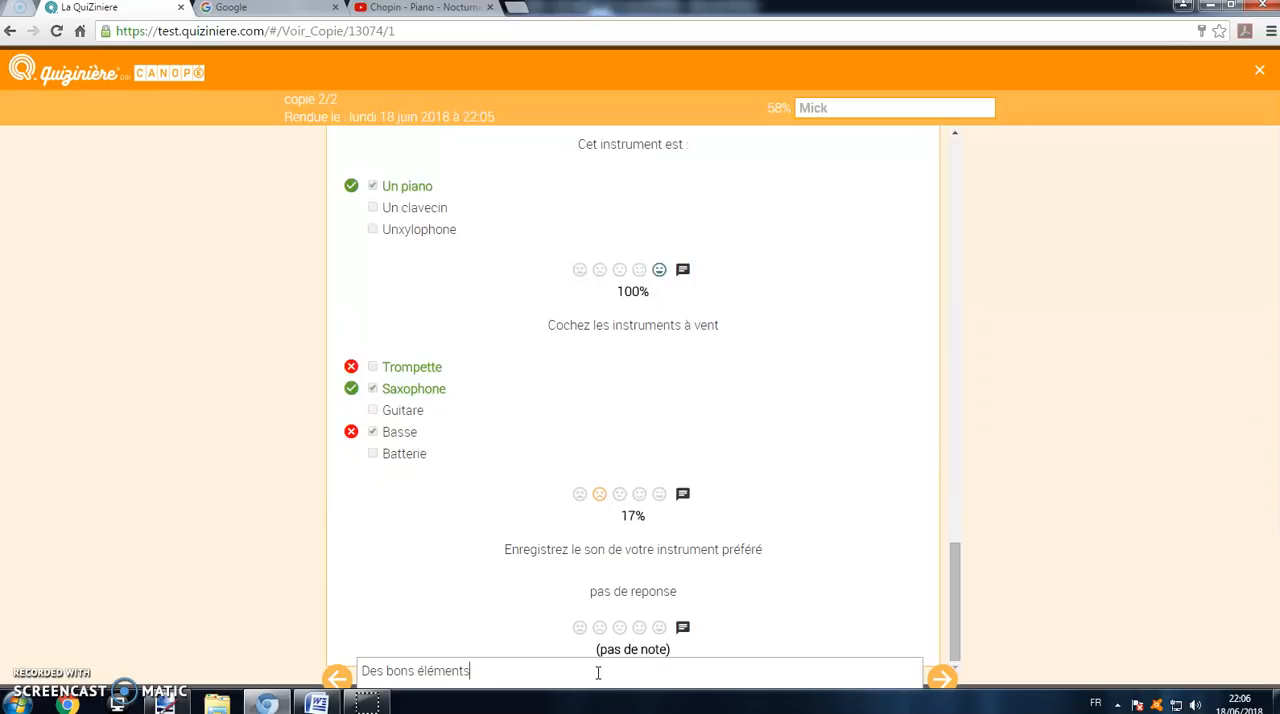
left_click(941, 679)
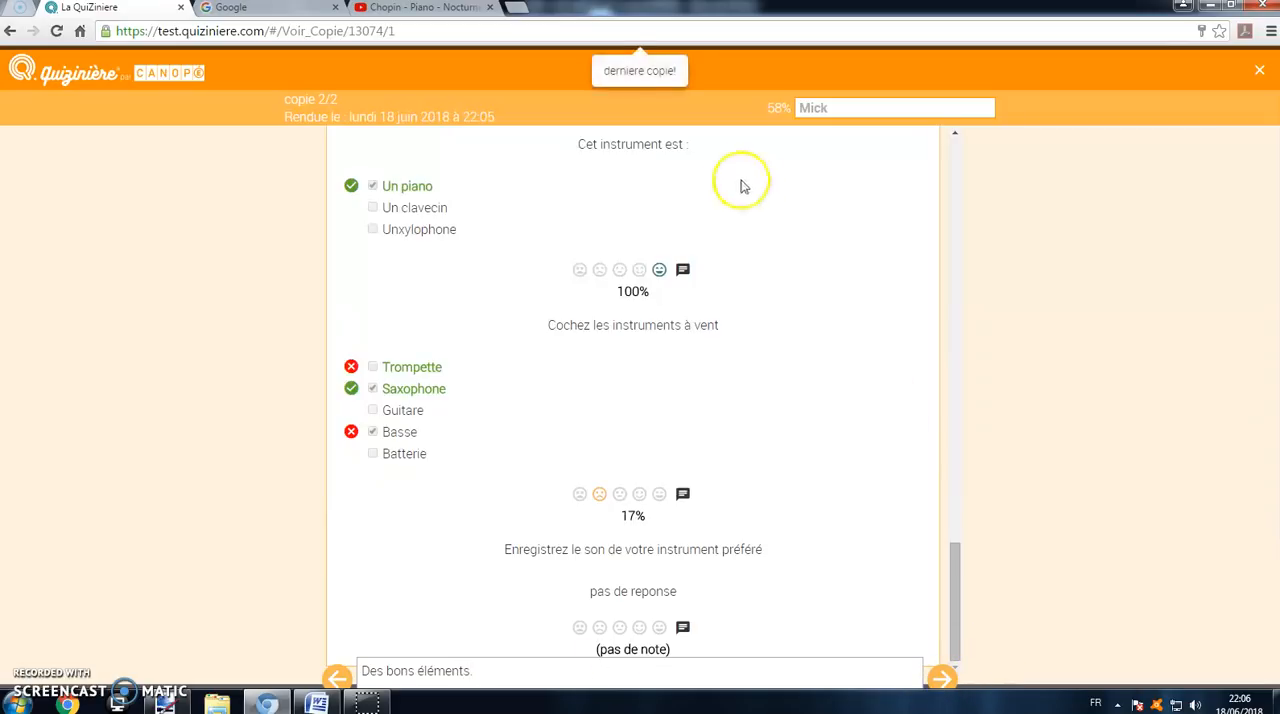
left_click(1262, 76)
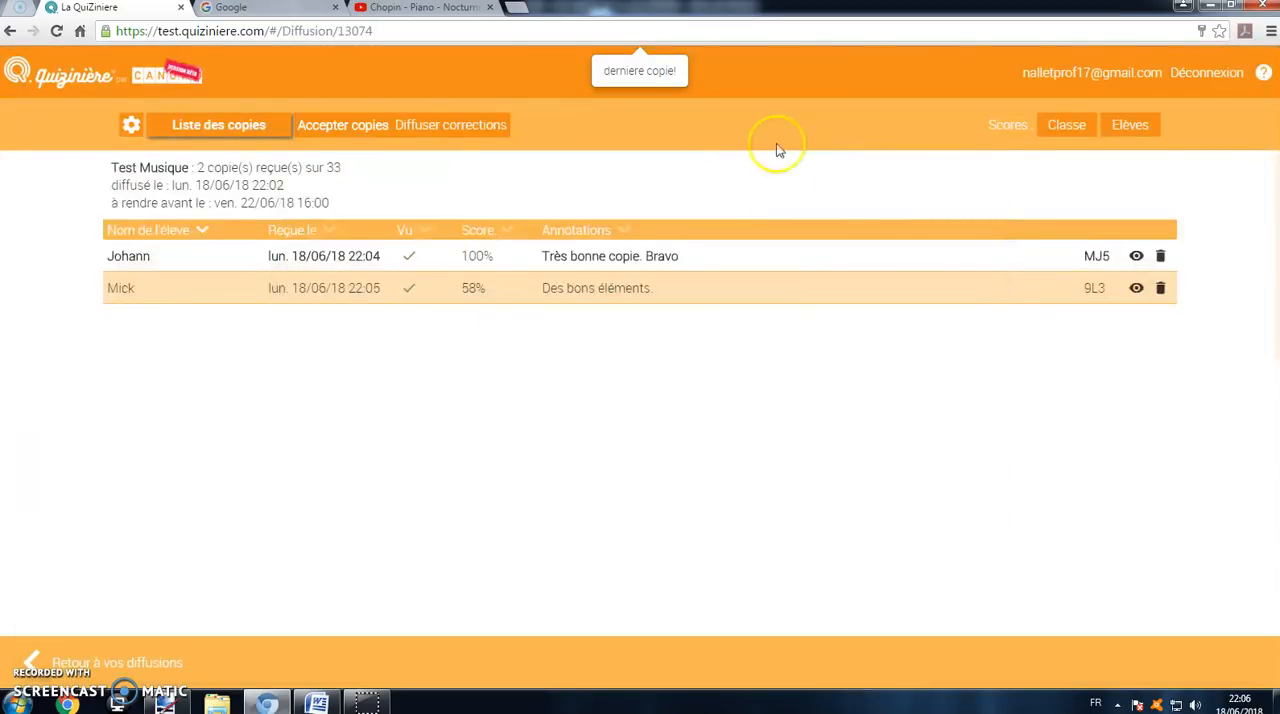
Step: Release the corrections of the "Test Musique" distribution to the students and sign out of the teacher space
left_click(422, 130)
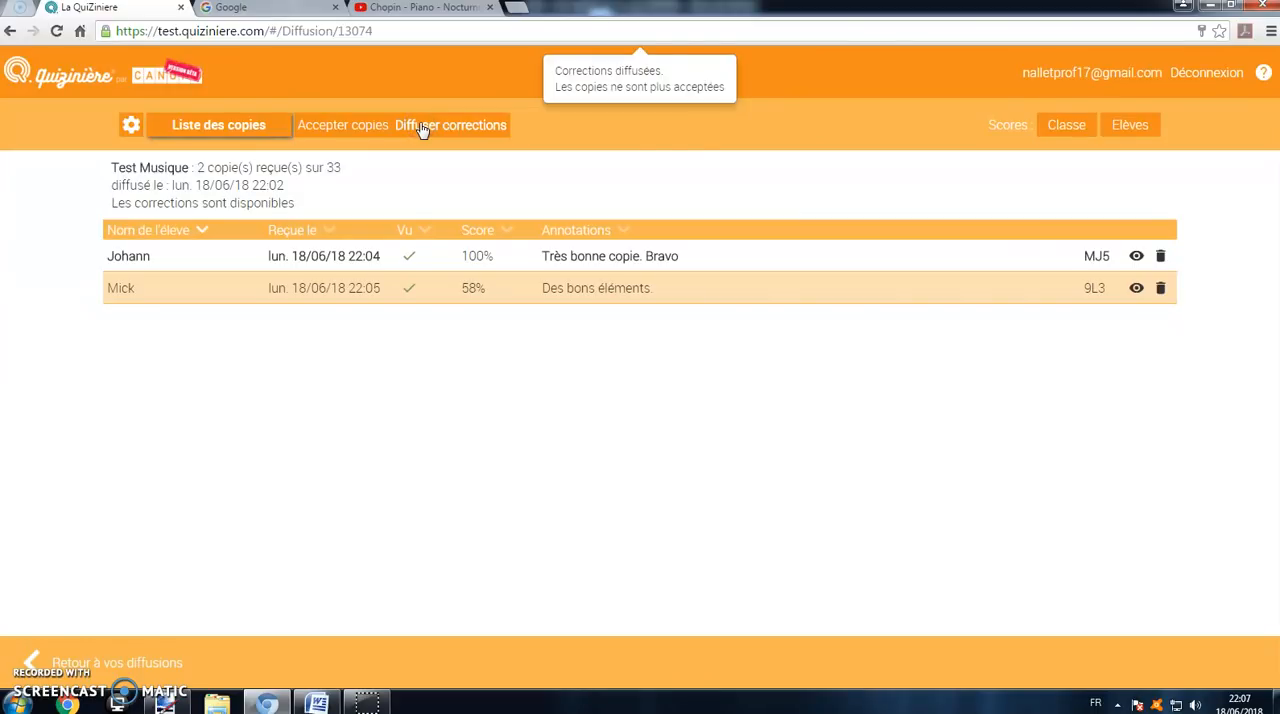
left_click(1204, 73)
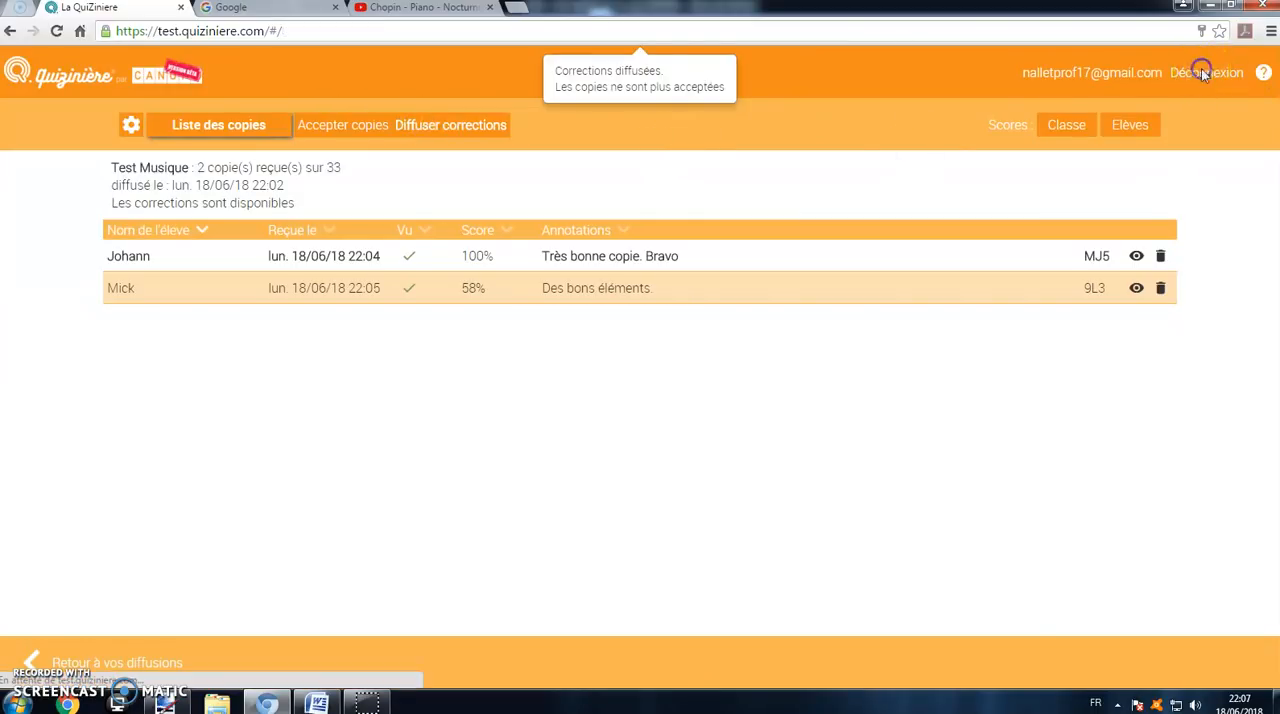
Step: Copy the exercise code from the Word document and submit it in the learner space to access the exercise
left_click(390, 289)
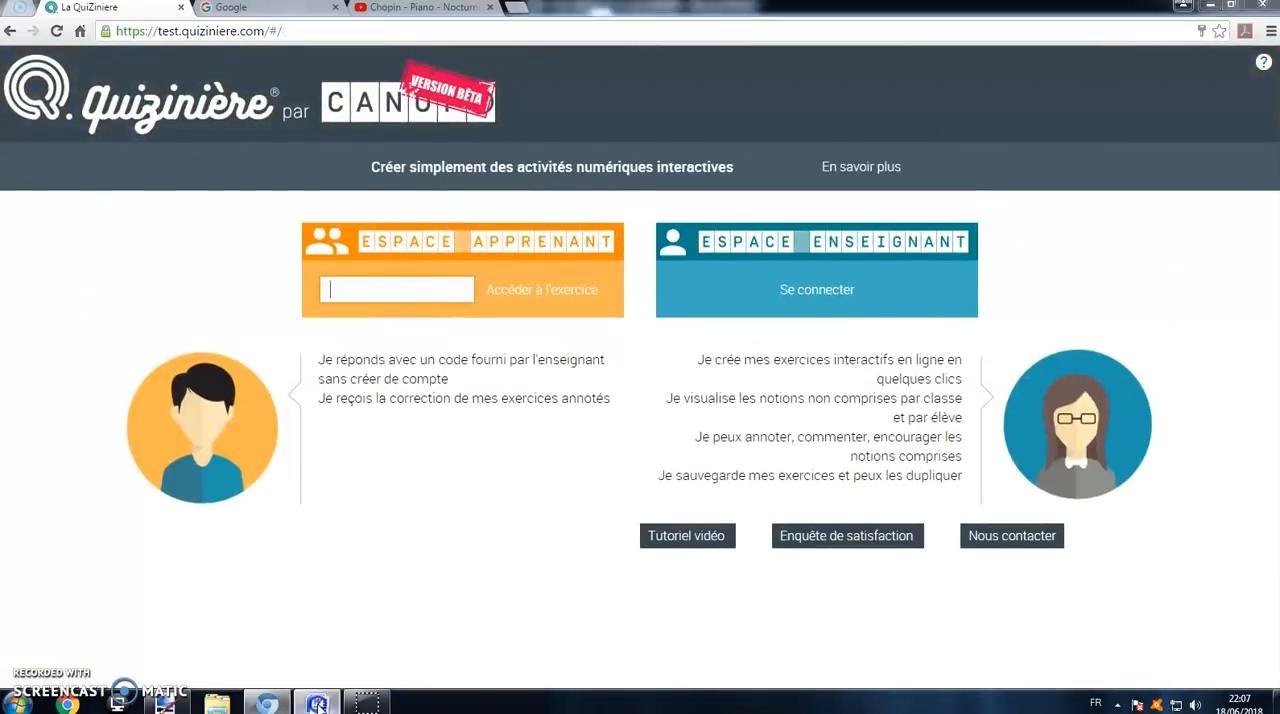
left_click(317, 703)
left_click(571, 300)
left_click_drag(786, 163, 495, 163)
right_click(573, 163)
left_click(620, 192)
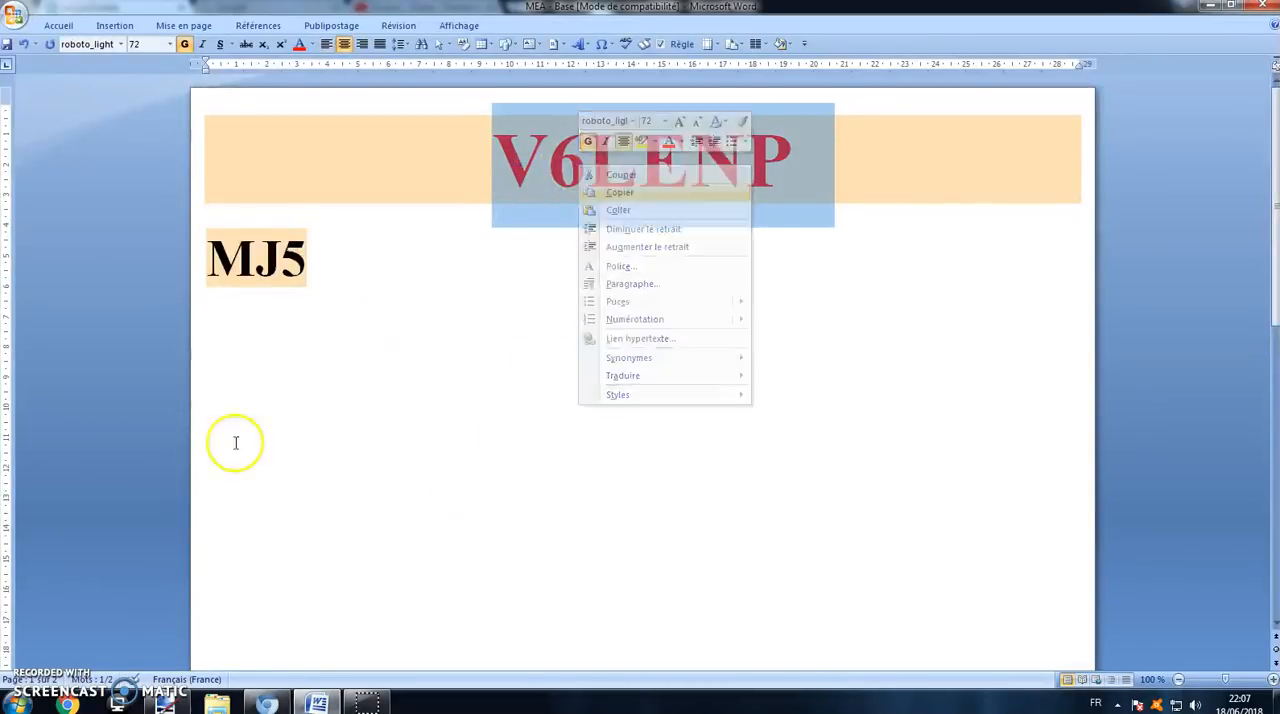
left_click(266, 703)
right_click(376, 290)
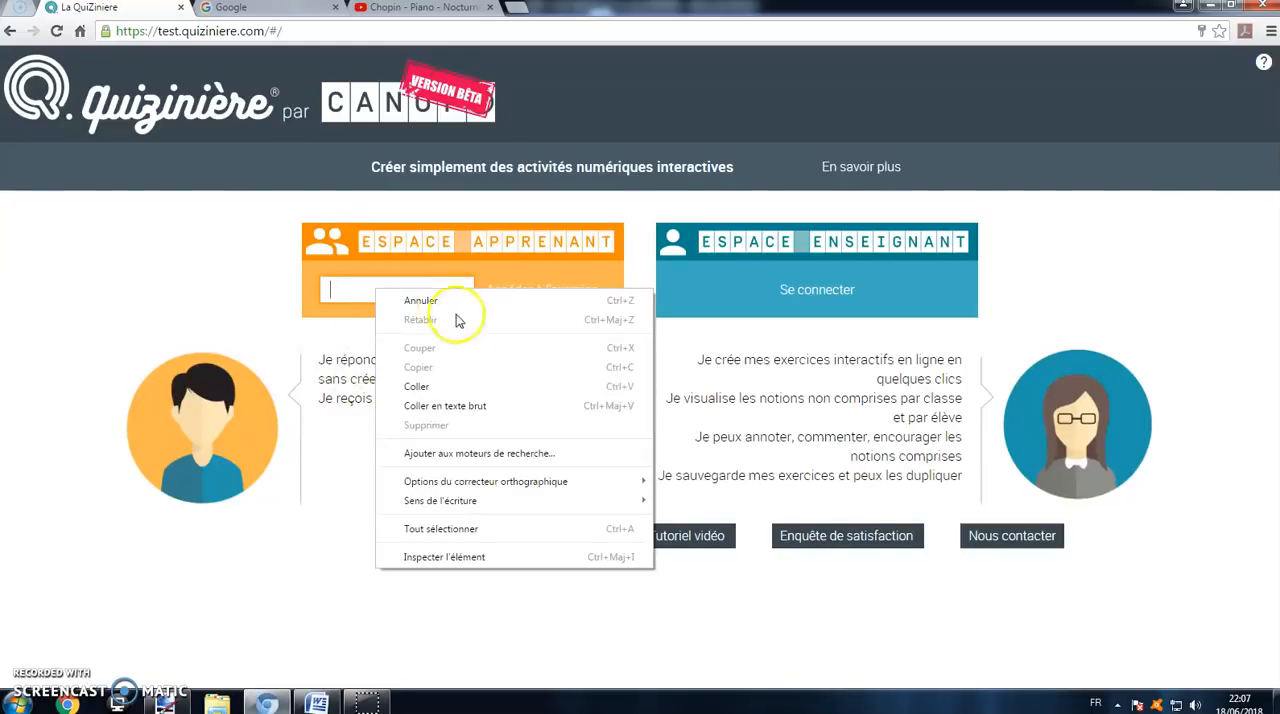
left_click(440, 386)
left_click(566, 285)
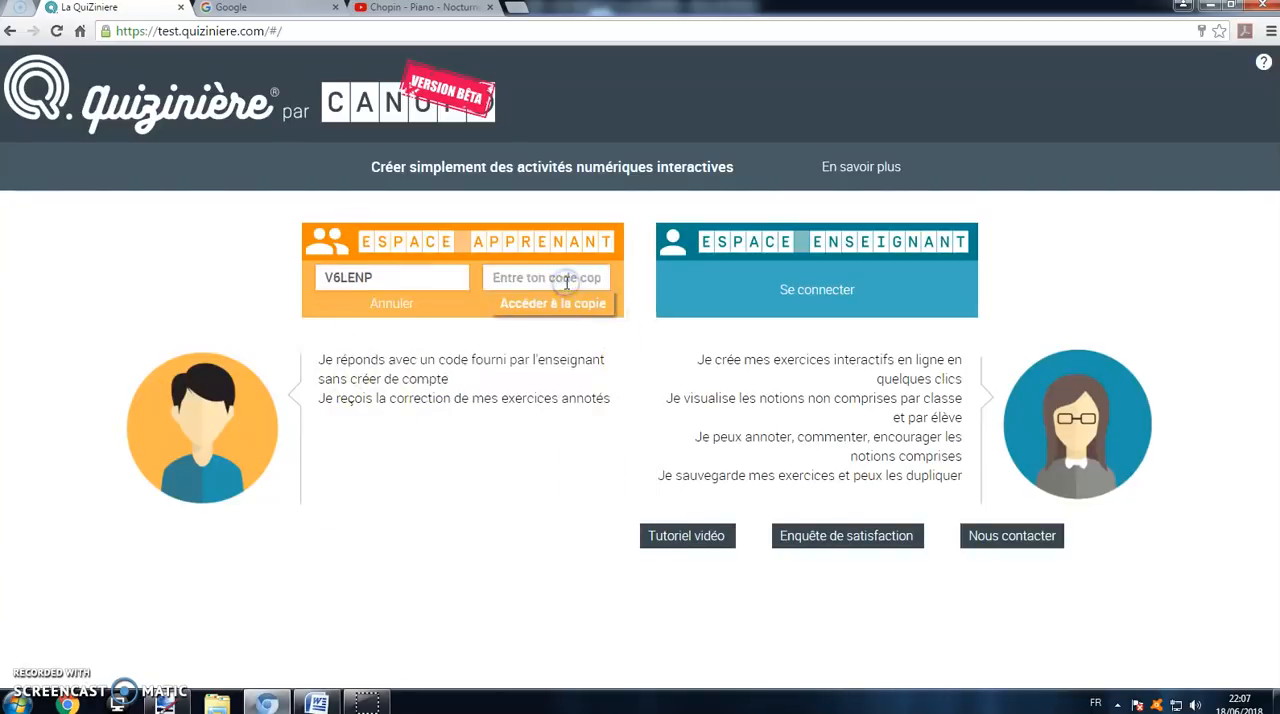
Step: Copy the first student's copy code from the Word document and use it to open the corrected copy
left_click(316, 703)
left_click_drag(306, 260, 207, 260)
right_click(258, 252)
left_click(300, 286)
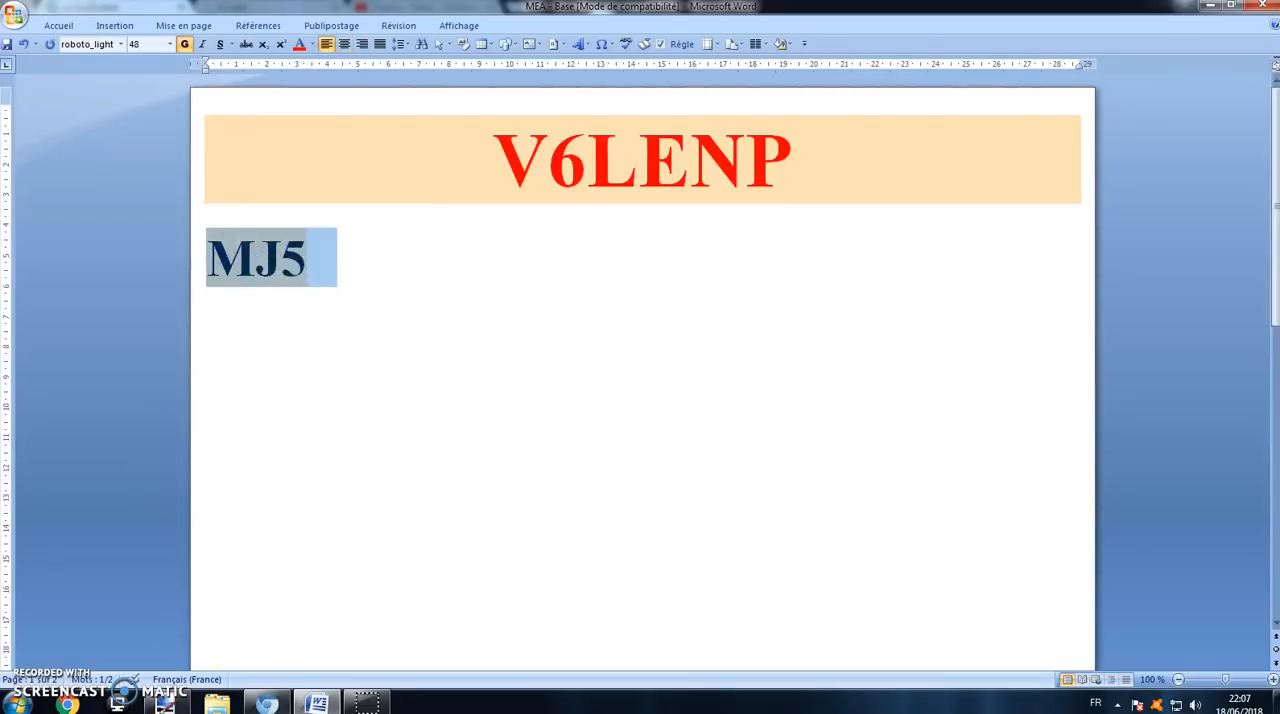
left_click(265, 703)
right_click(516, 282)
left_click(556, 378)
left_click(512, 303)
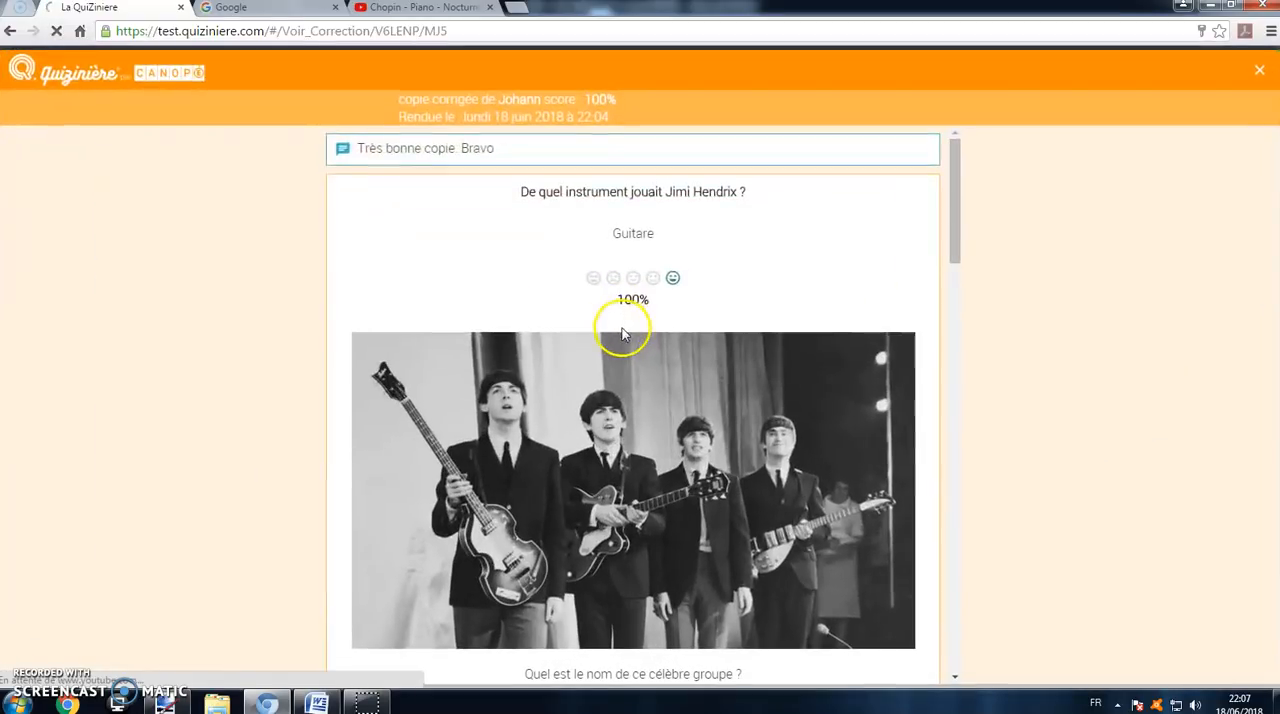
Step: Review the ratings and the teacher's annotation throughout the first student's corrected copy, then close it
scroll(620, 228, "down", 1)
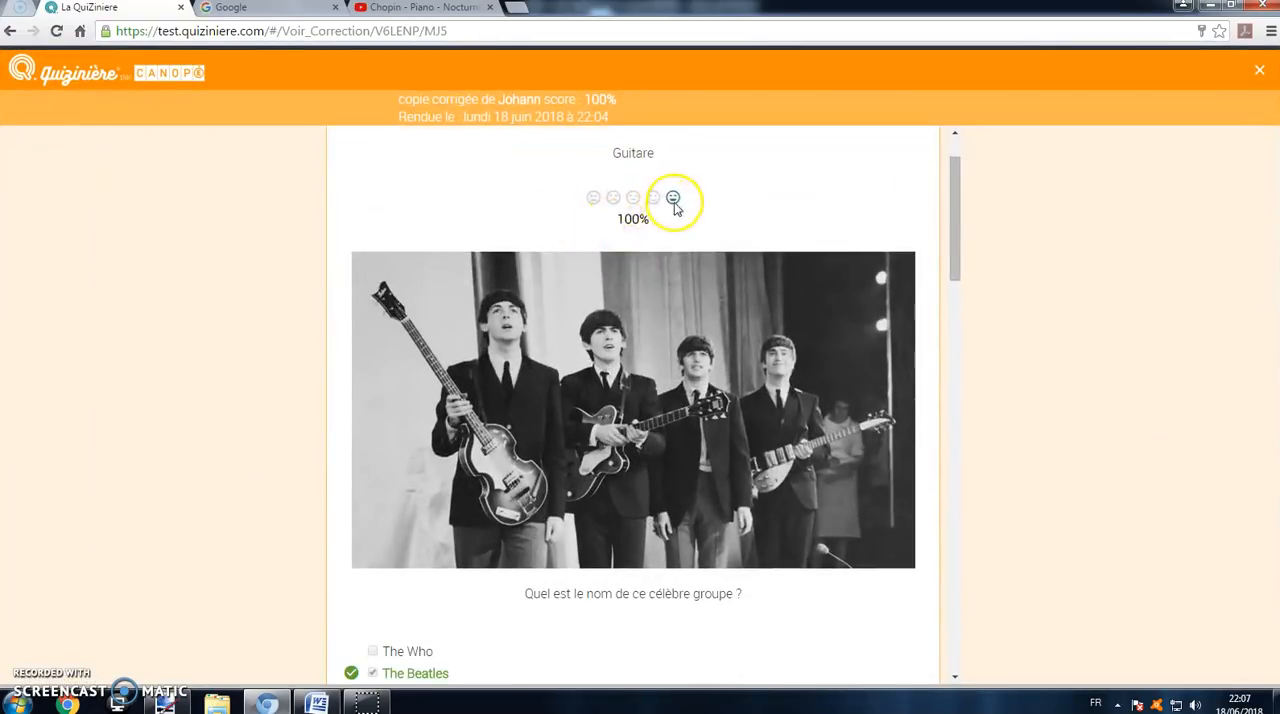
scroll(673, 207, "down", 10)
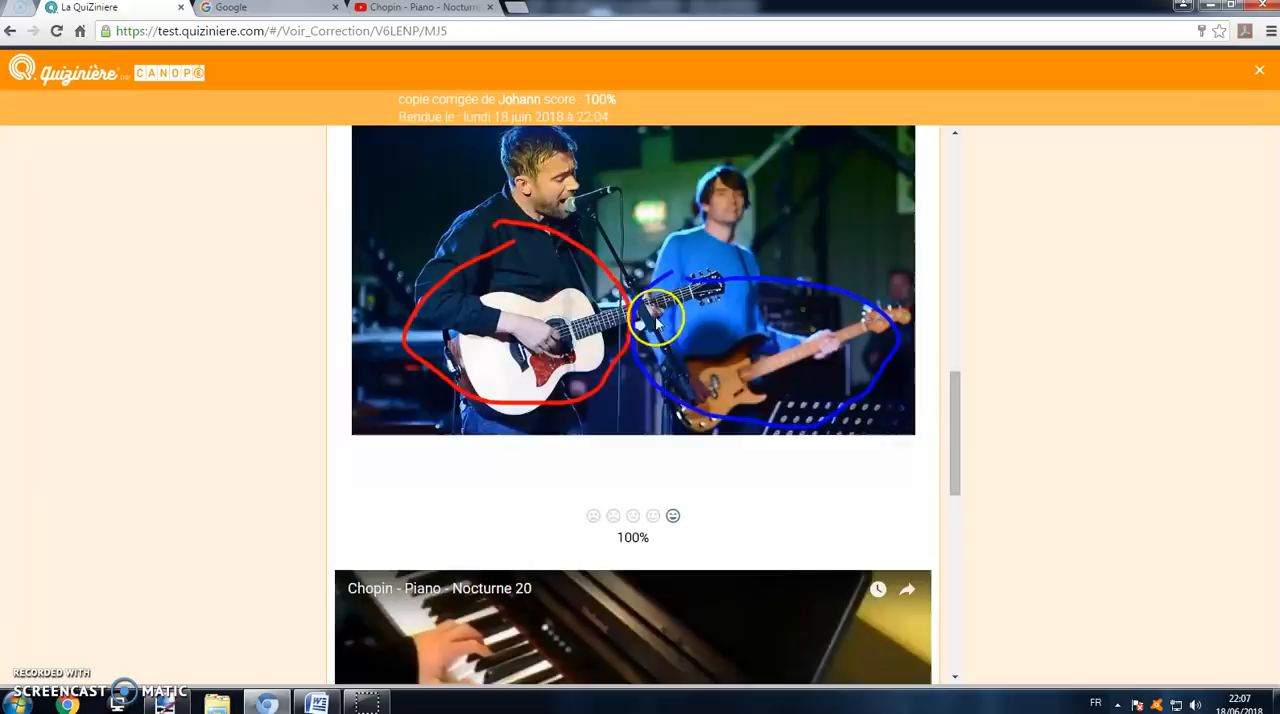
scroll(640, 400, "down", 8)
scroll(570, 620, "up", 2)
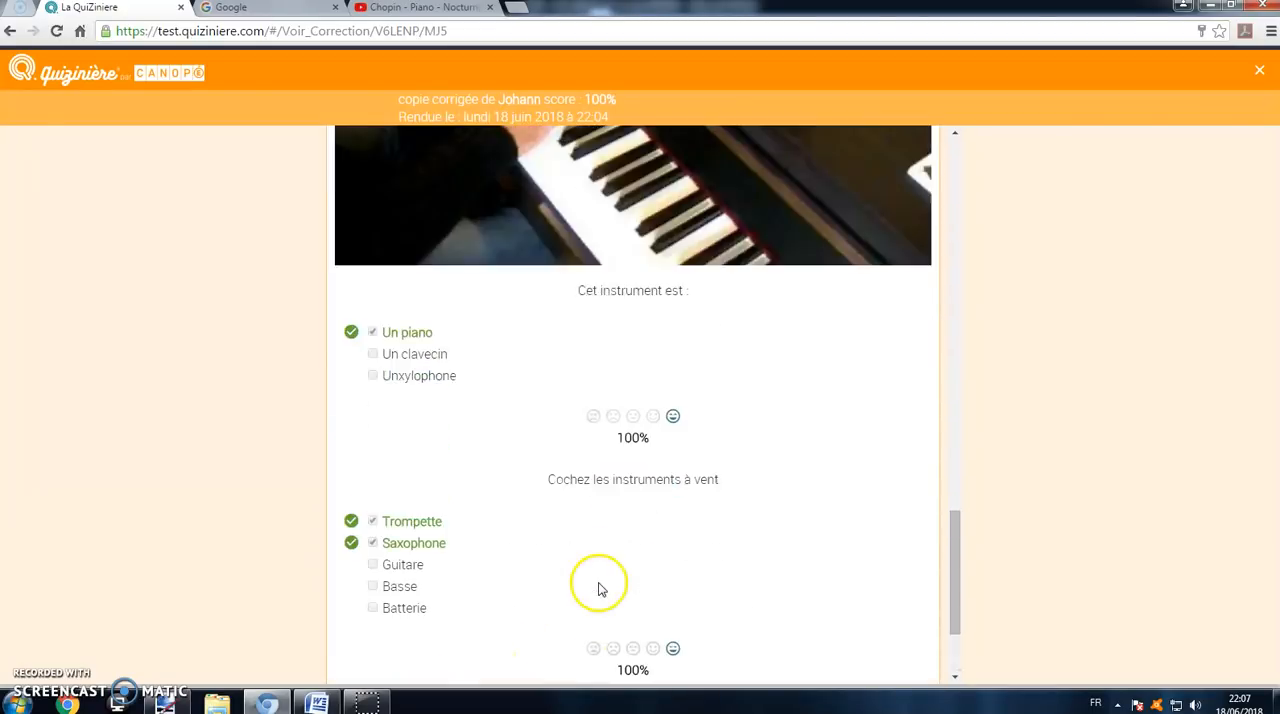
scroll(606, 500, "up", 10)
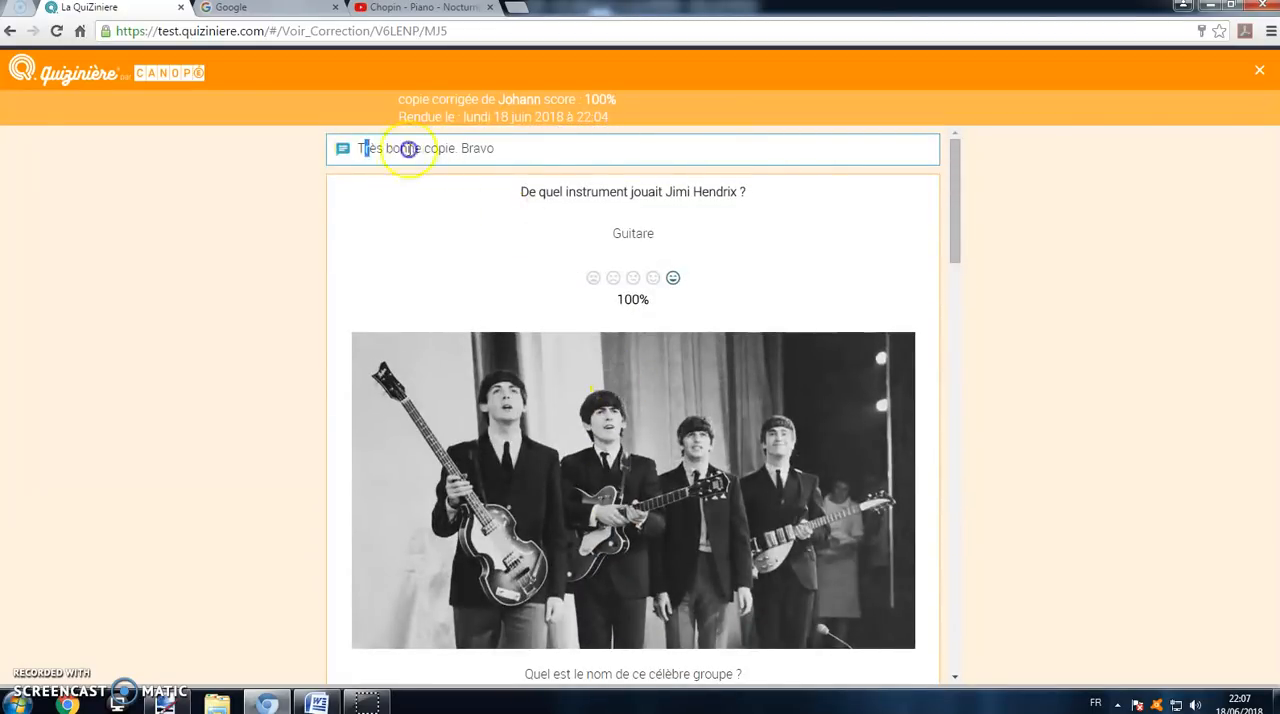
left_click_drag(409, 148, 846, 220)
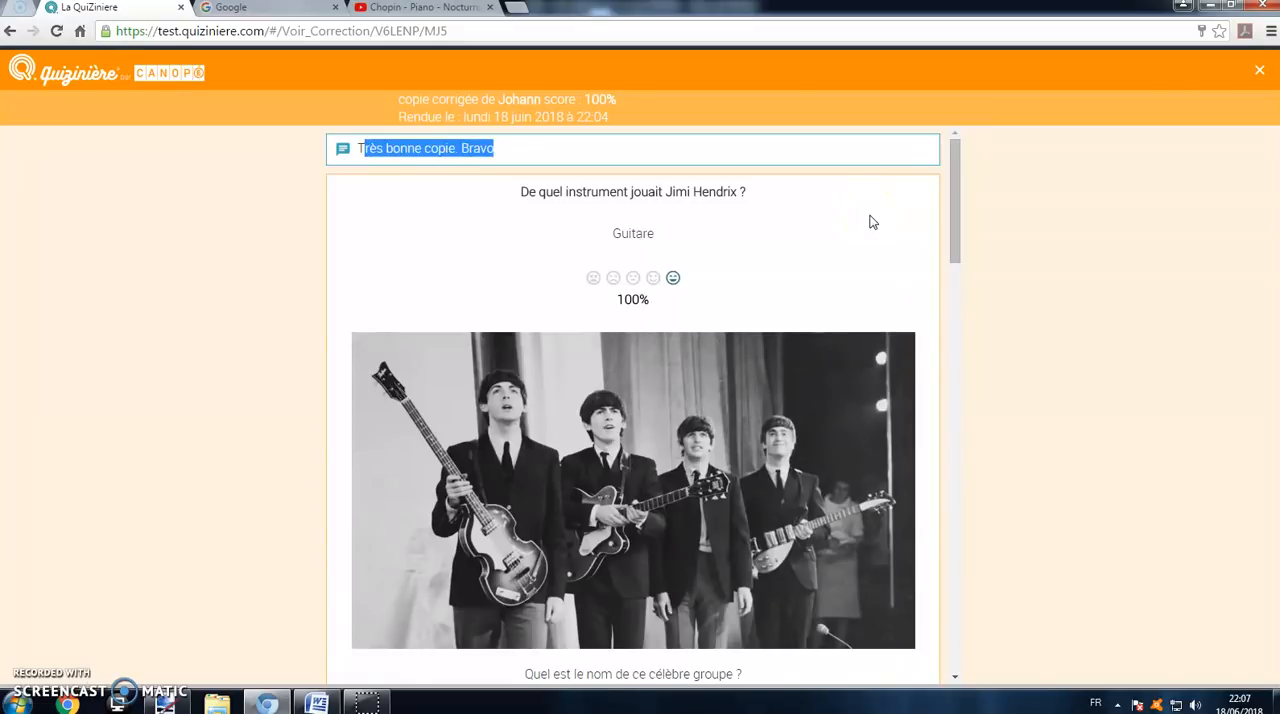
left_click(1259, 70)
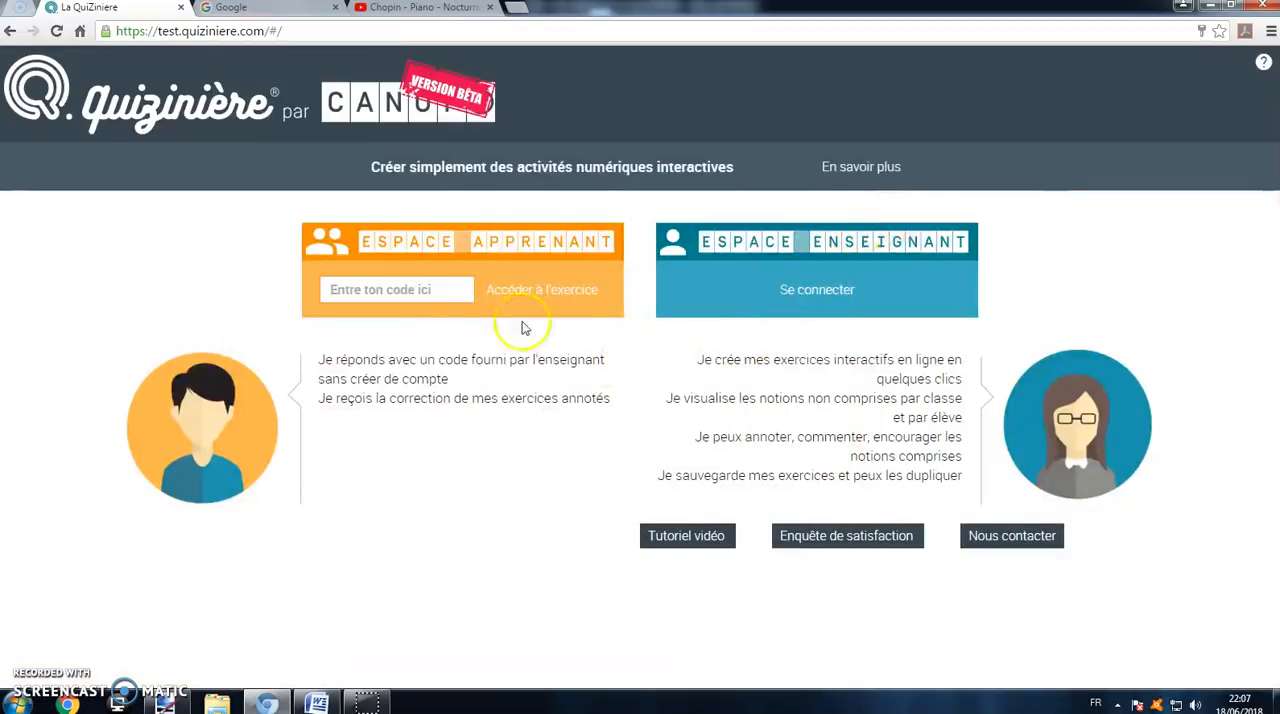